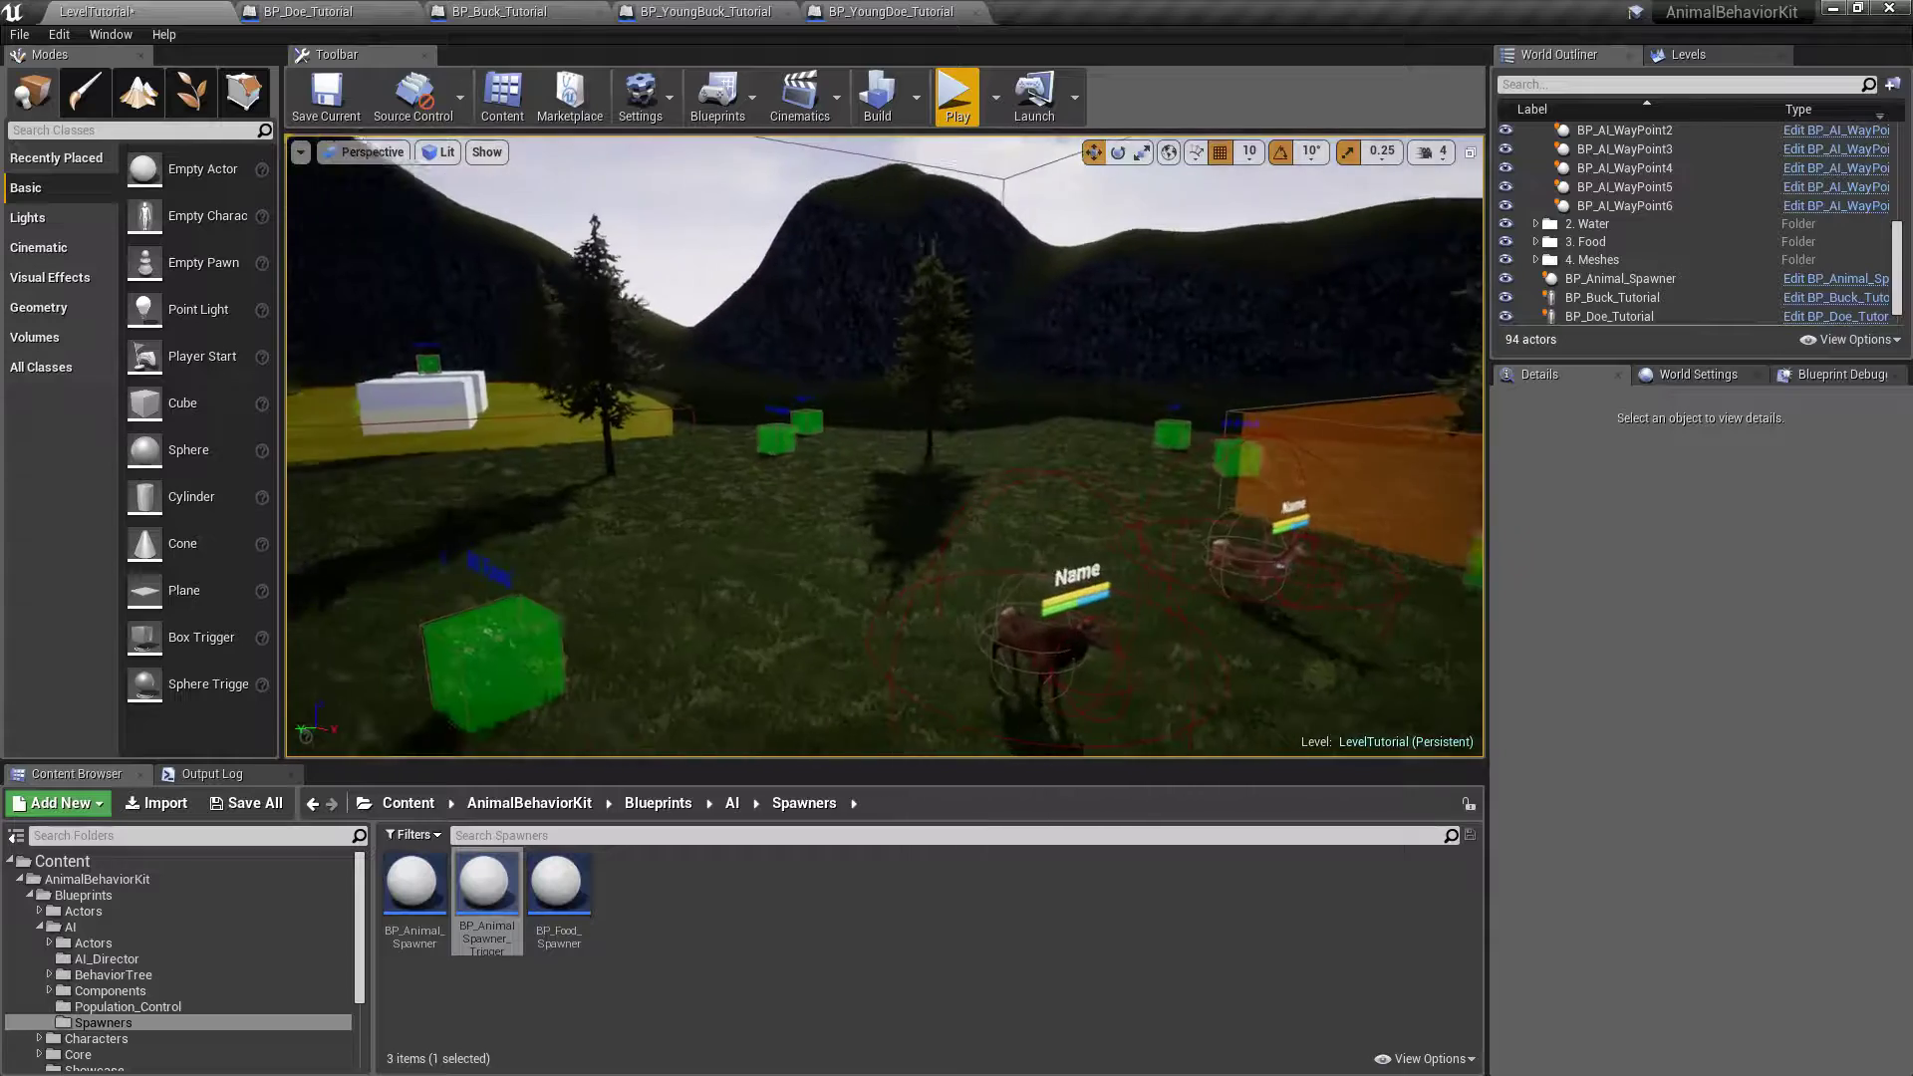
# - Deactivate the BP_Comp_PopulationControl component in the BP_Buck_Tutorial blueprint and compile the blueprint
pyautogui.click(883, 625)
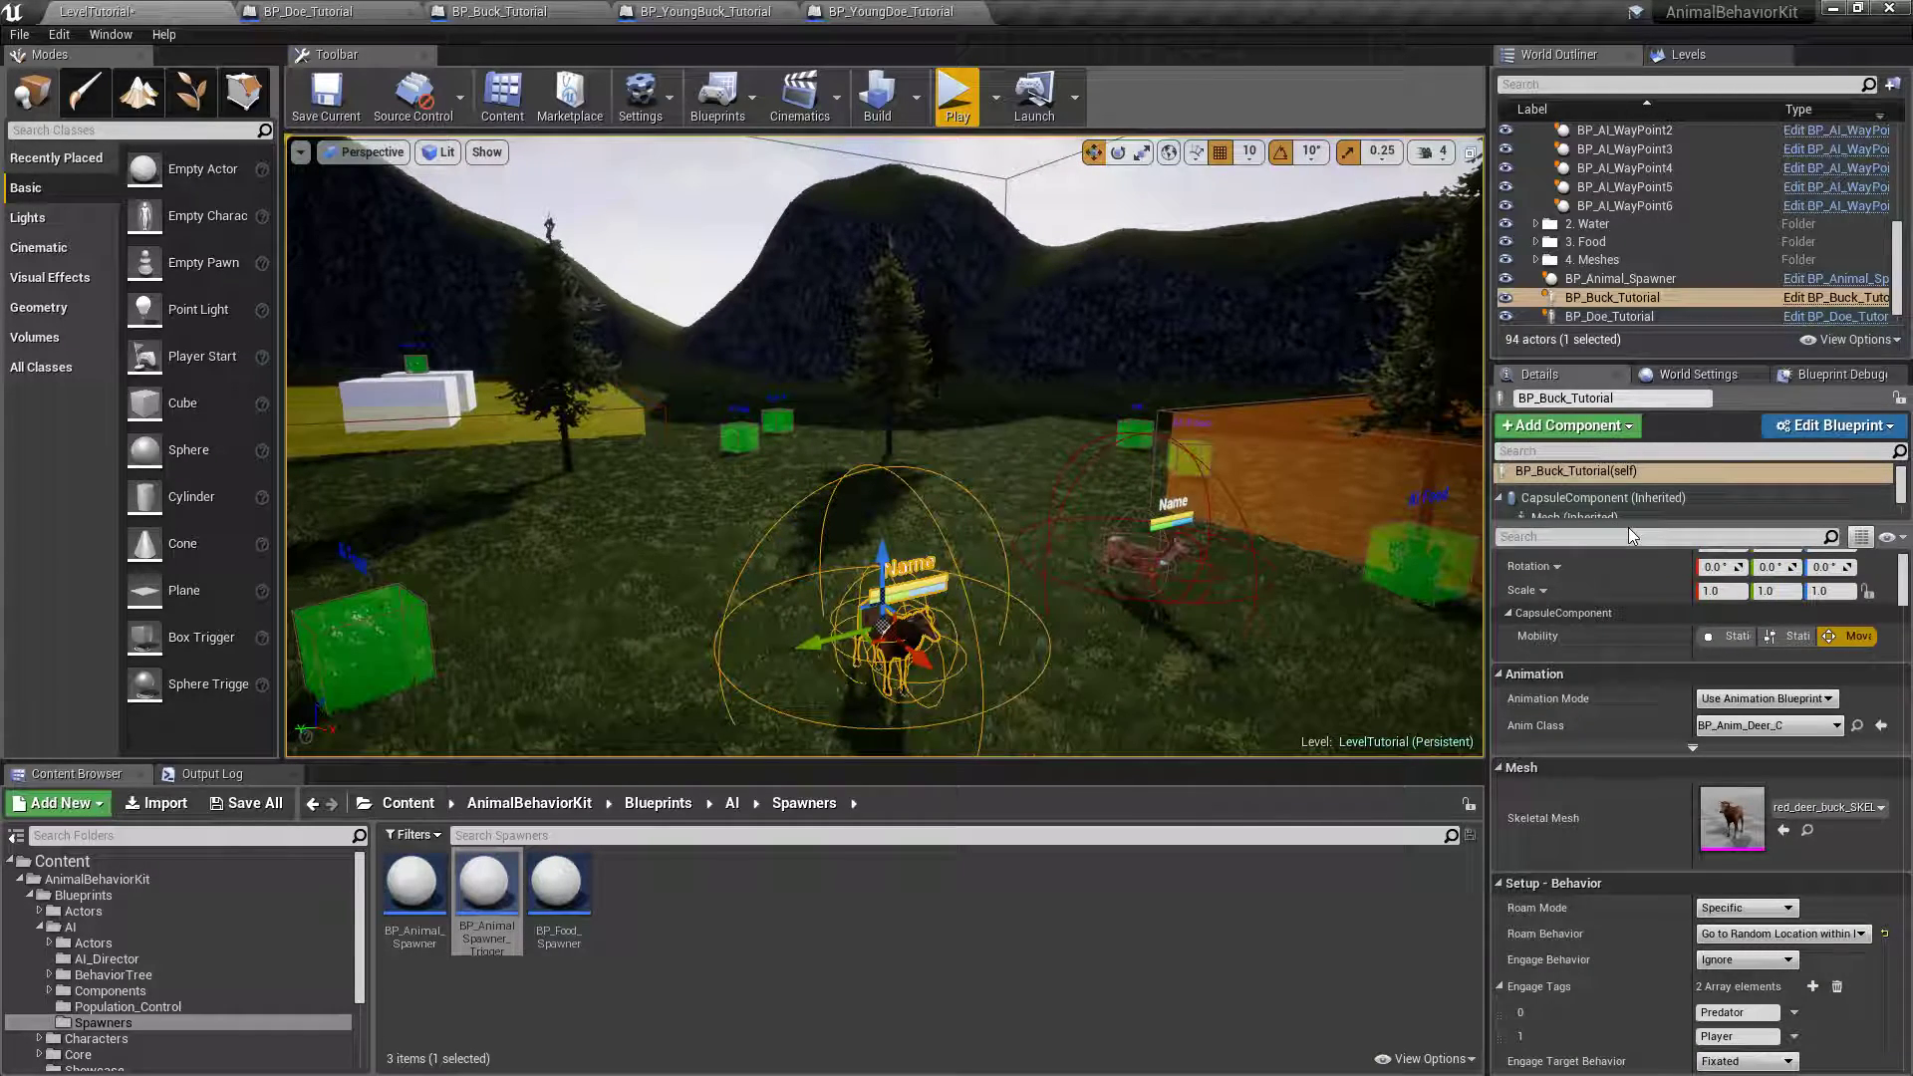
pyautogui.moveTo(1628, 528); pyautogui.dragTo(1628, 650)
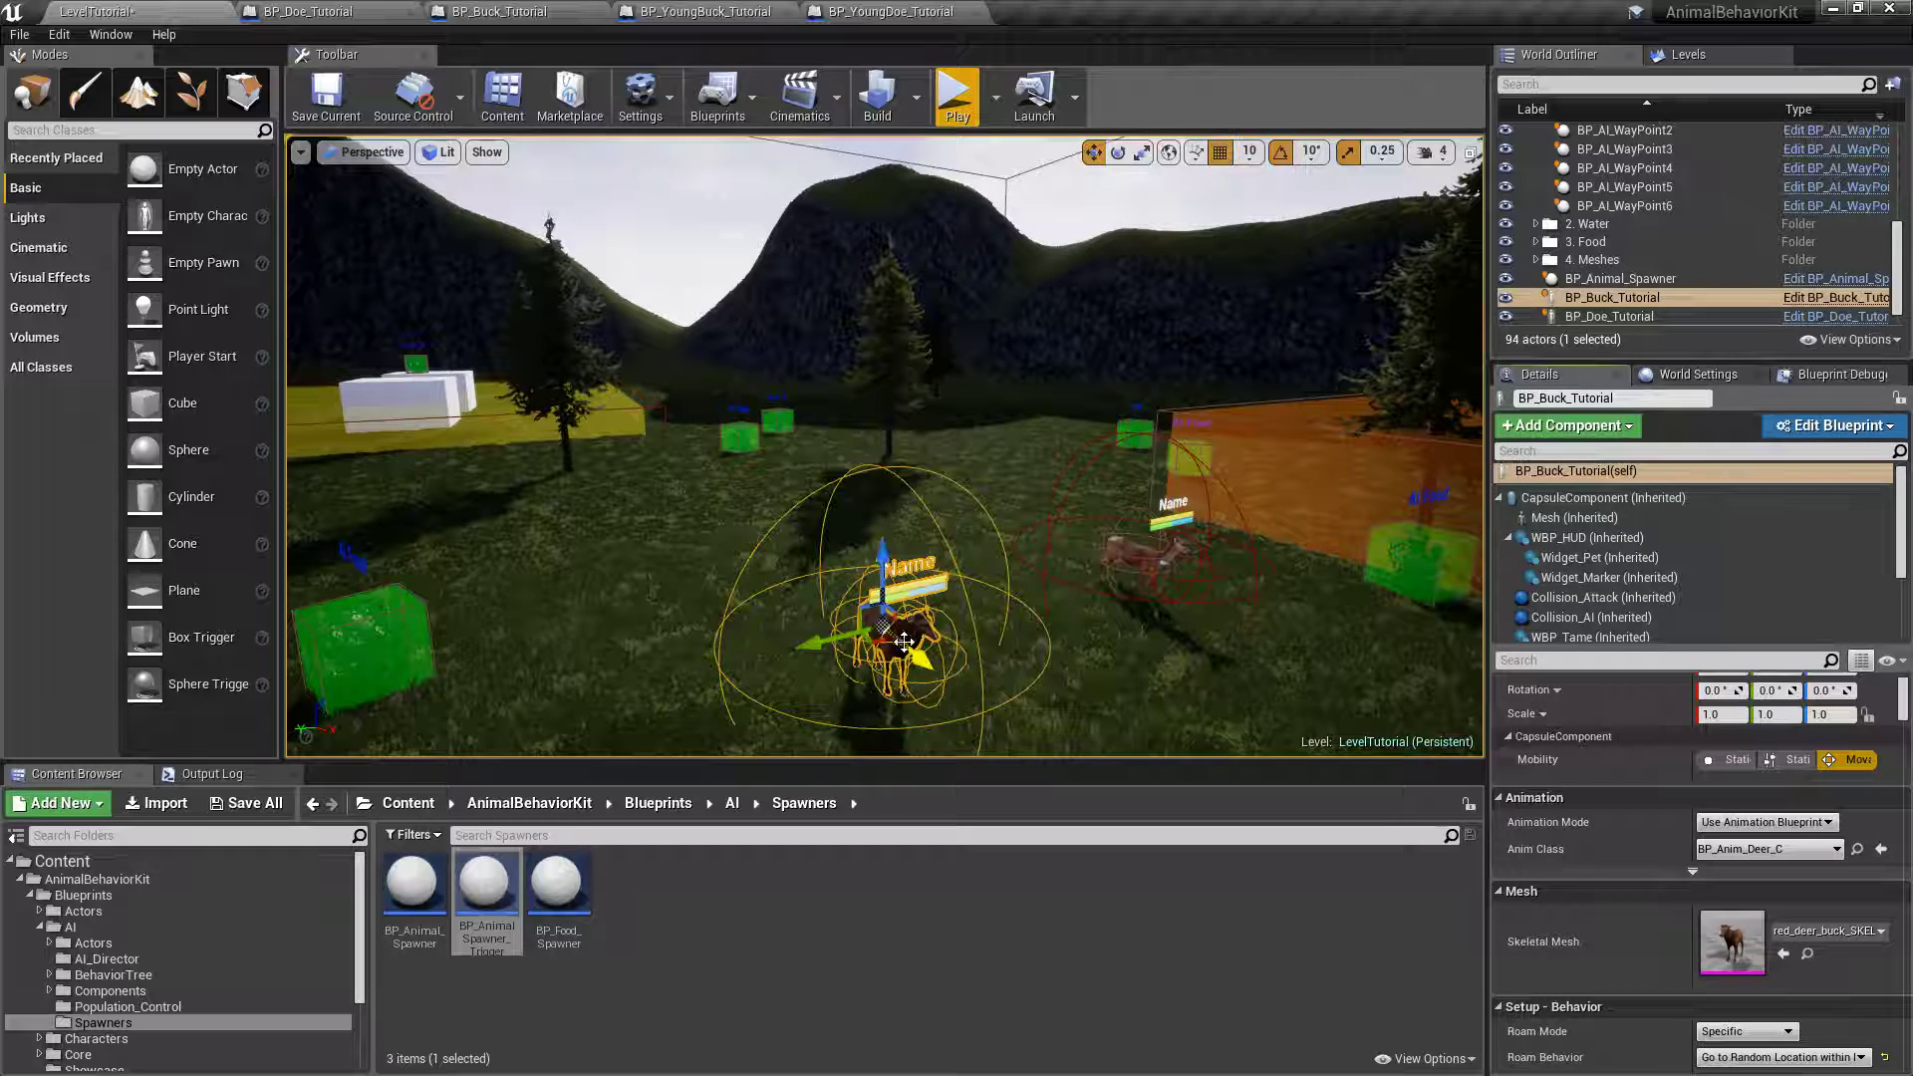
pyautogui.click(508, 12)
pyautogui.moveTo(518, 14); pyautogui.dragTo(323, 13)
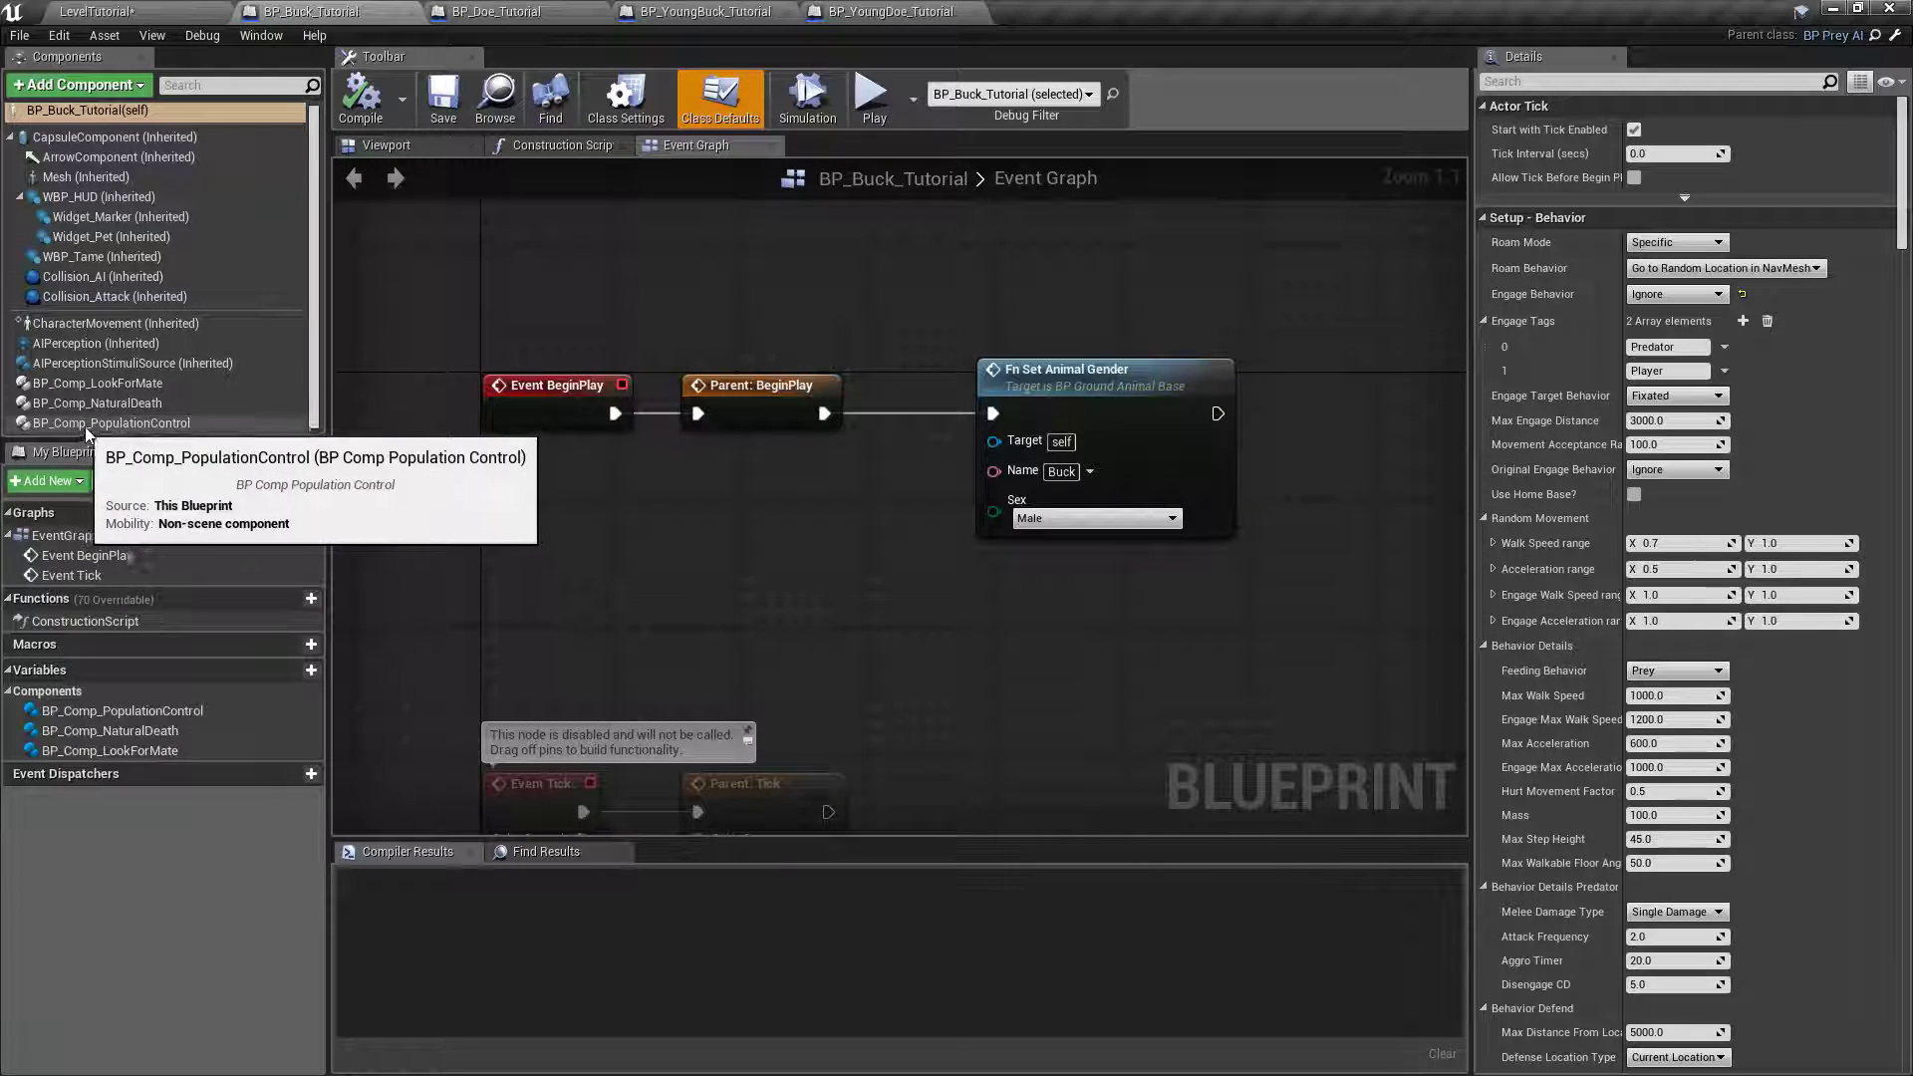
pyautogui.click(139, 425)
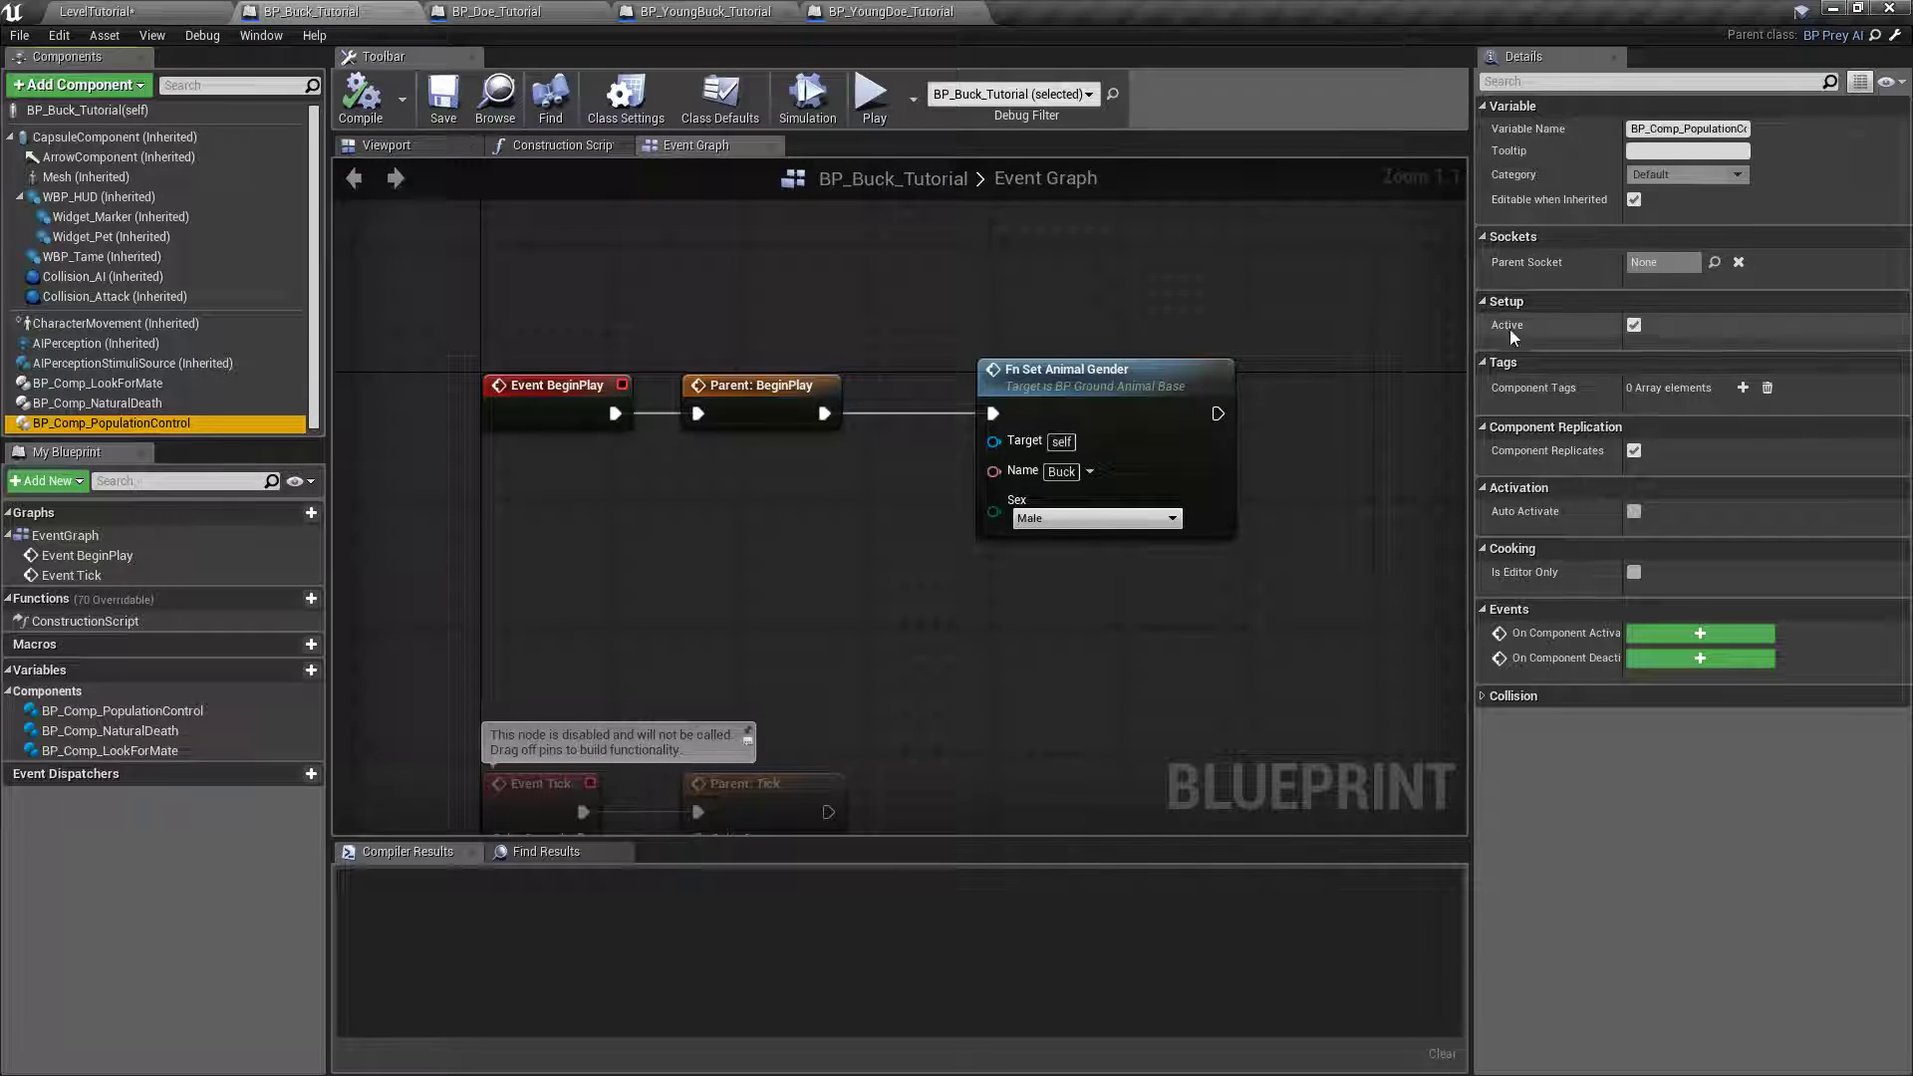
pyautogui.click(1634, 325)
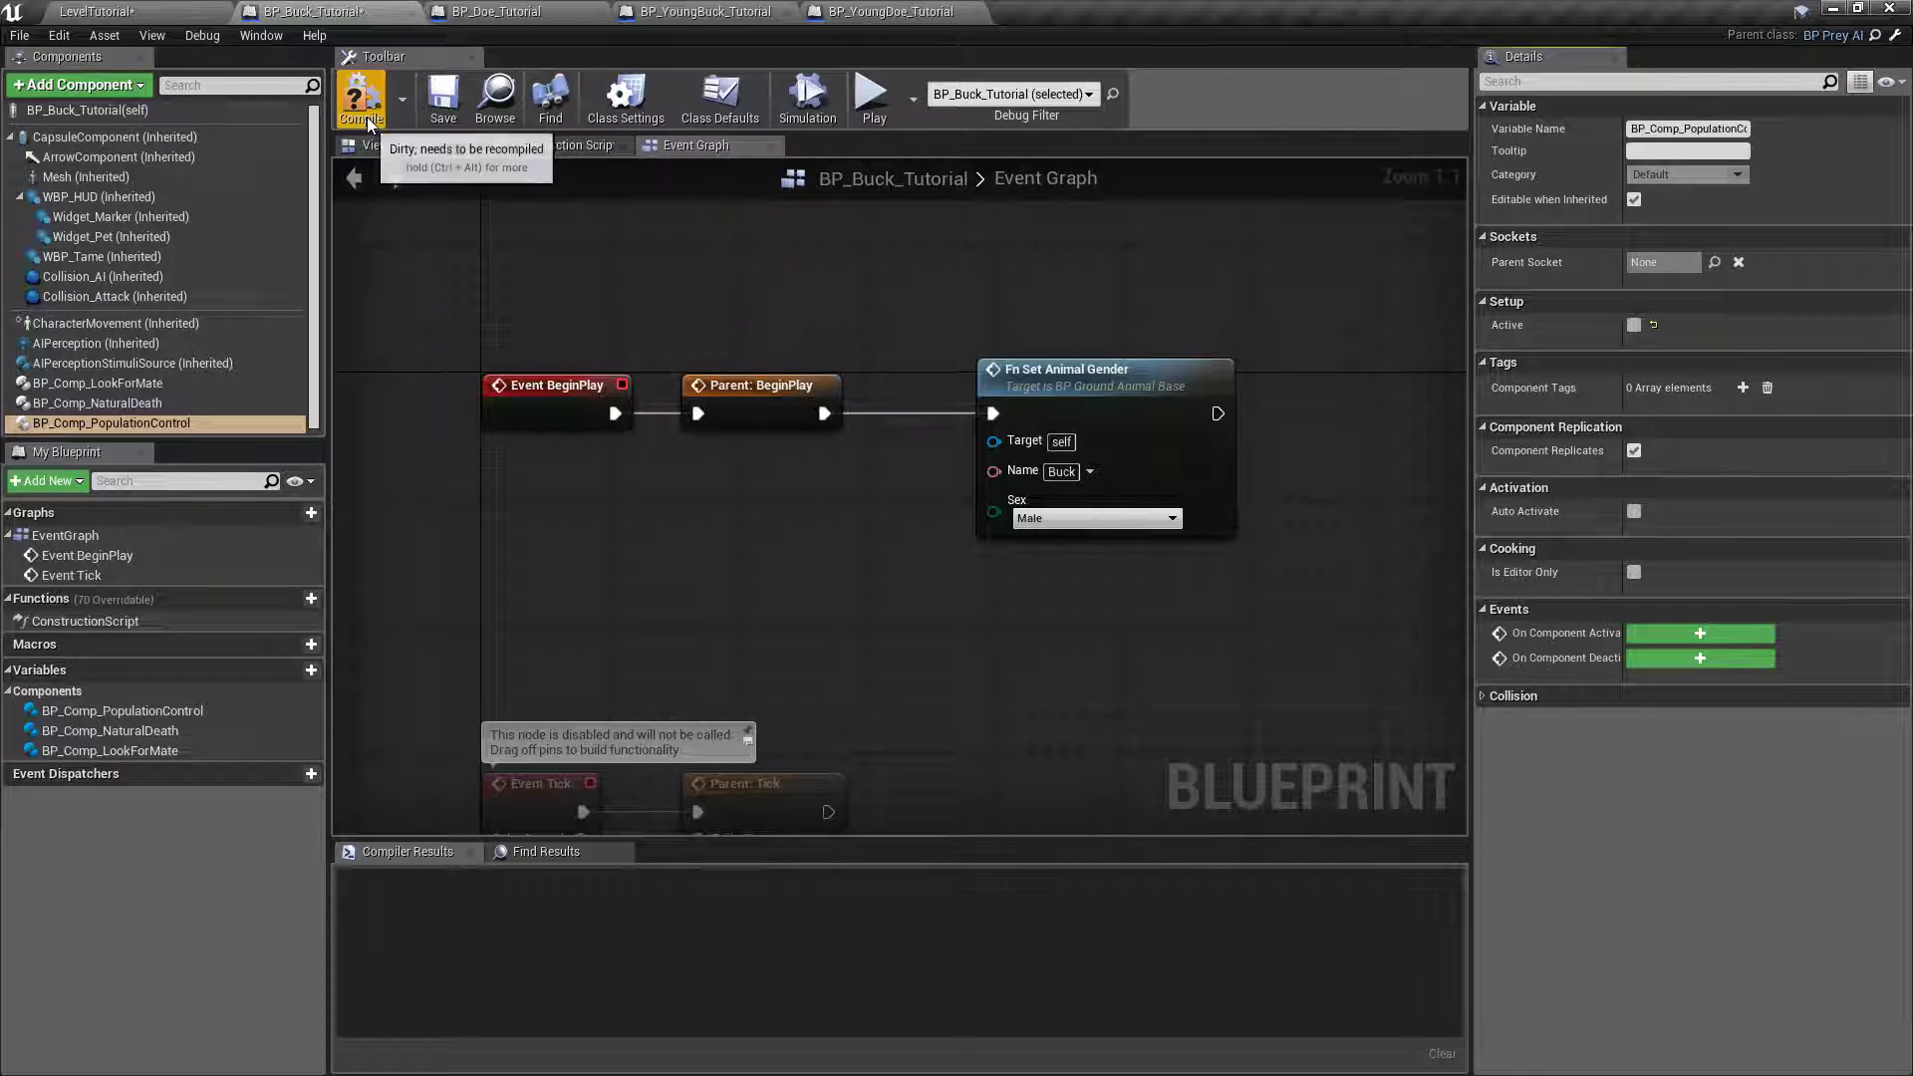
pyautogui.click(396, 113)
# - Turn off the Active setting of BP_Comp_PopulationControl in the BP_Doe_Tutorial blueprint and compile it
pyautogui.click(496, 11)
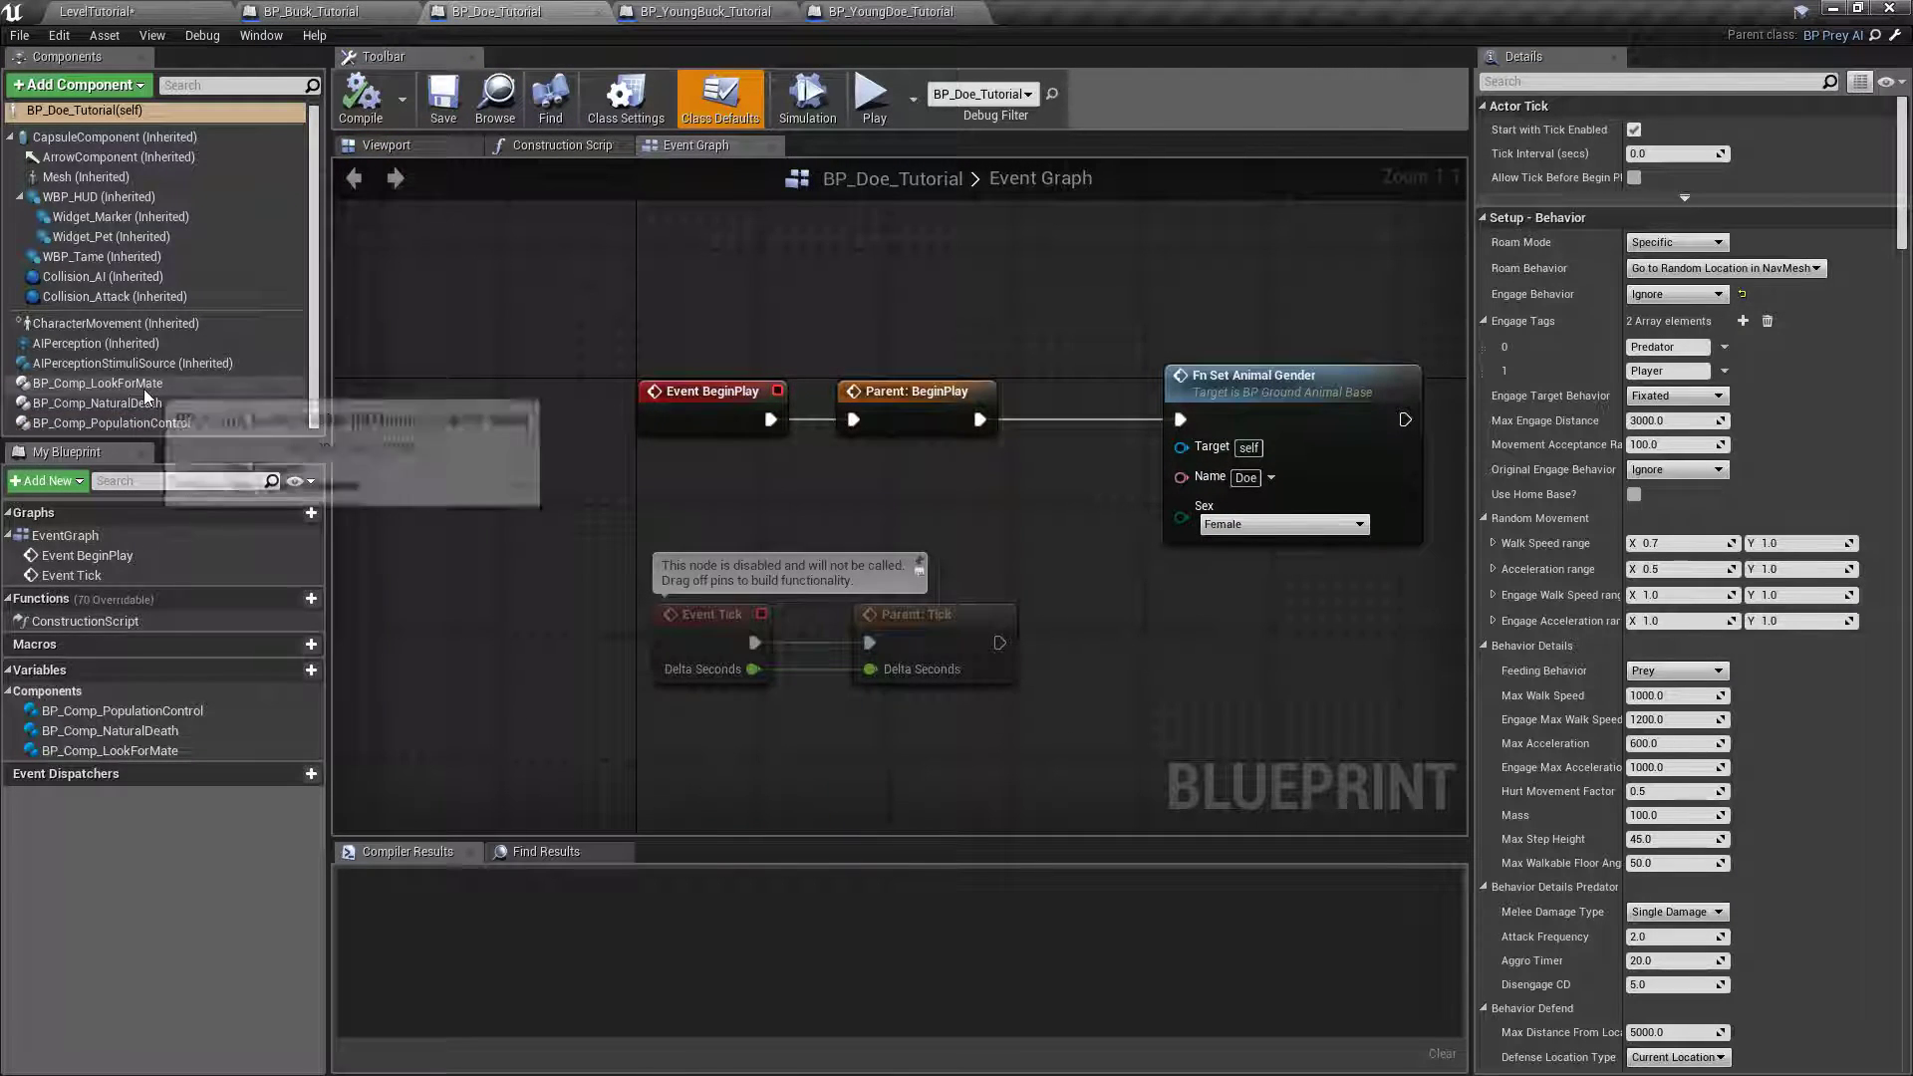
pyautogui.click(147, 423)
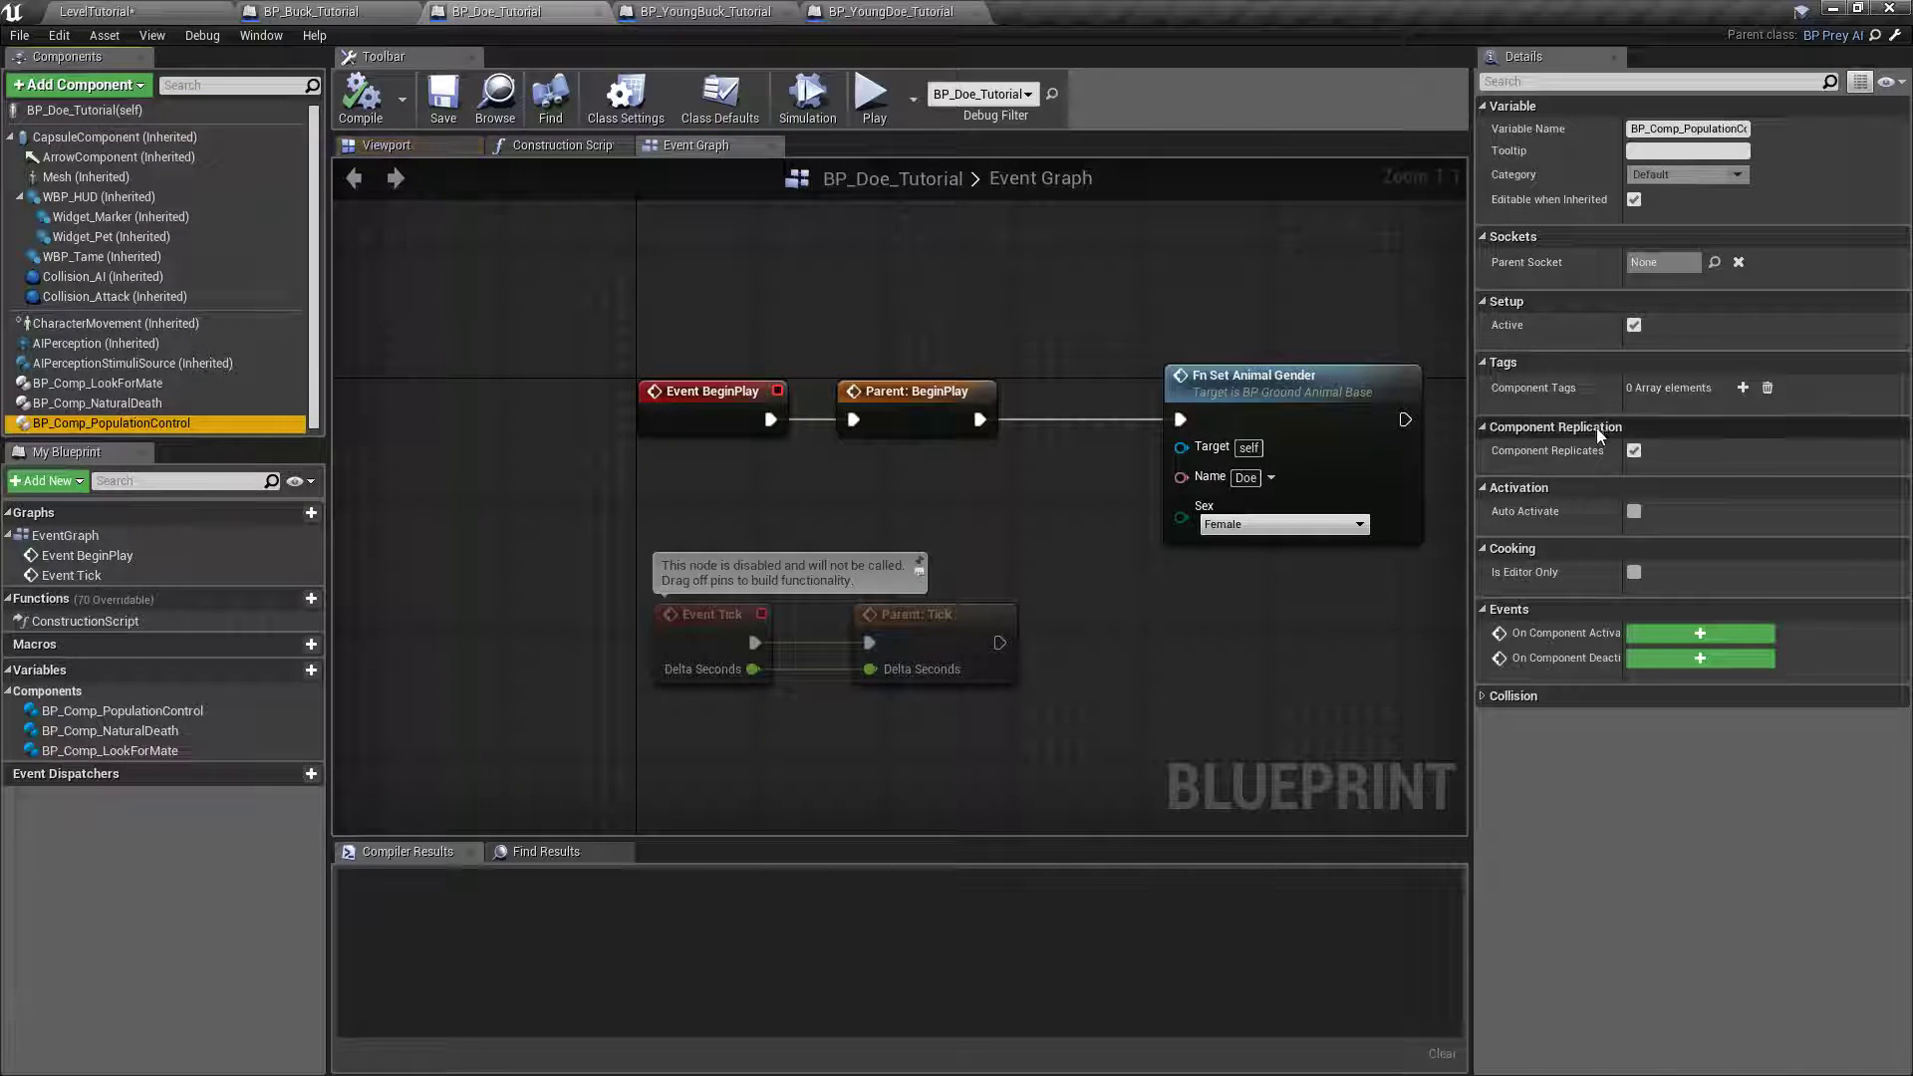
pyautogui.click(1633, 326)
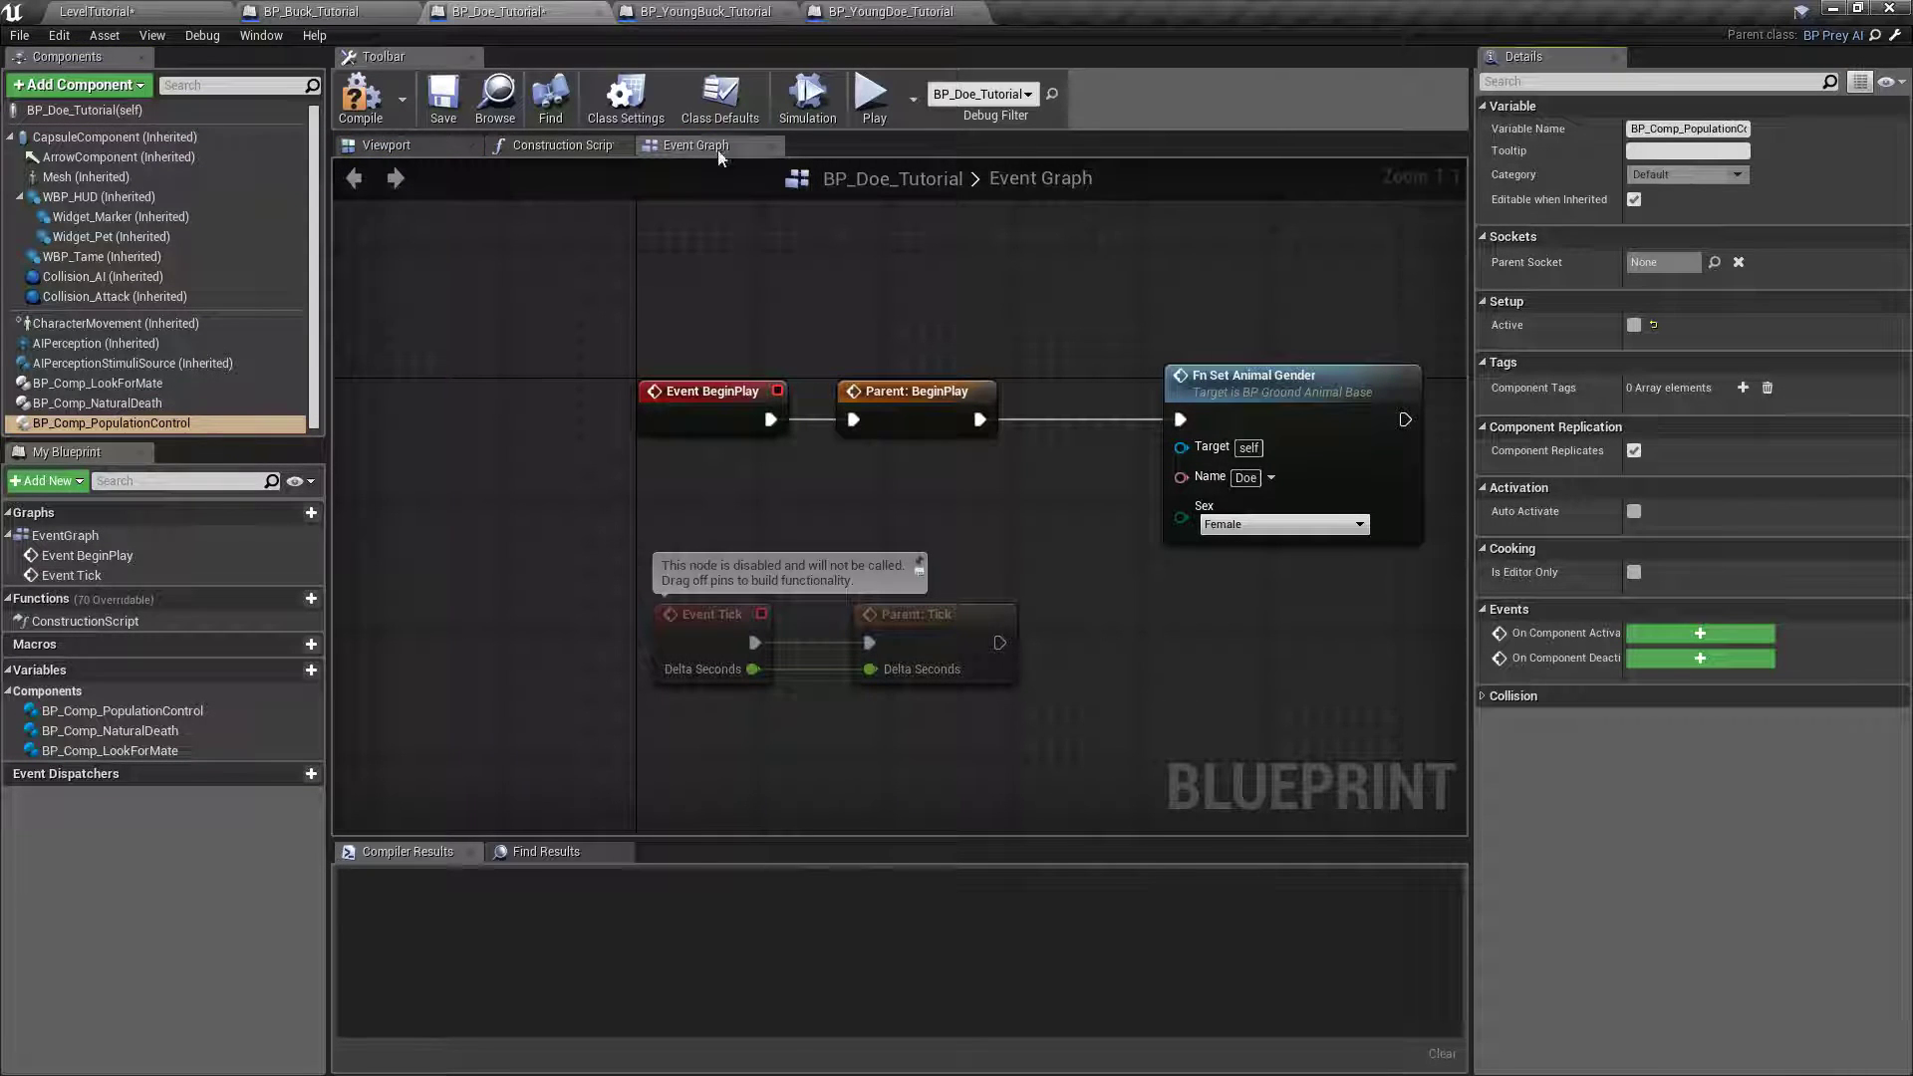
pyautogui.click(361, 96)
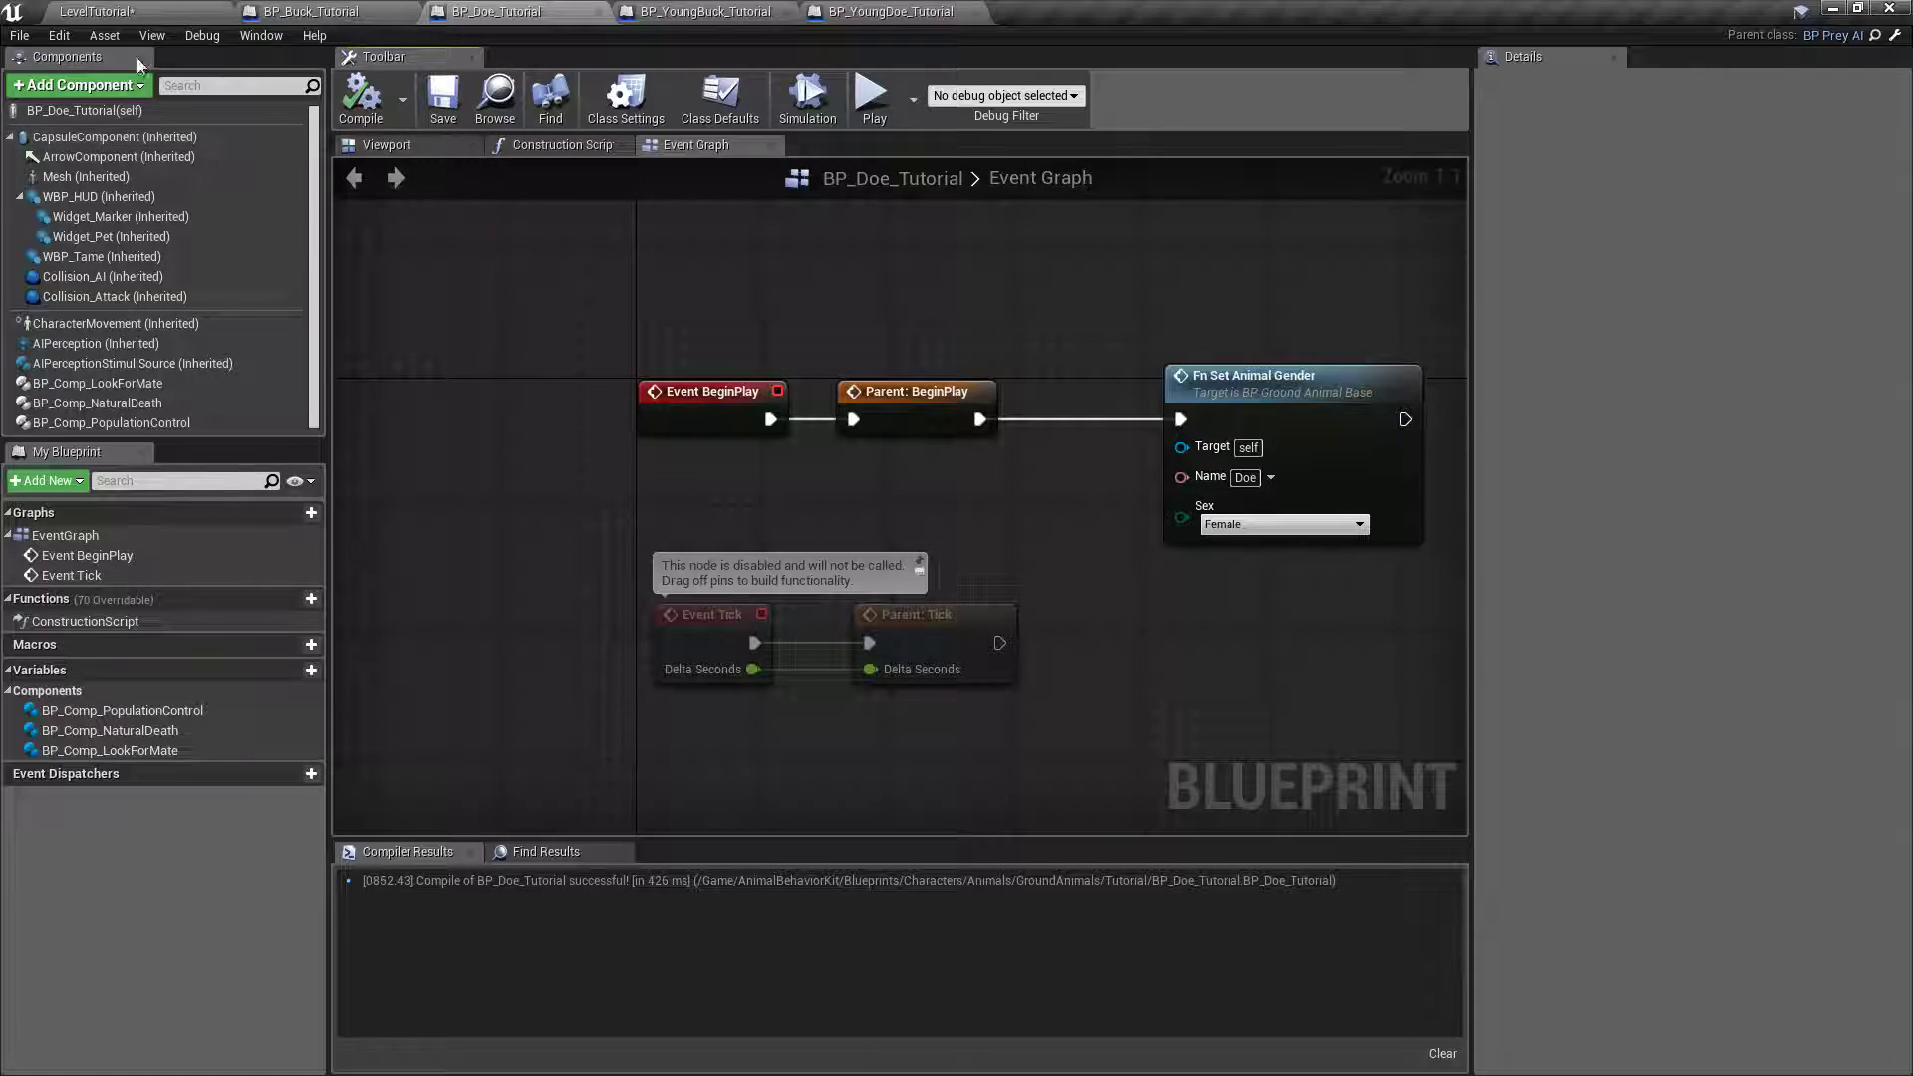
# - Return to the LevelTutorial level and save all modified content
pyautogui.click(98, 12)
pyautogui.click(257, 804)
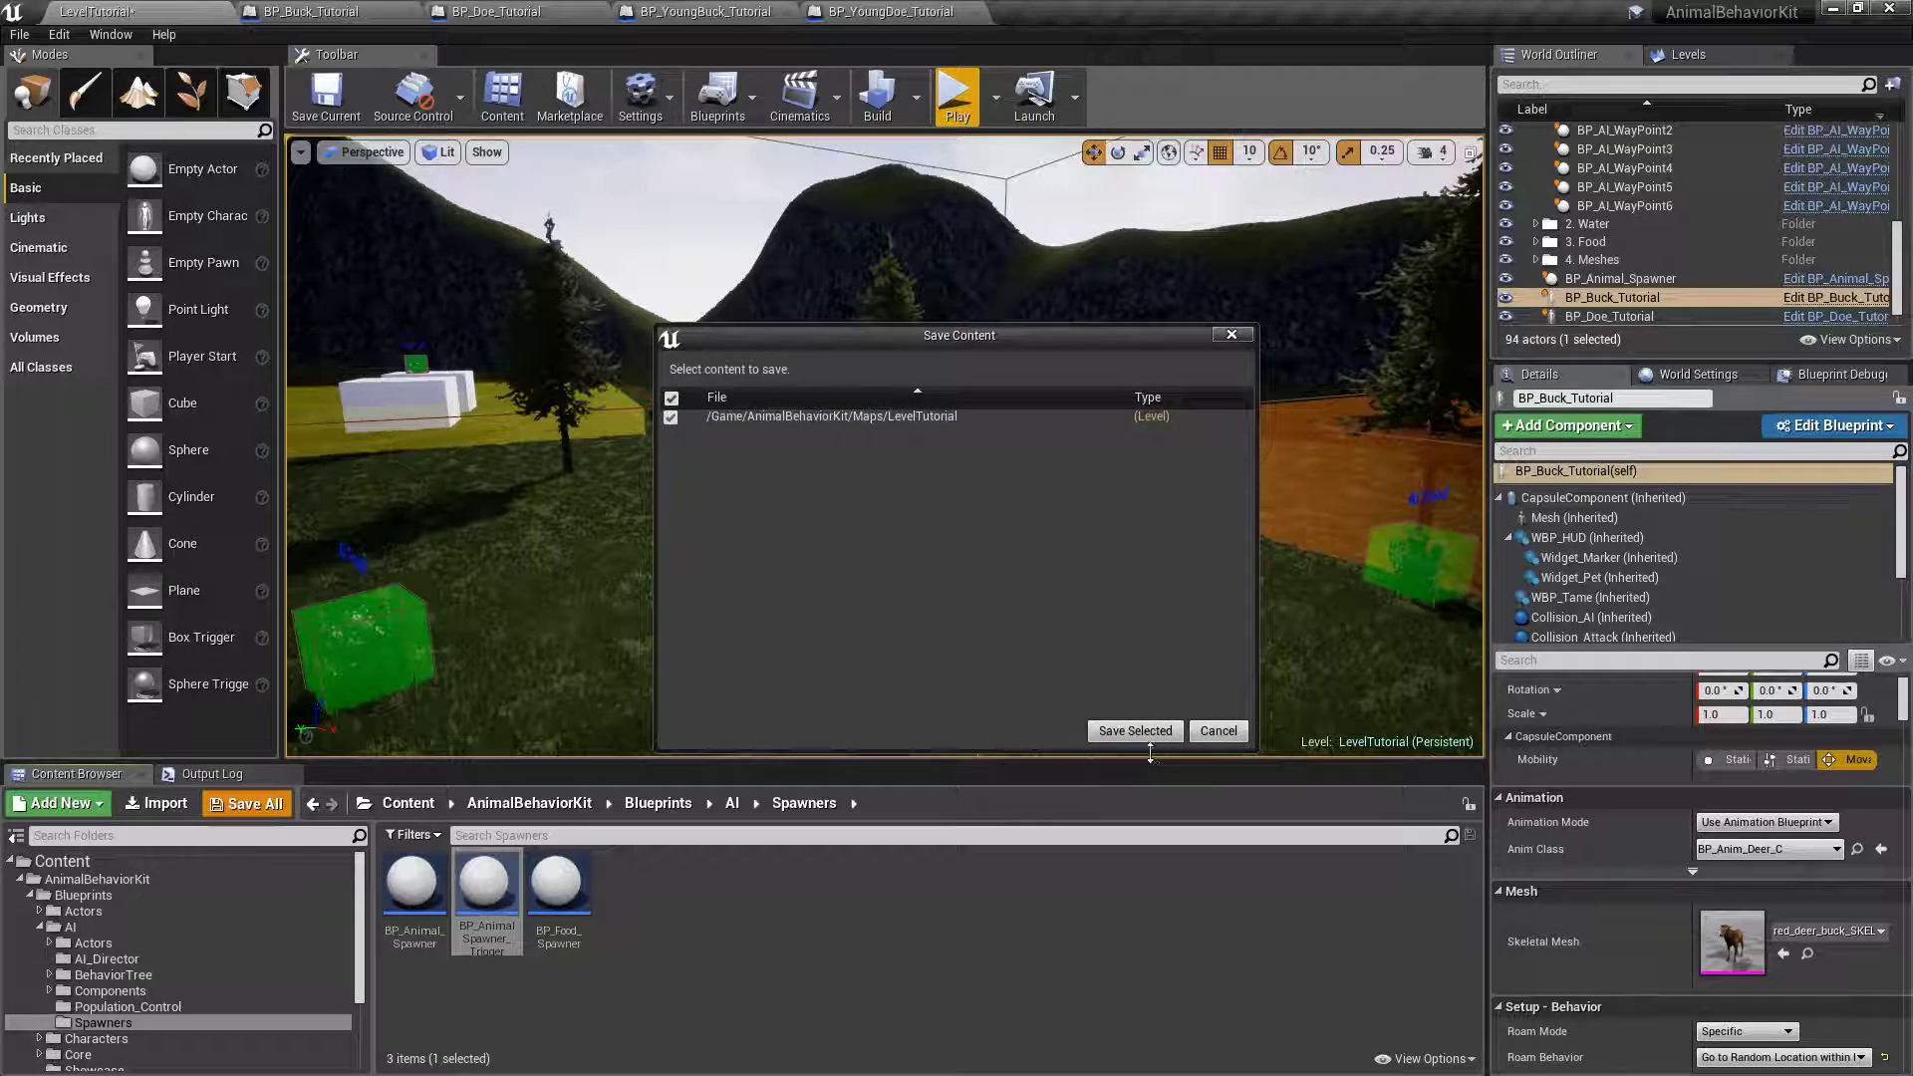
pyautogui.click(1132, 726)
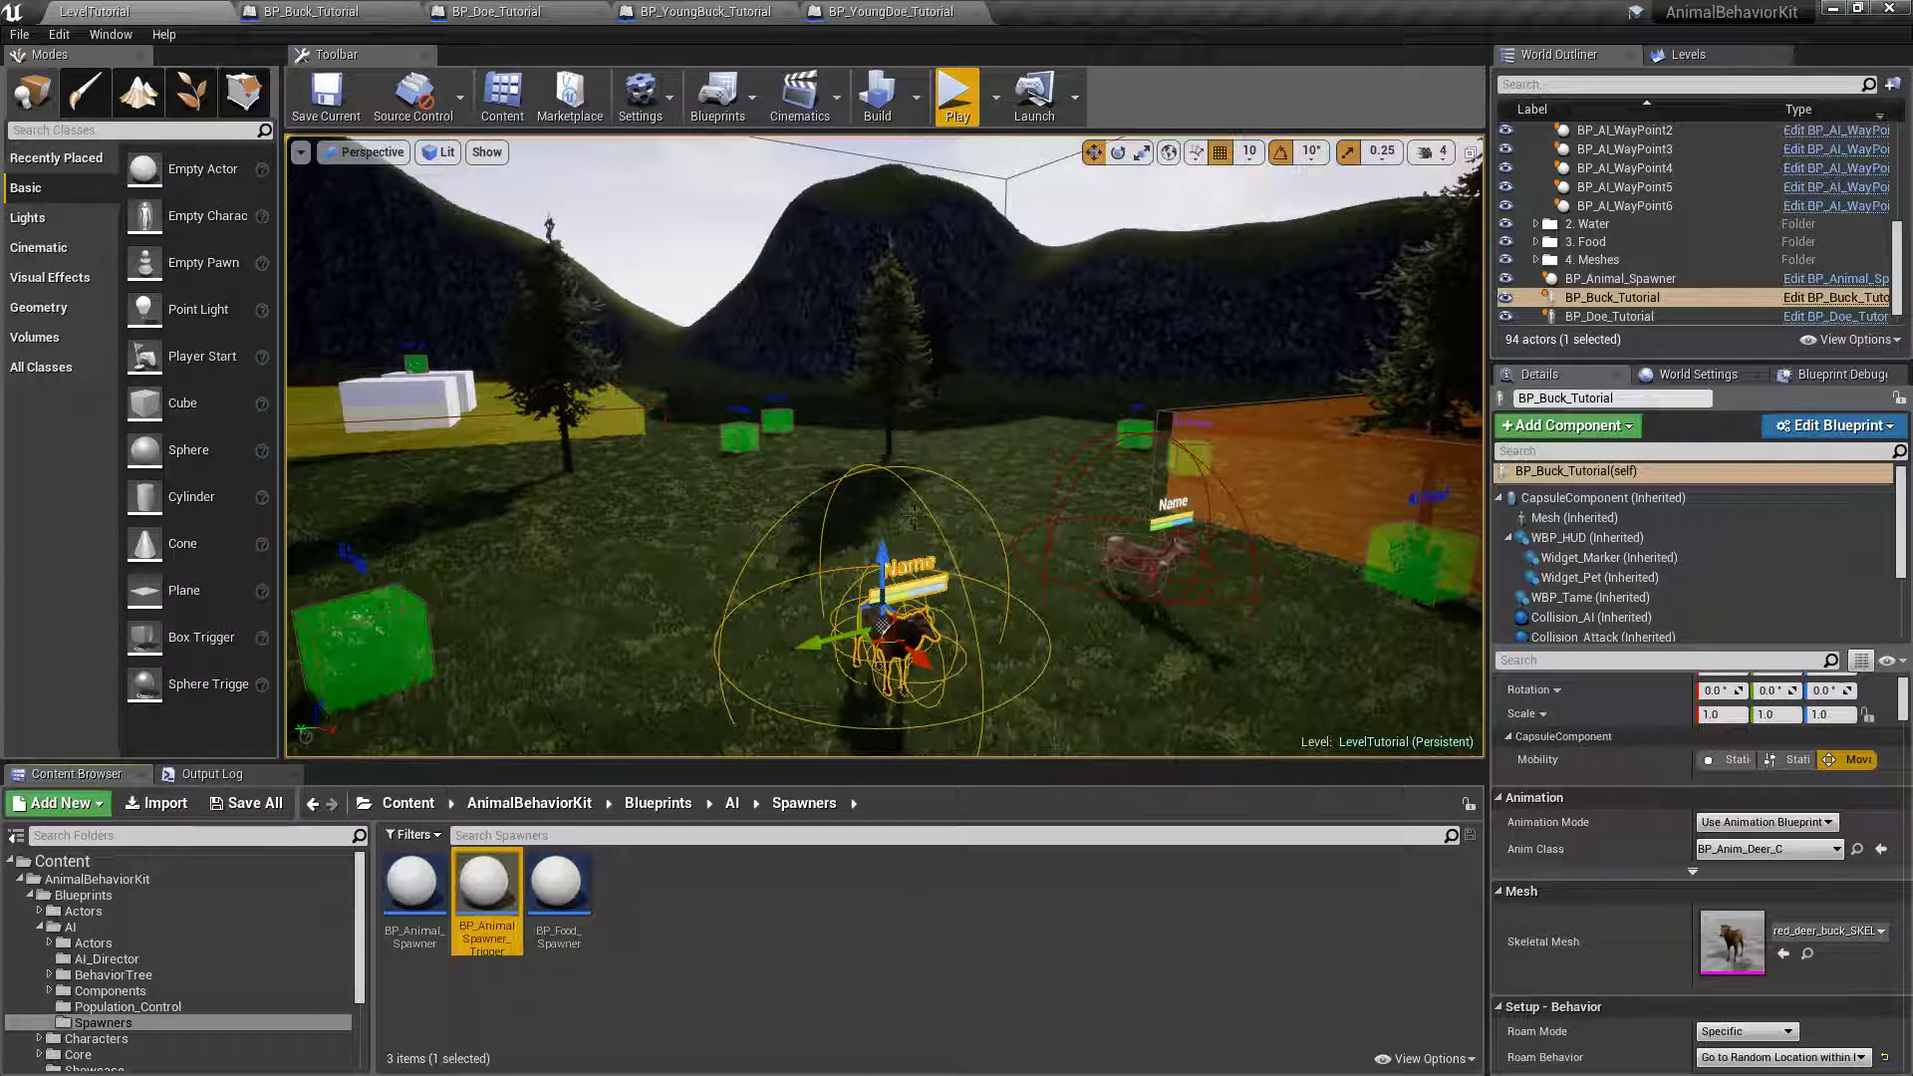
# - View the animal spawner area, play-test the level briefly, and stop the simulation
pyautogui.moveTo(867, 367)
pyautogui.mouseDown(button='right')
pyautogui.moveTo(1096, 367)
pyautogui.moveTo(1057, 409)
pyautogui.moveTo(1375, 399)
pyautogui.moveTo(876, 378)
pyautogui.mouseUp(button='right')
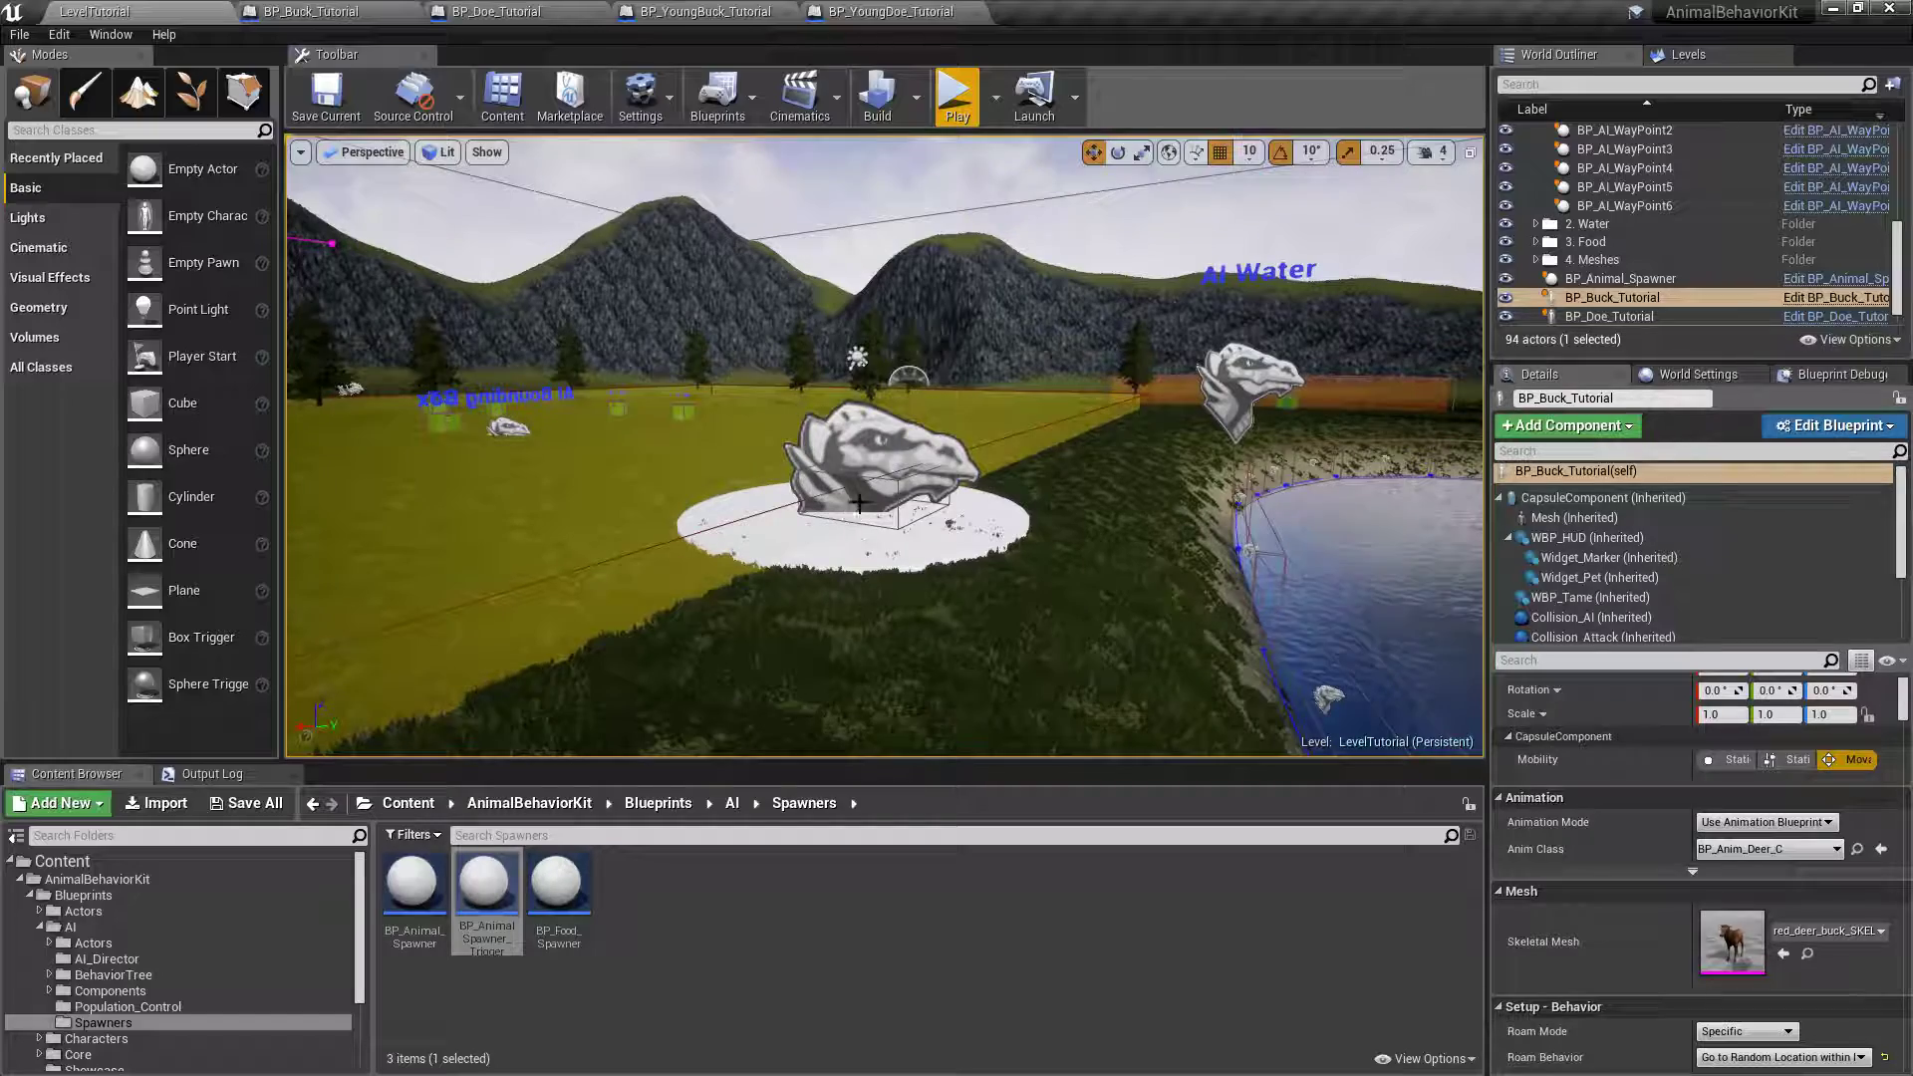
pyautogui.click(957, 97)
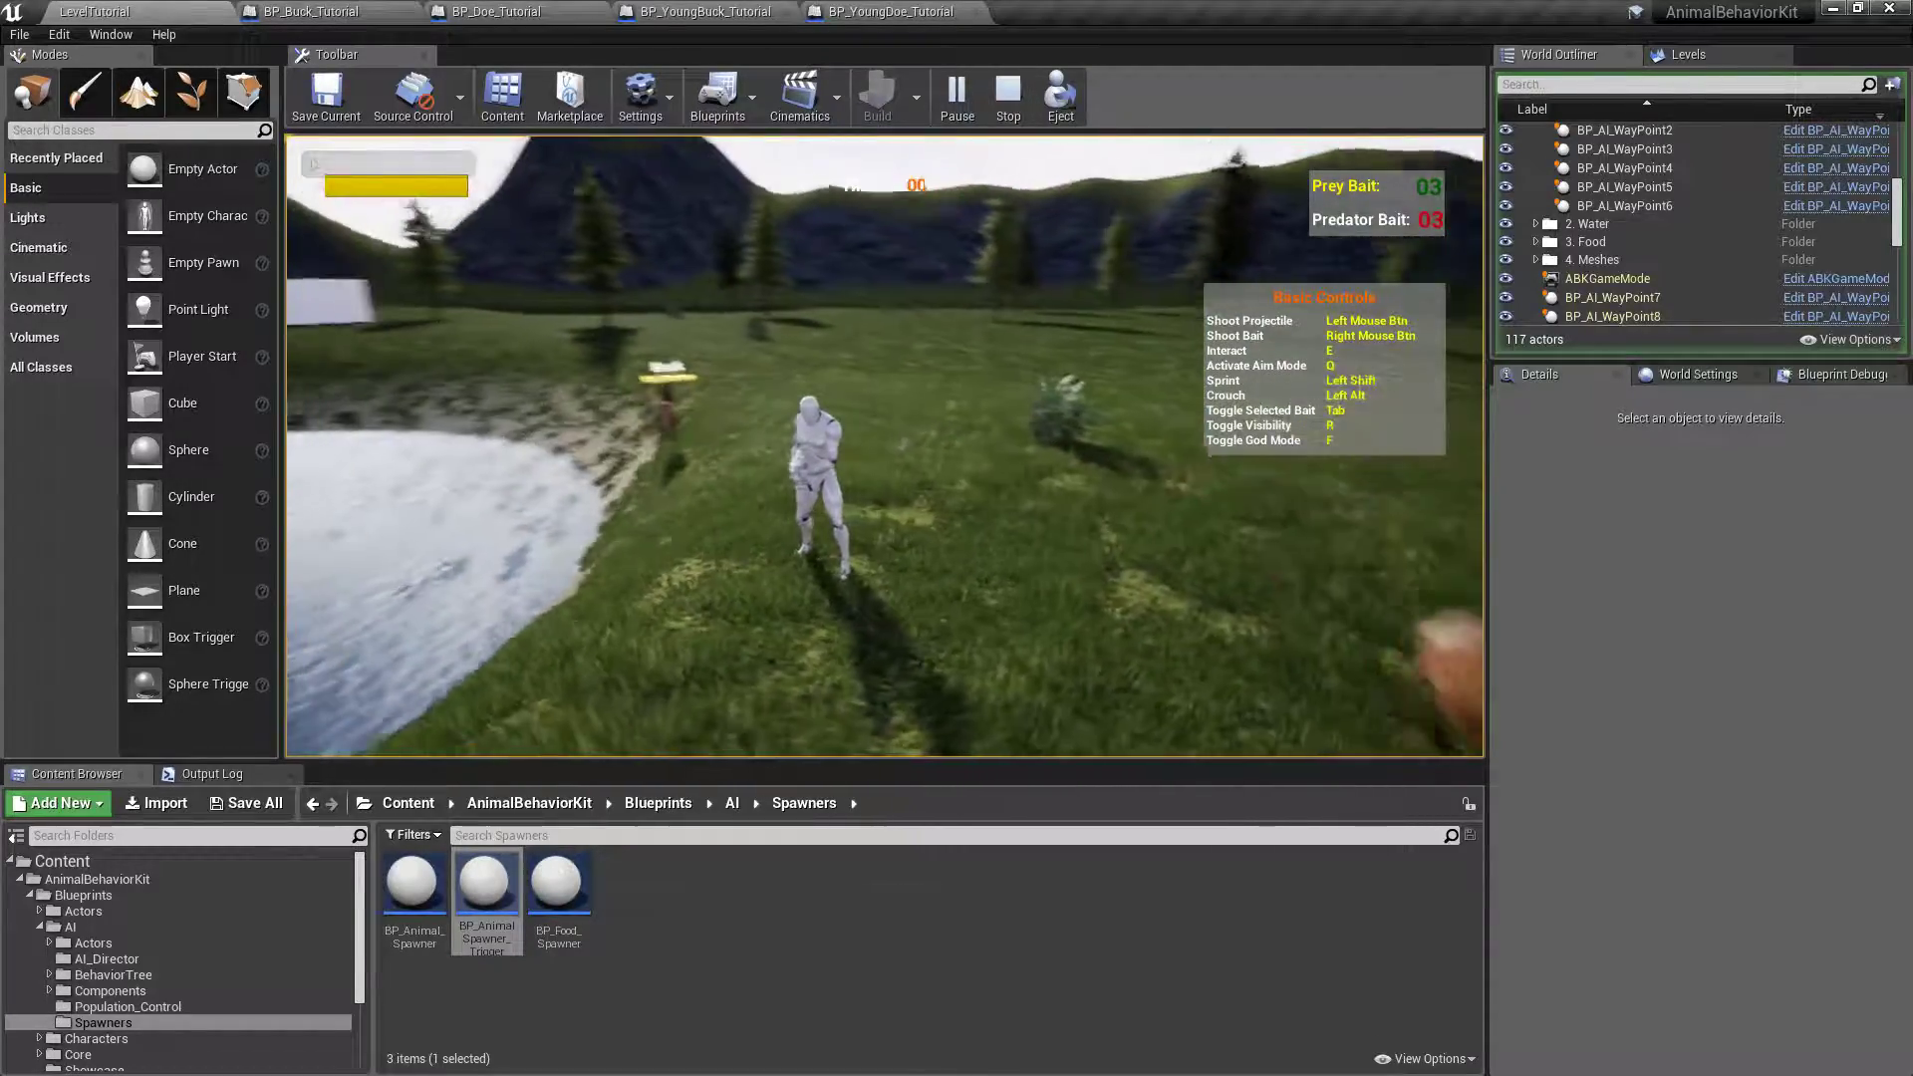
pyautogui.press('Escape')
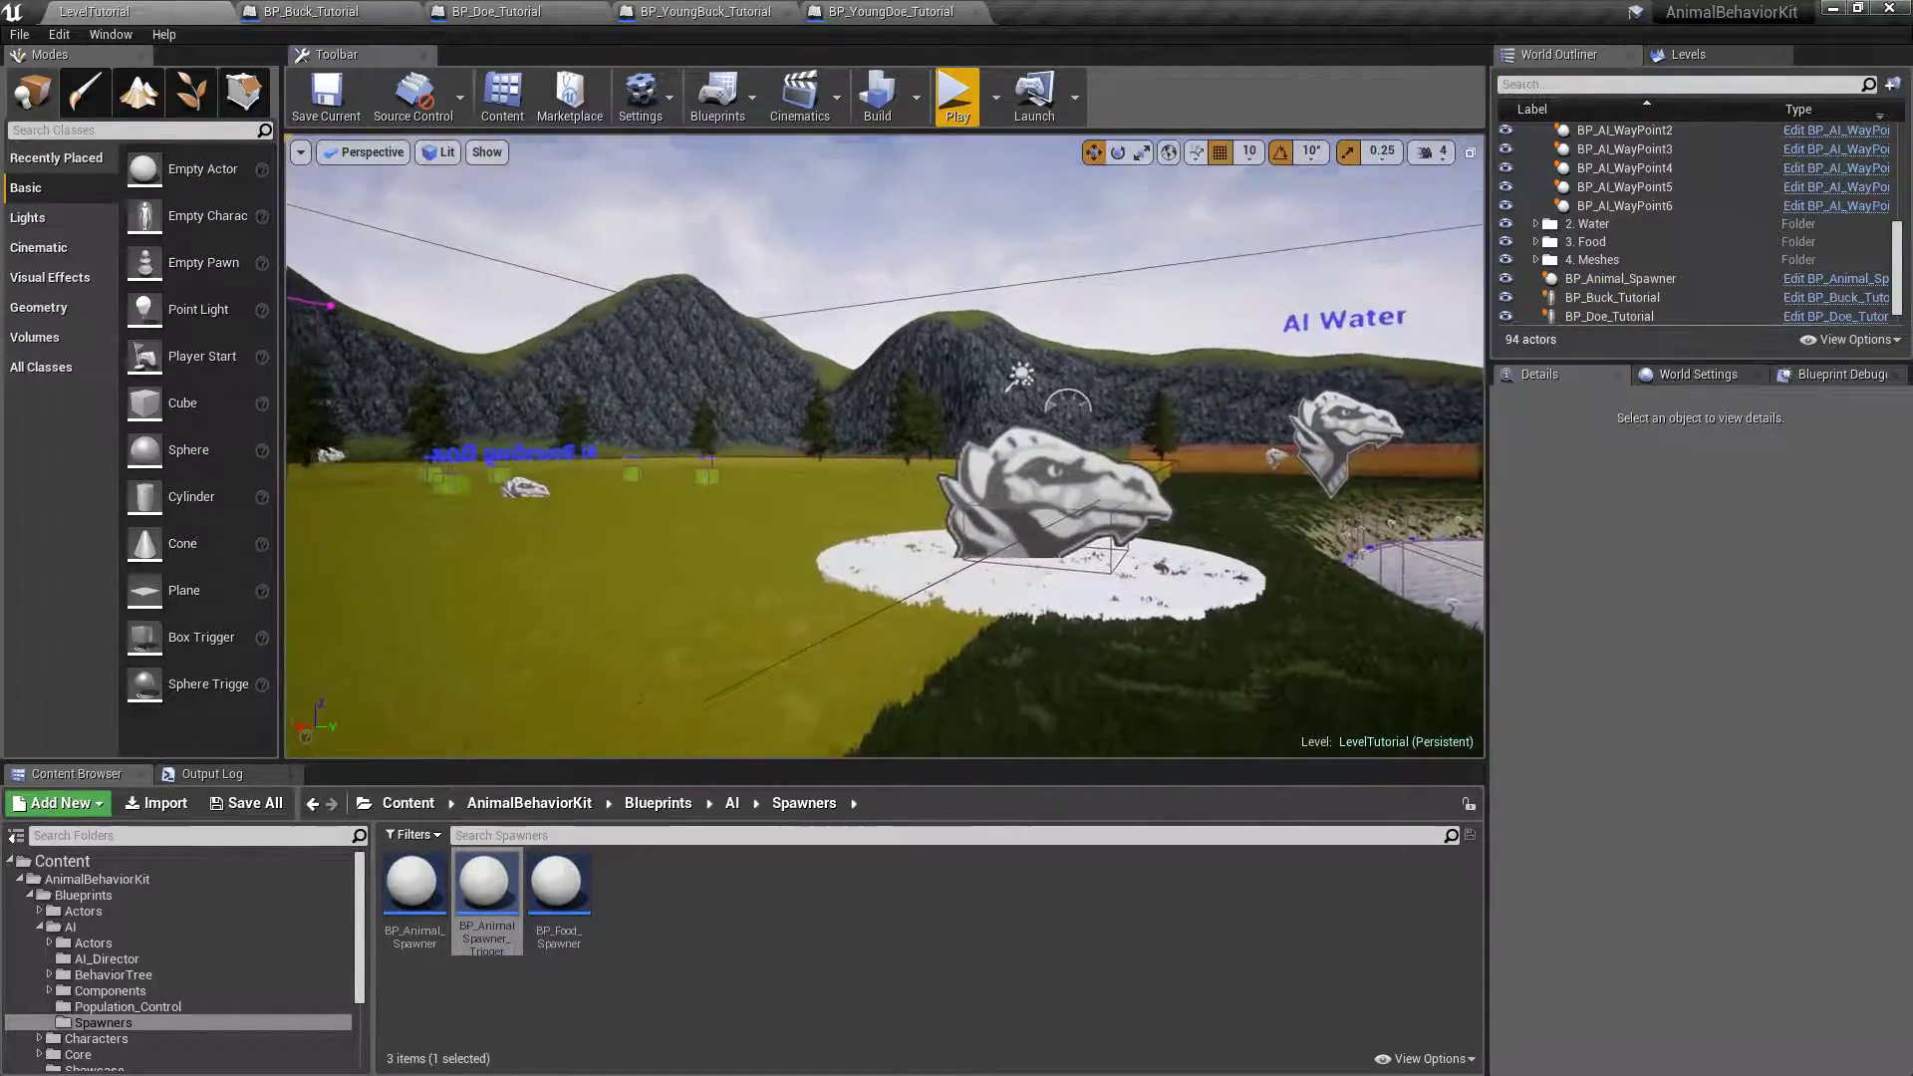
# - Set Number to Spawn to 4 for the BP_Buck_Tutorial entry of the BP_Animal_Spawner in the level
pyautogui.moveTo(1036, 468); pyautogui.dragTo(1016, 498, button='right')
pyautogui.press('s')
pyautogui.click(1036, 468)
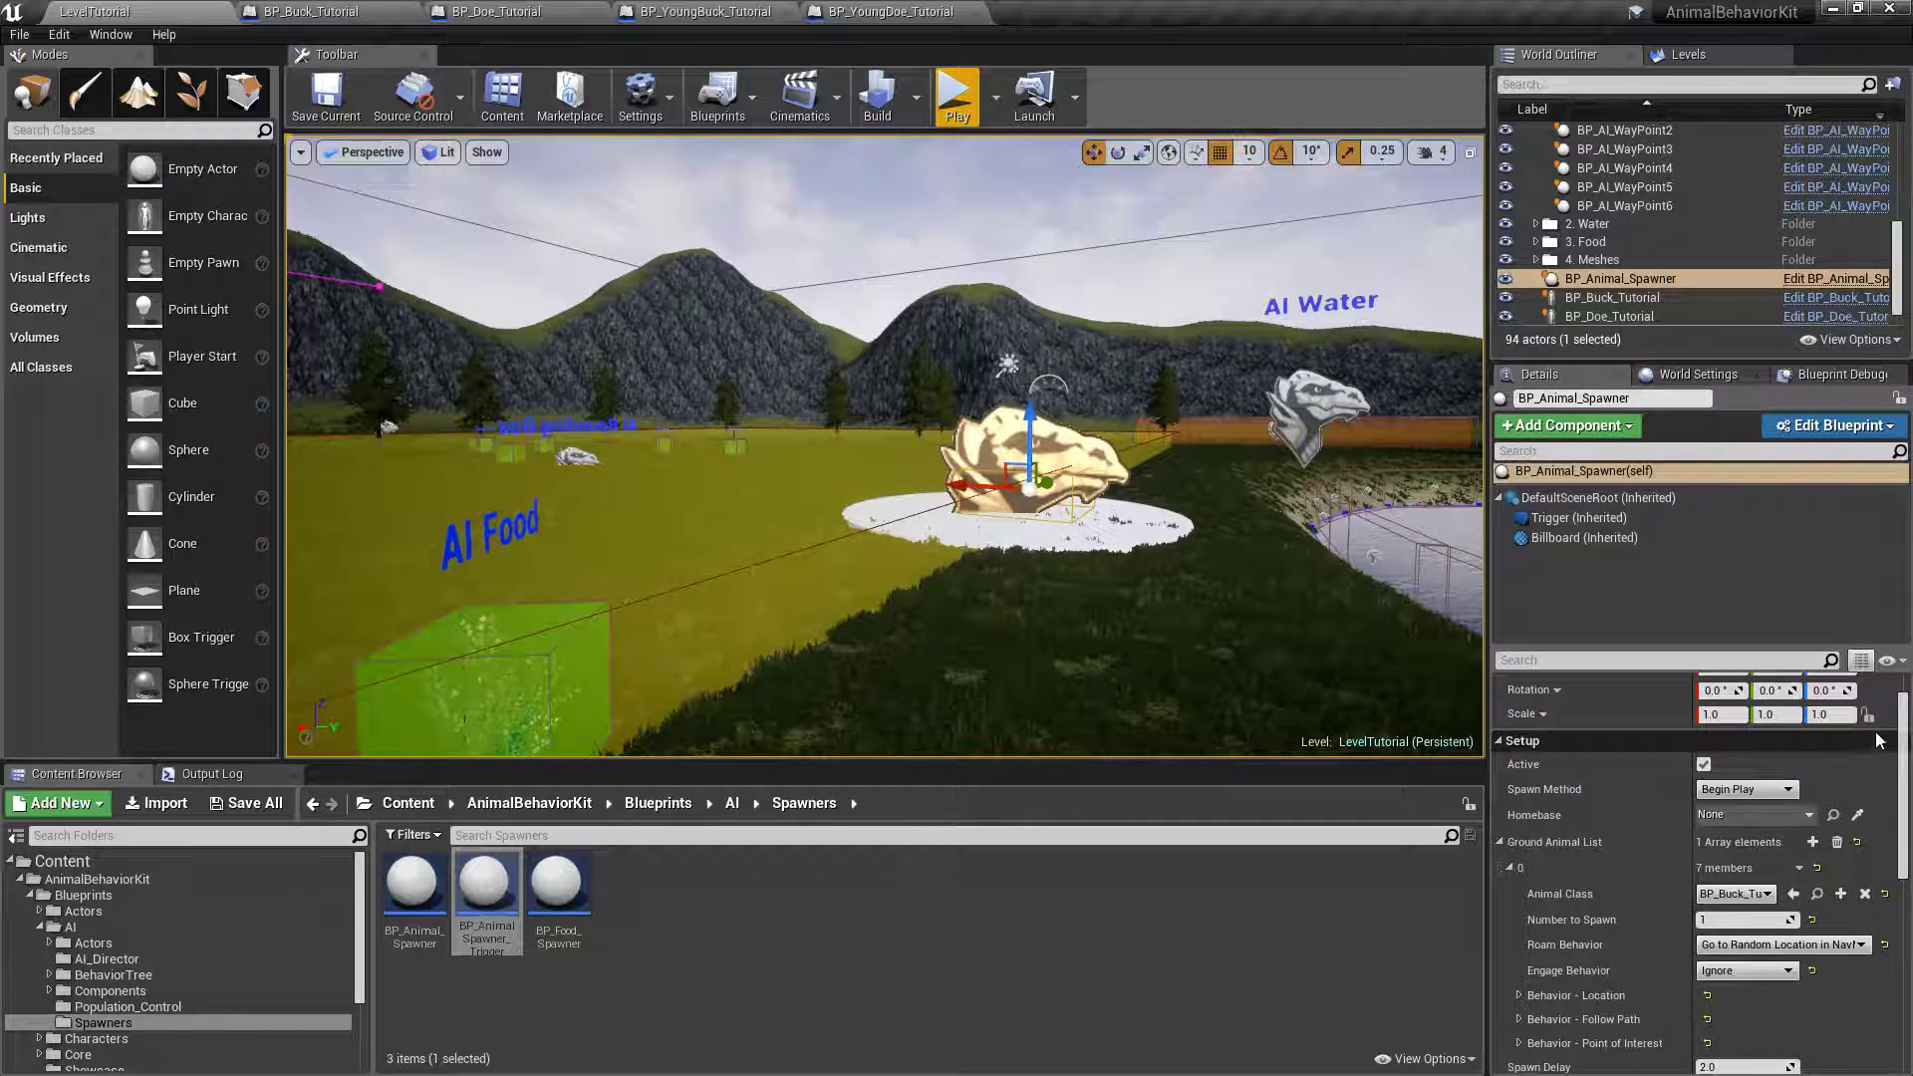
pyautogui.scroll(-2, 1905, 733)
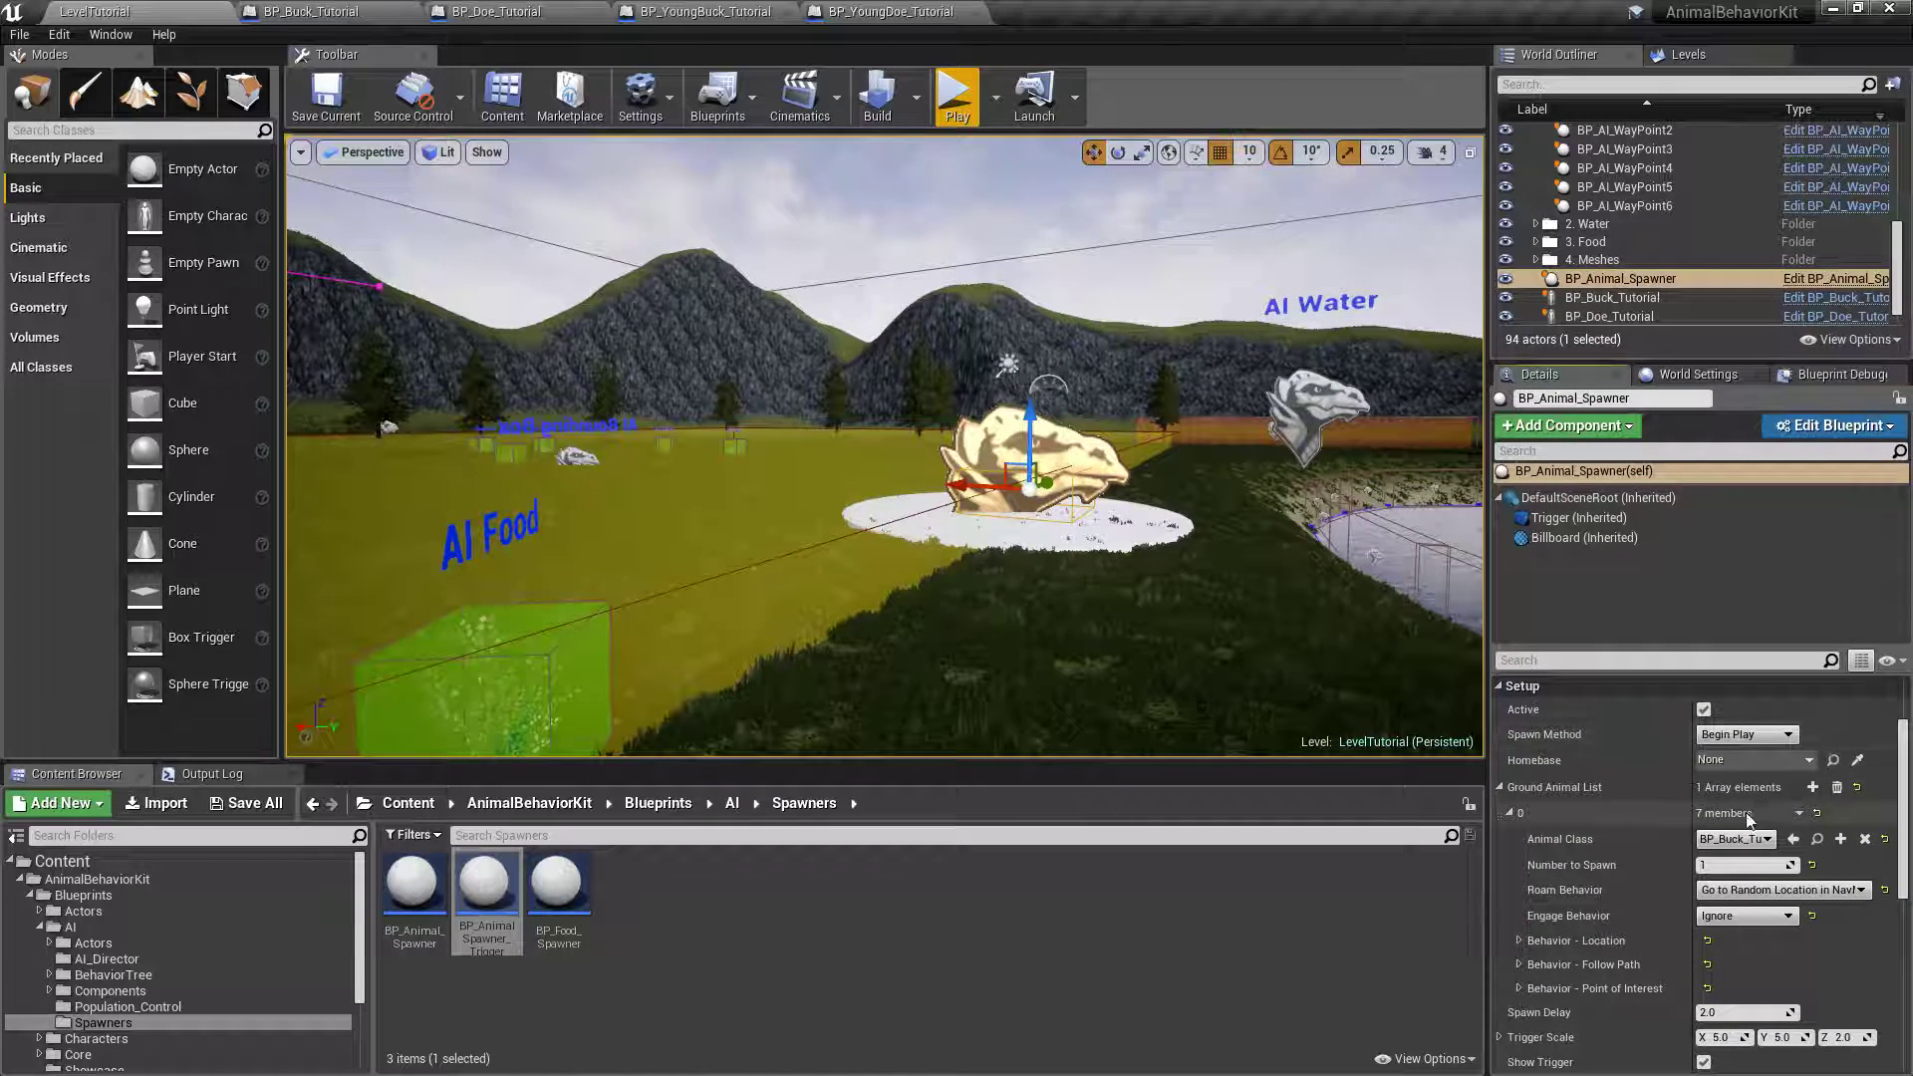
pyautogui.click(1699, 864)
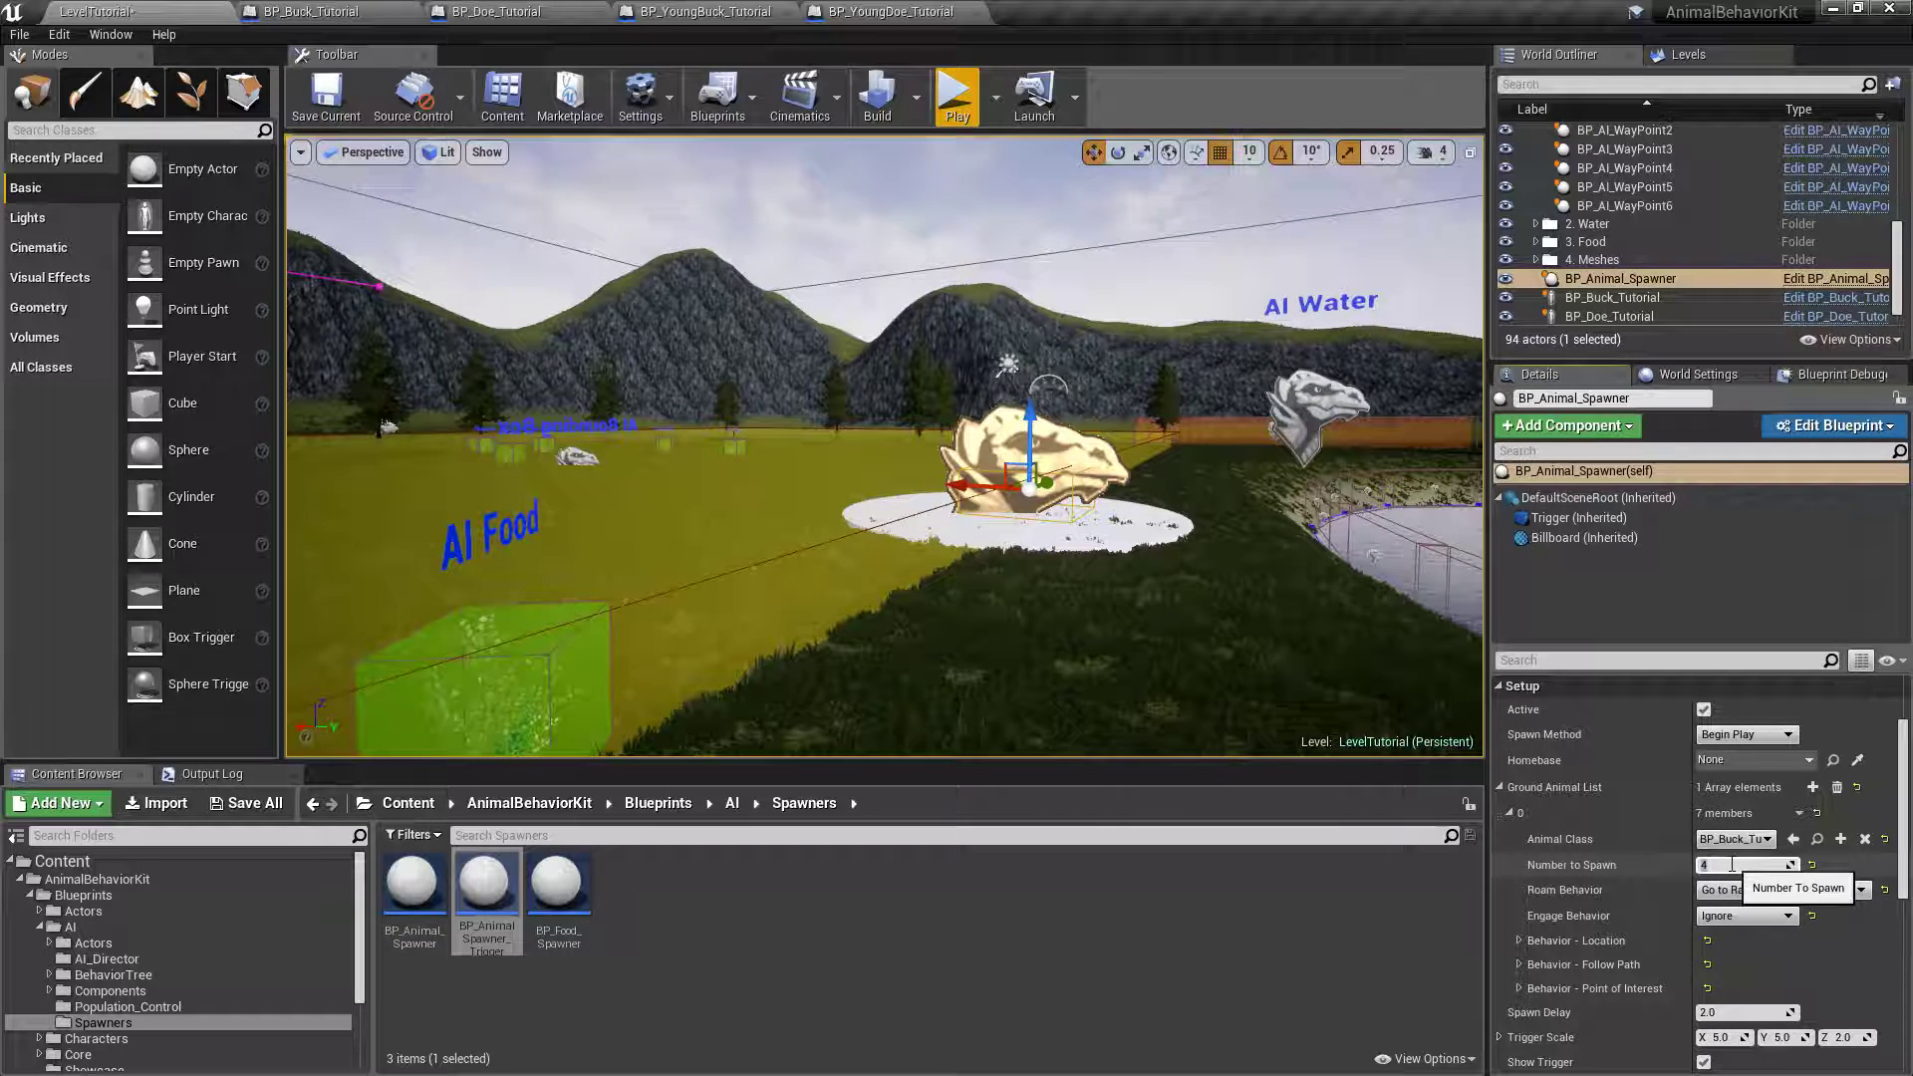
pyautogui.scroll(-2, 1555, 827)
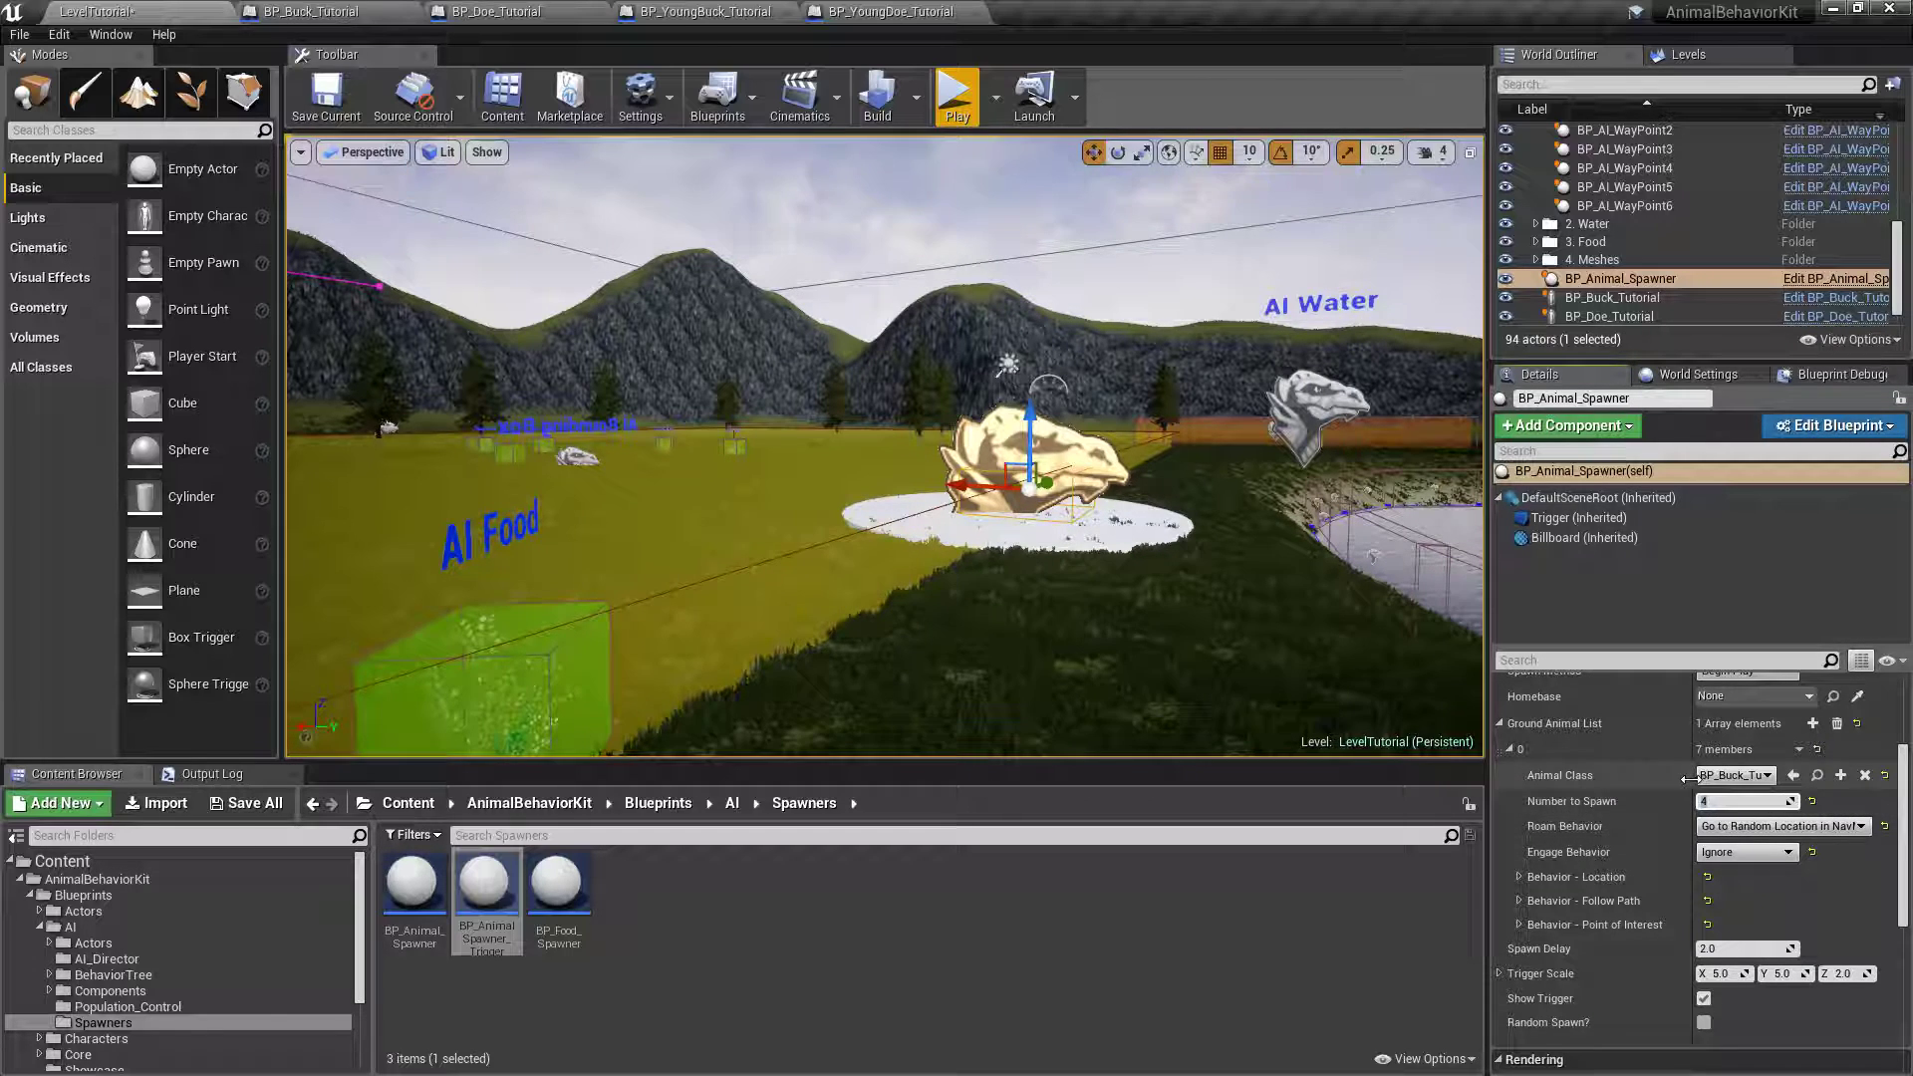
pyautogui.moveTo(1686, 777); pyautogui.dragTo(1658, 777)
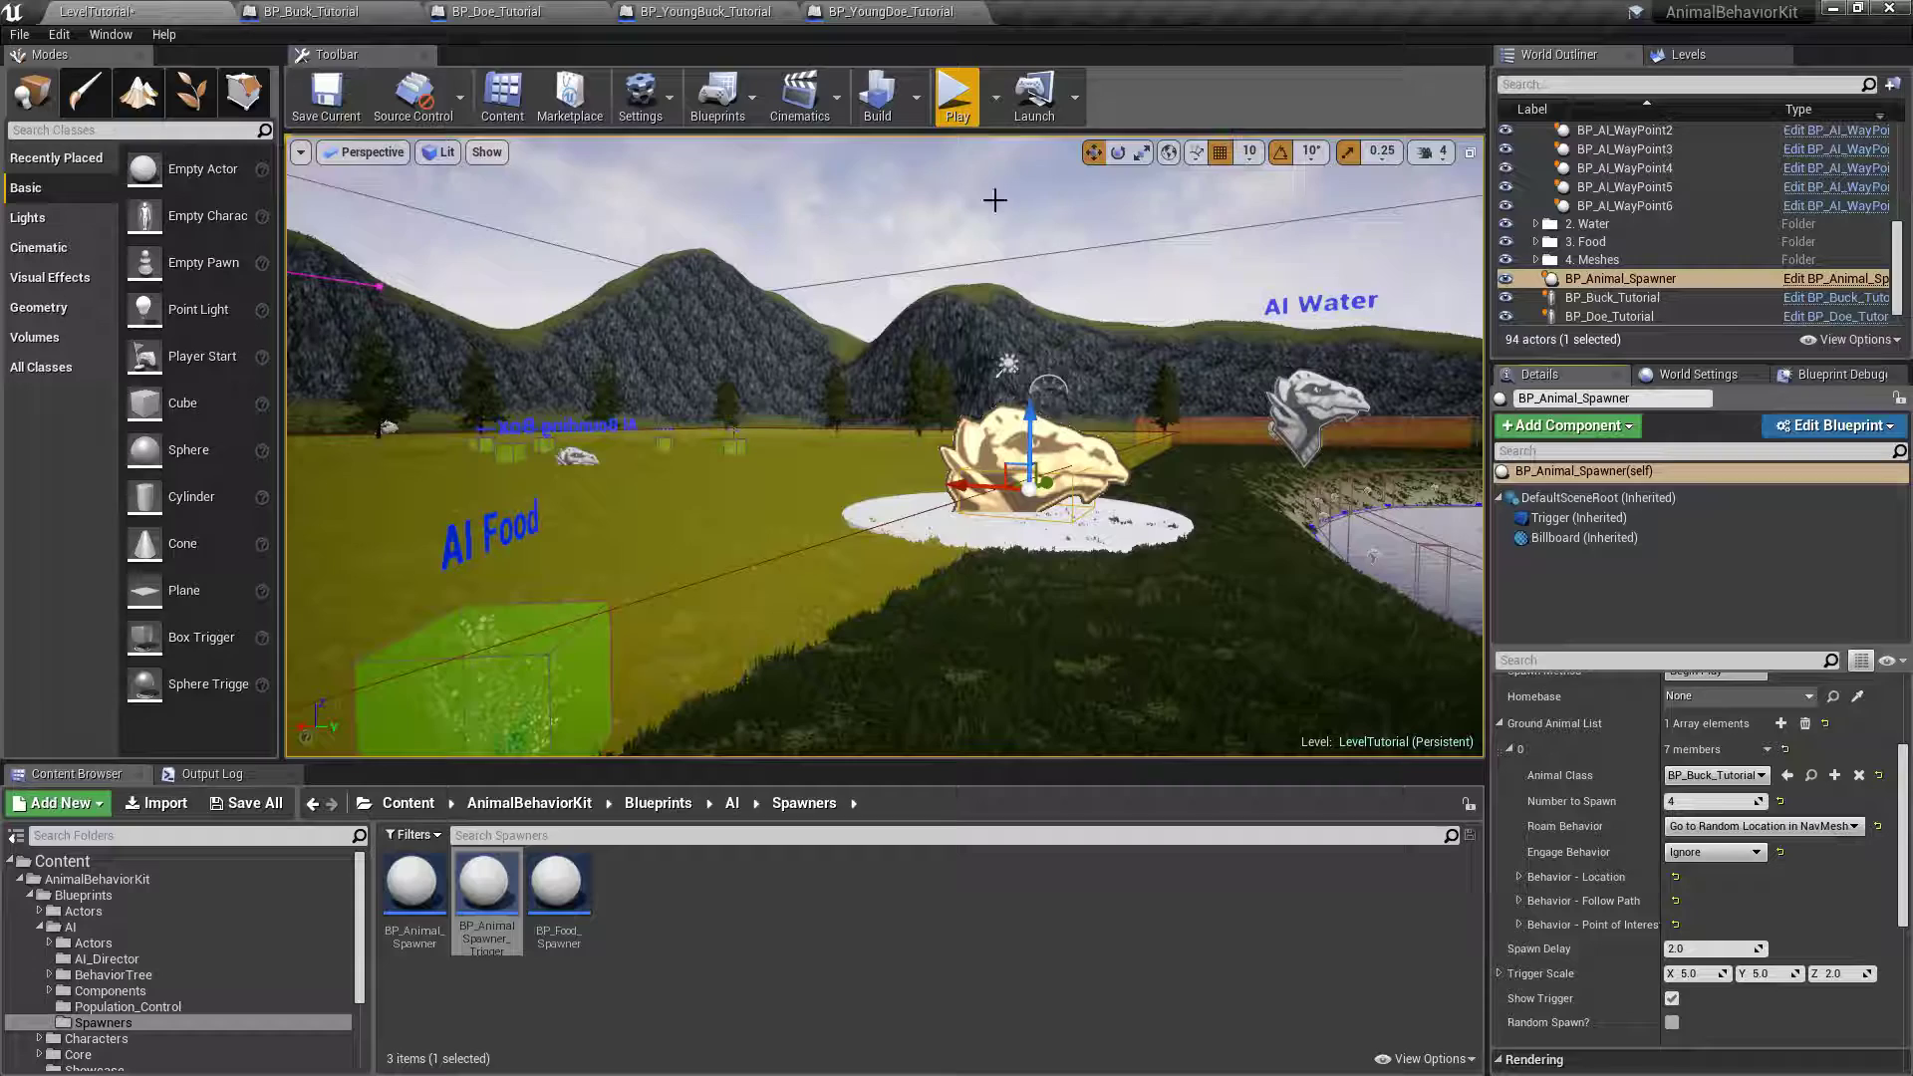
# - Play-test the level, running the character around the spawner to observe the spawned deer, and stop the simulation
pyautogui.click(956, 97)
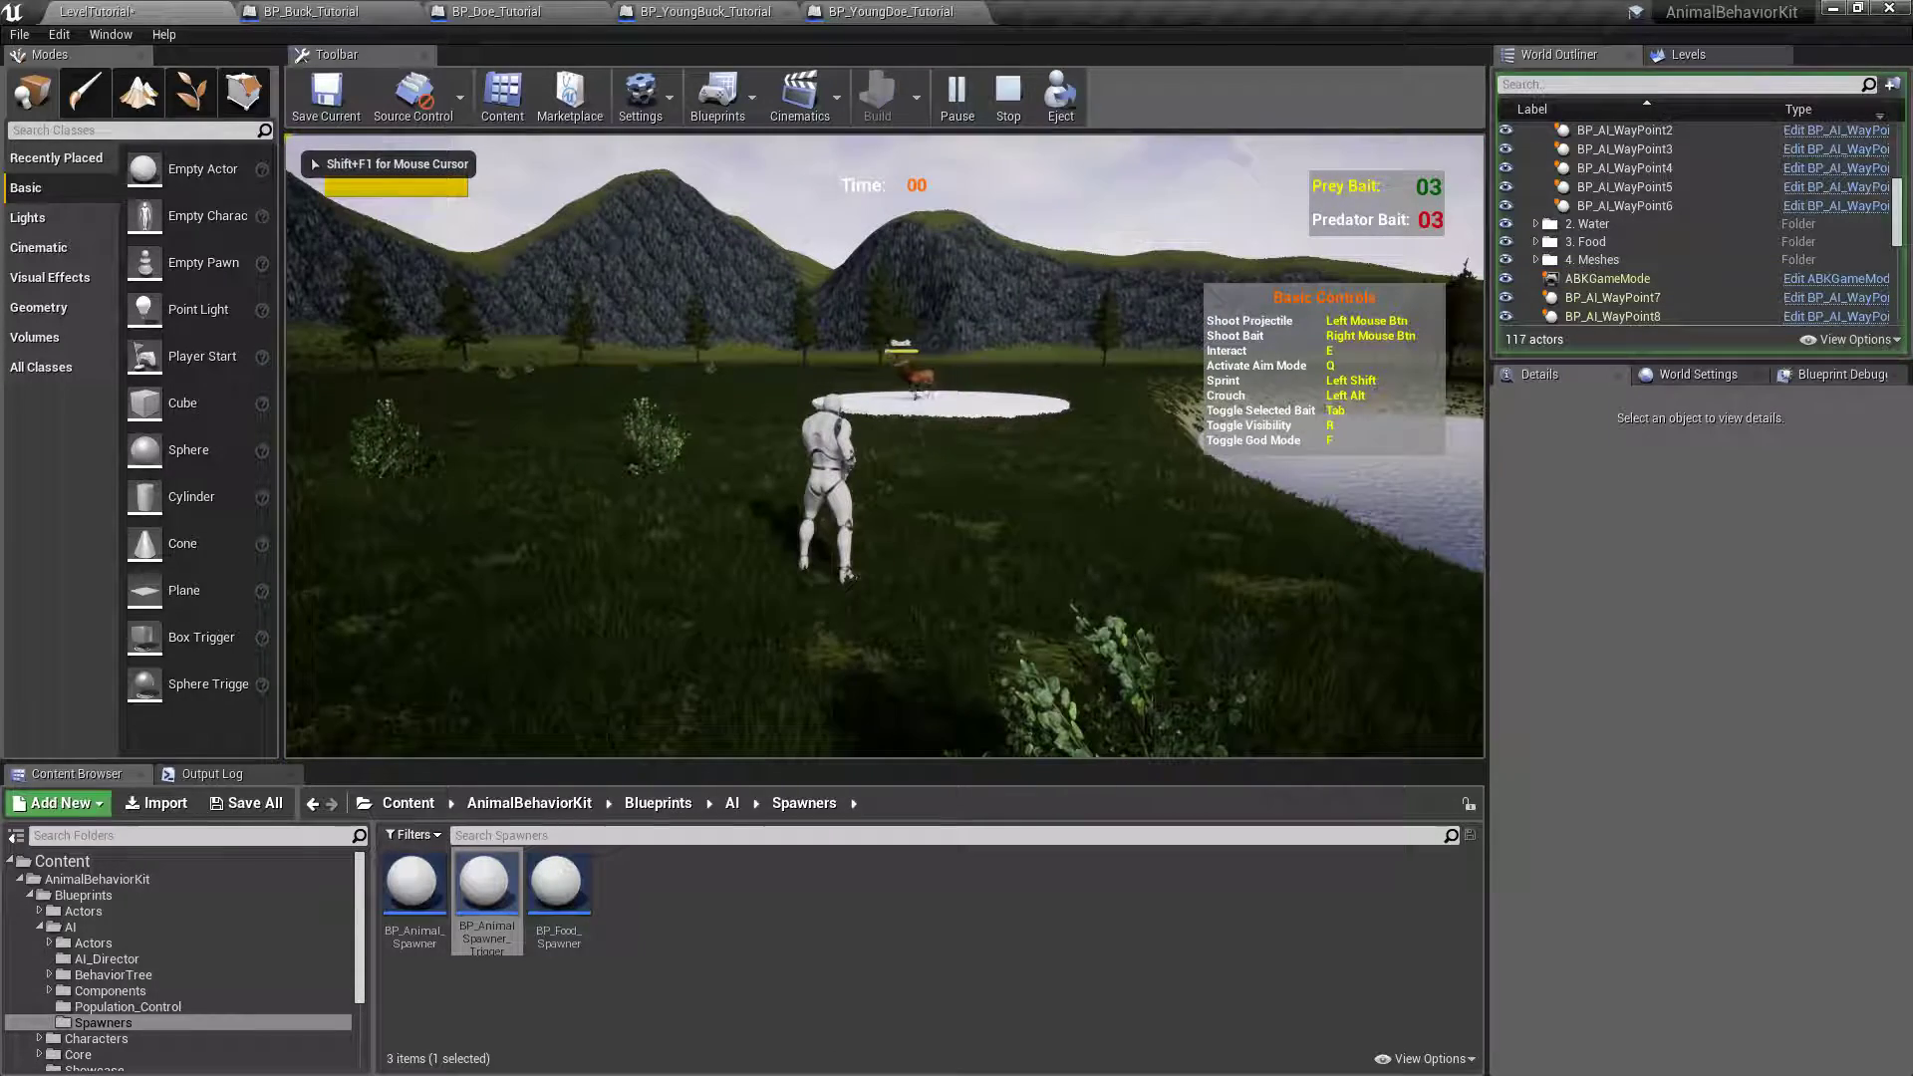
pyautogui.press('w')
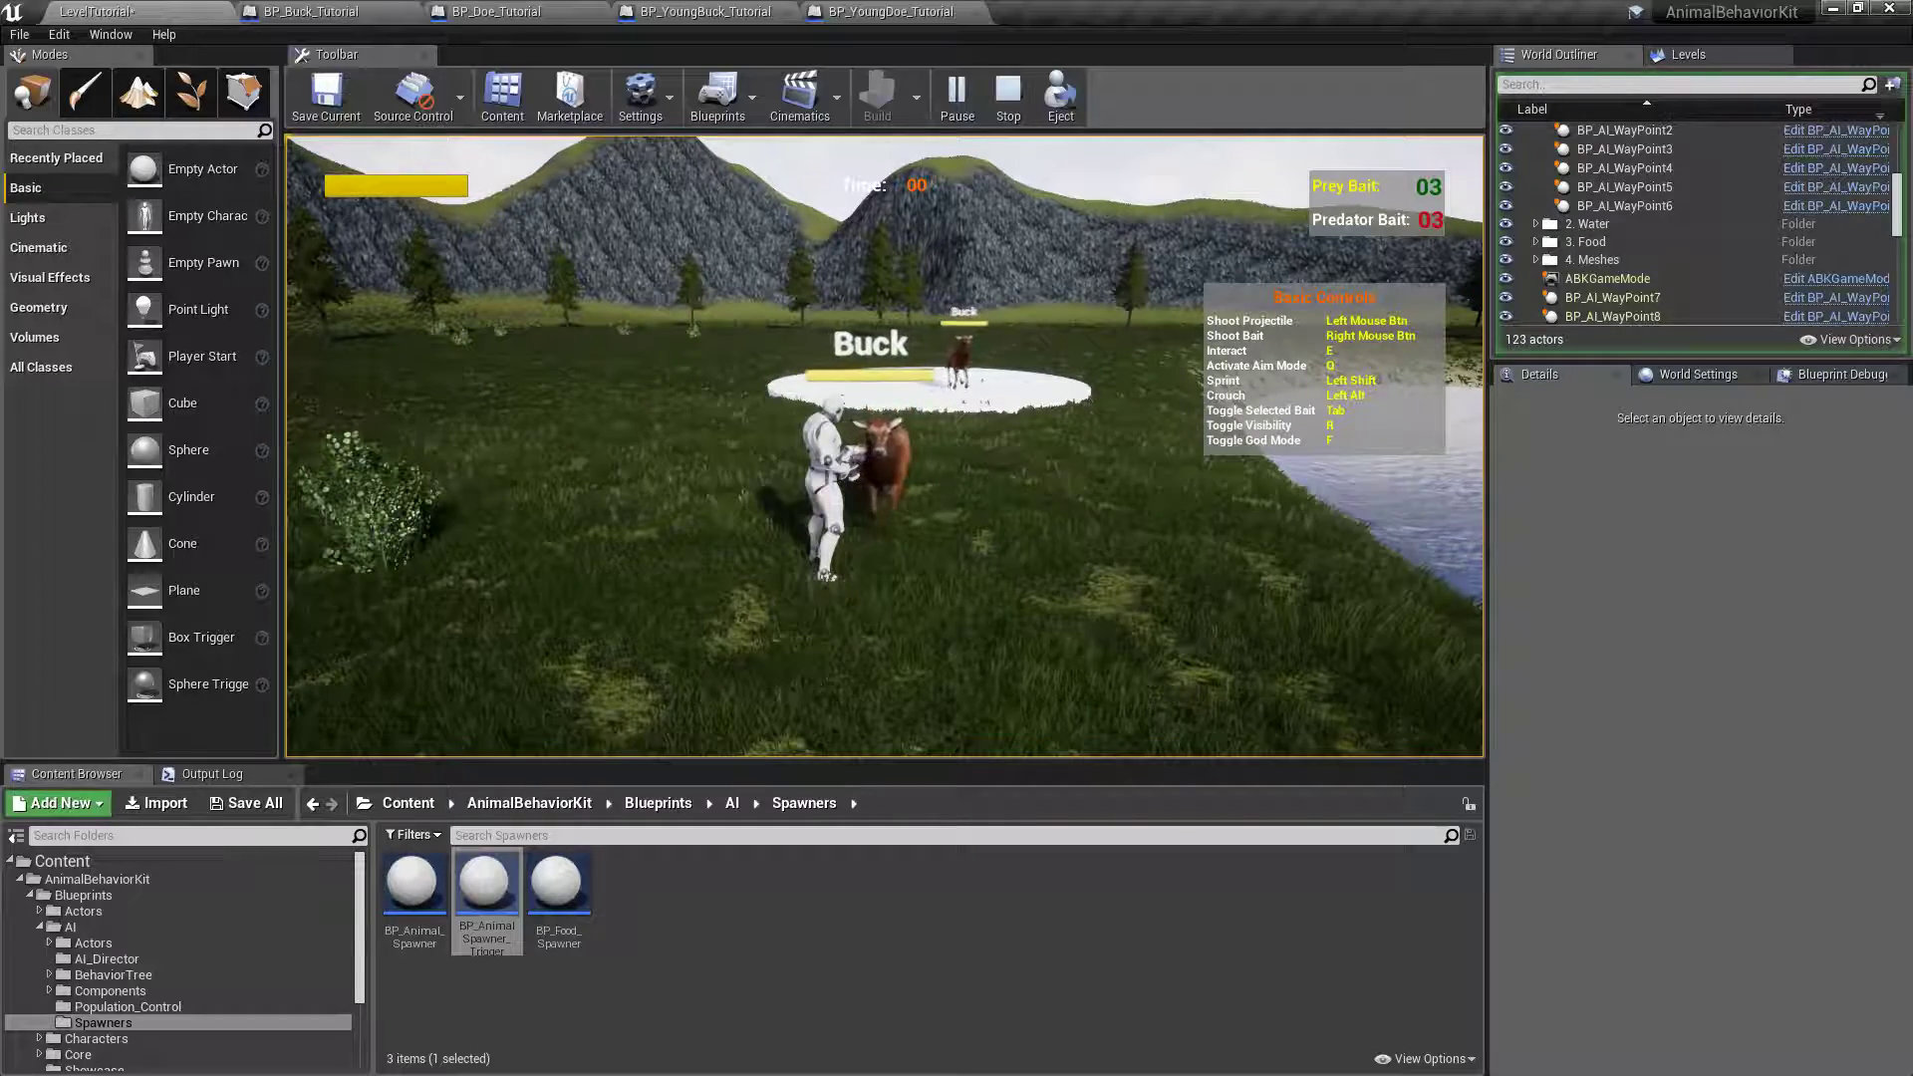
pyautogui.press('w')
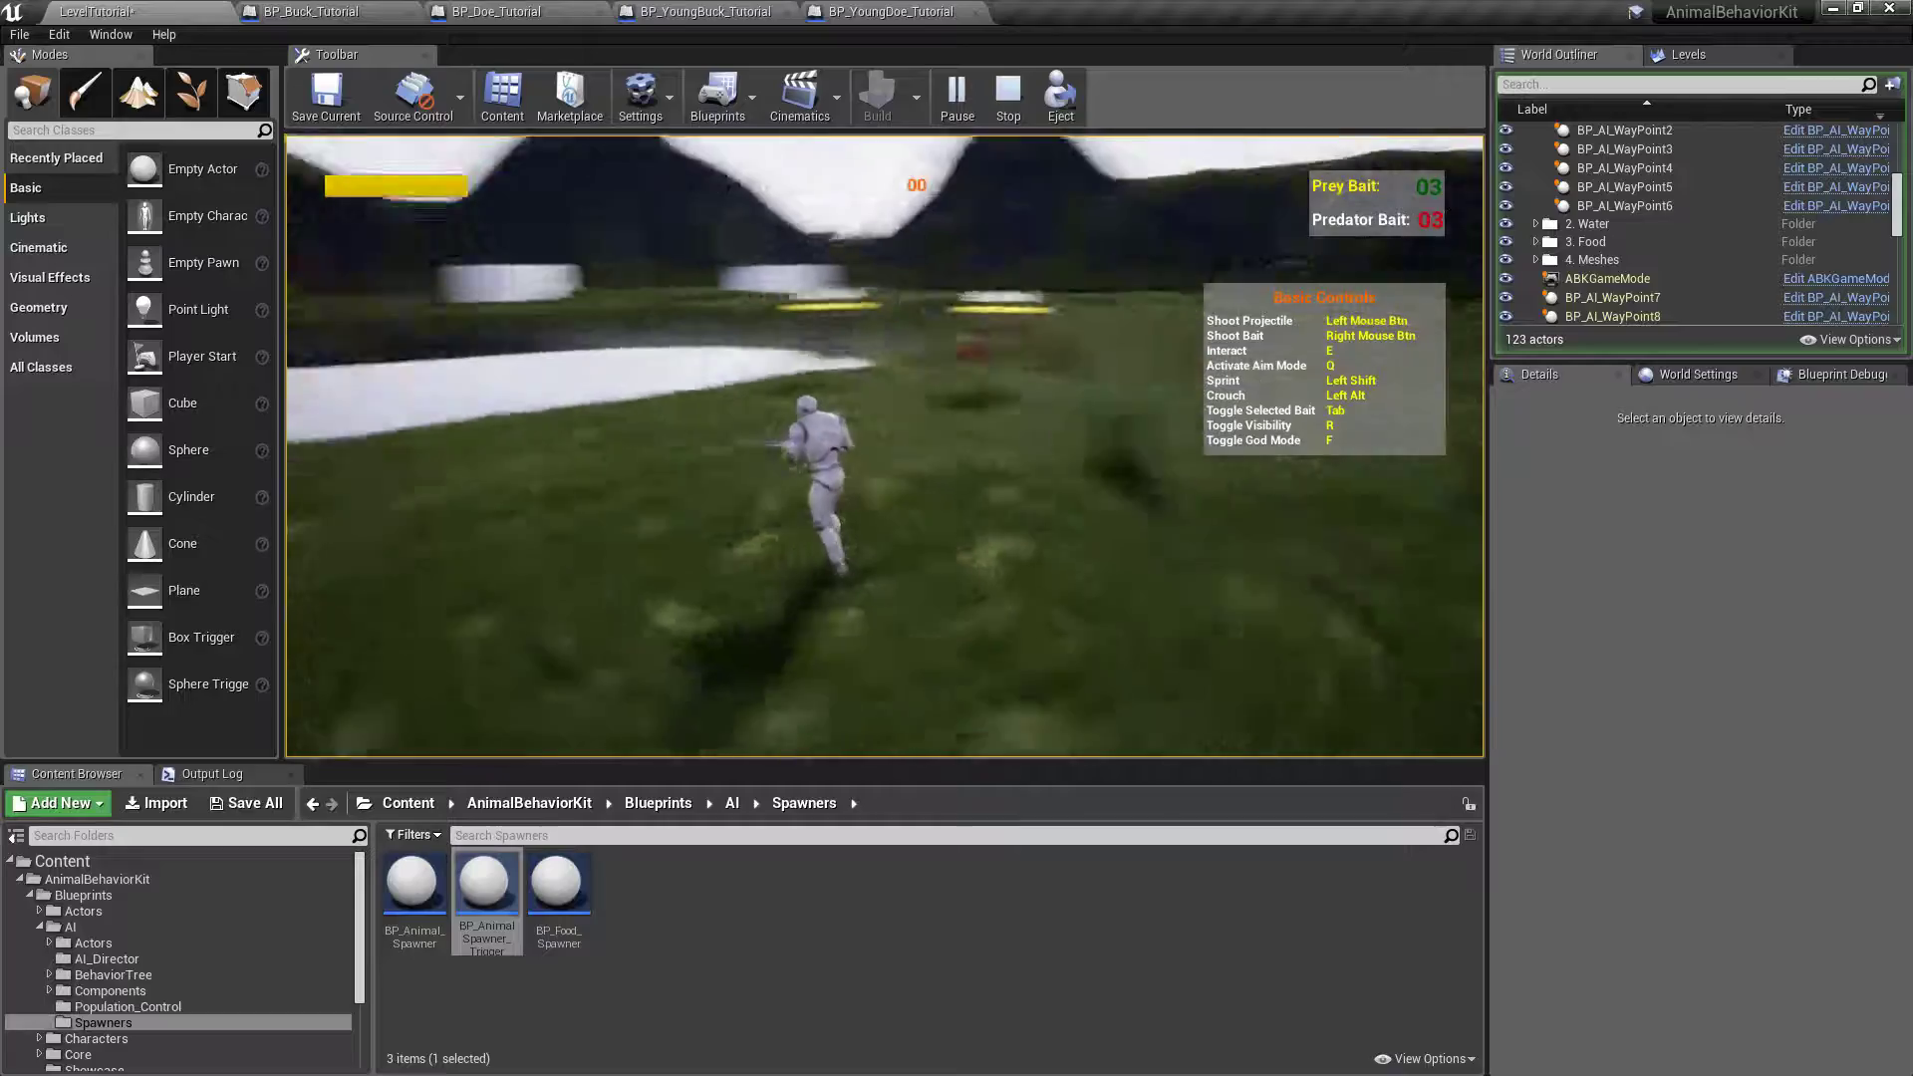
pyautogui.press('w')
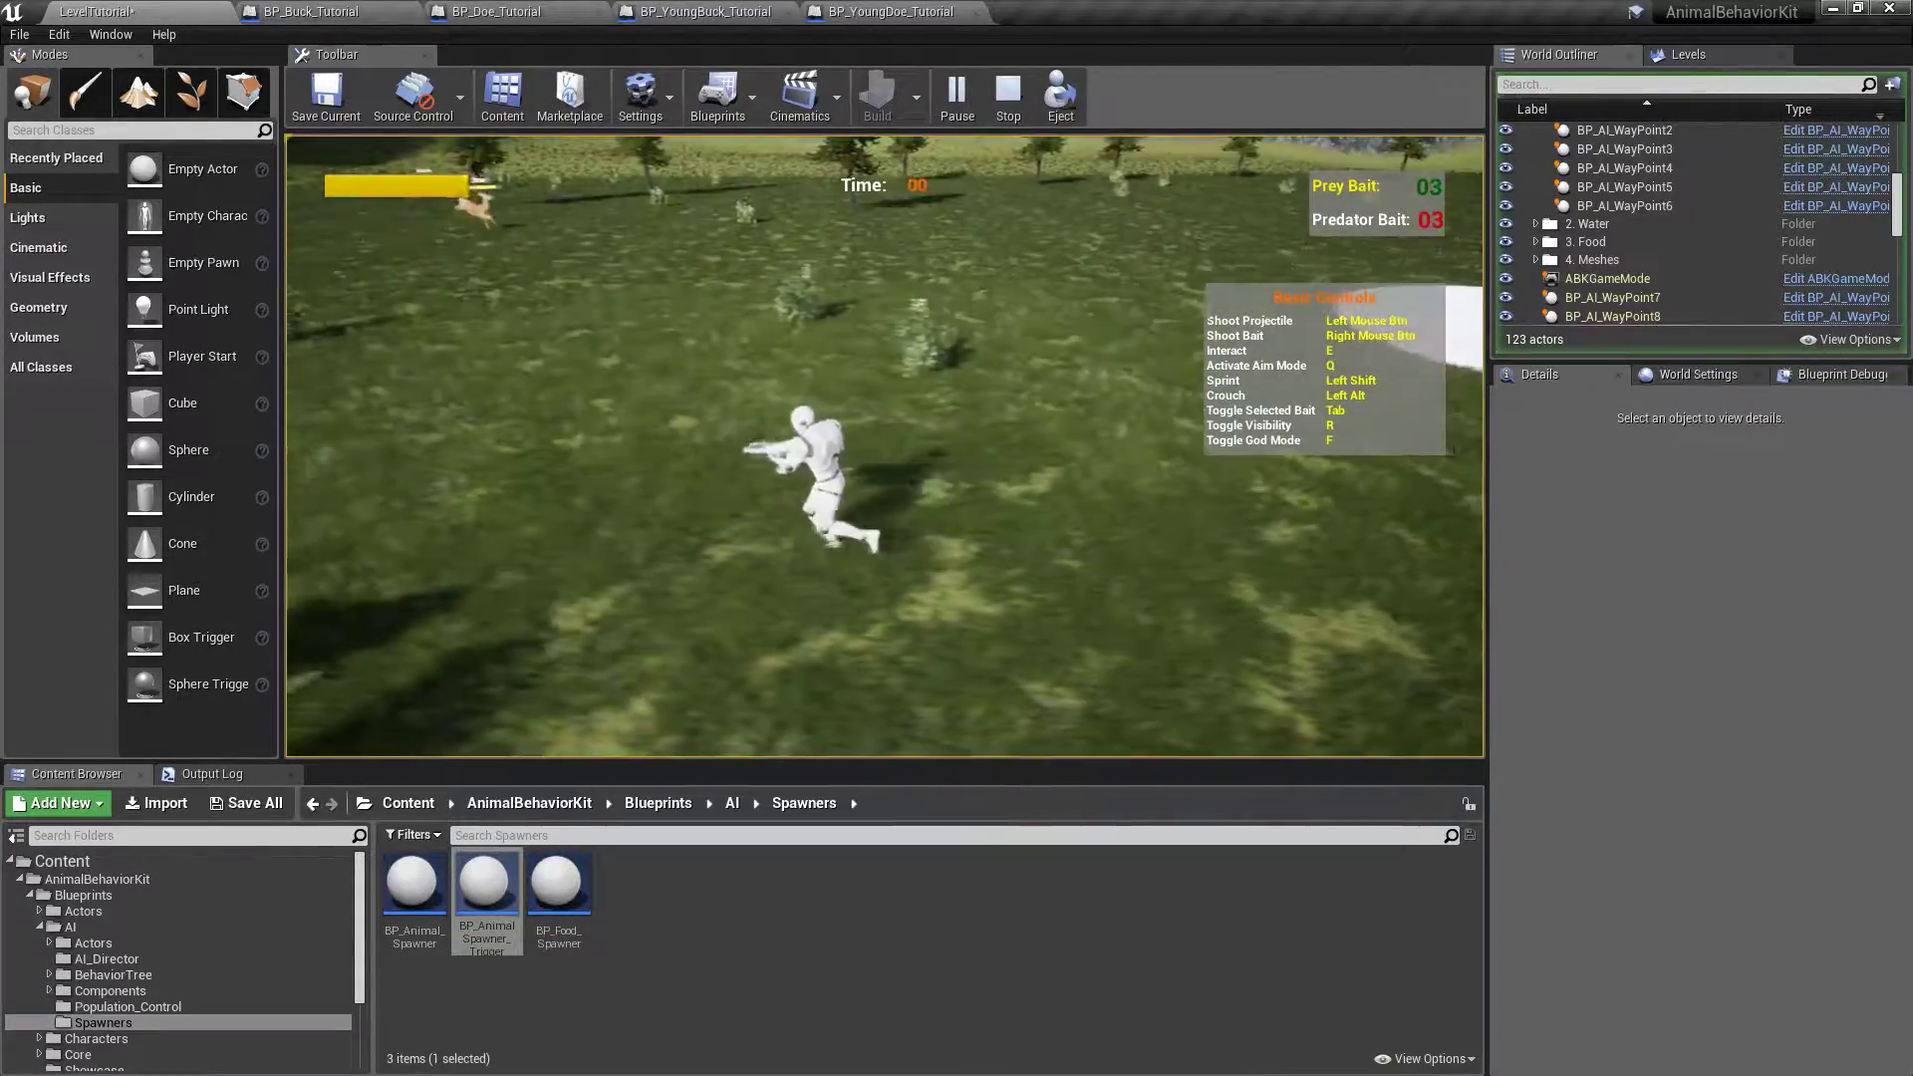
pyautogui.press('w')
pyautogui.press('d')
pyautogui.press('s')
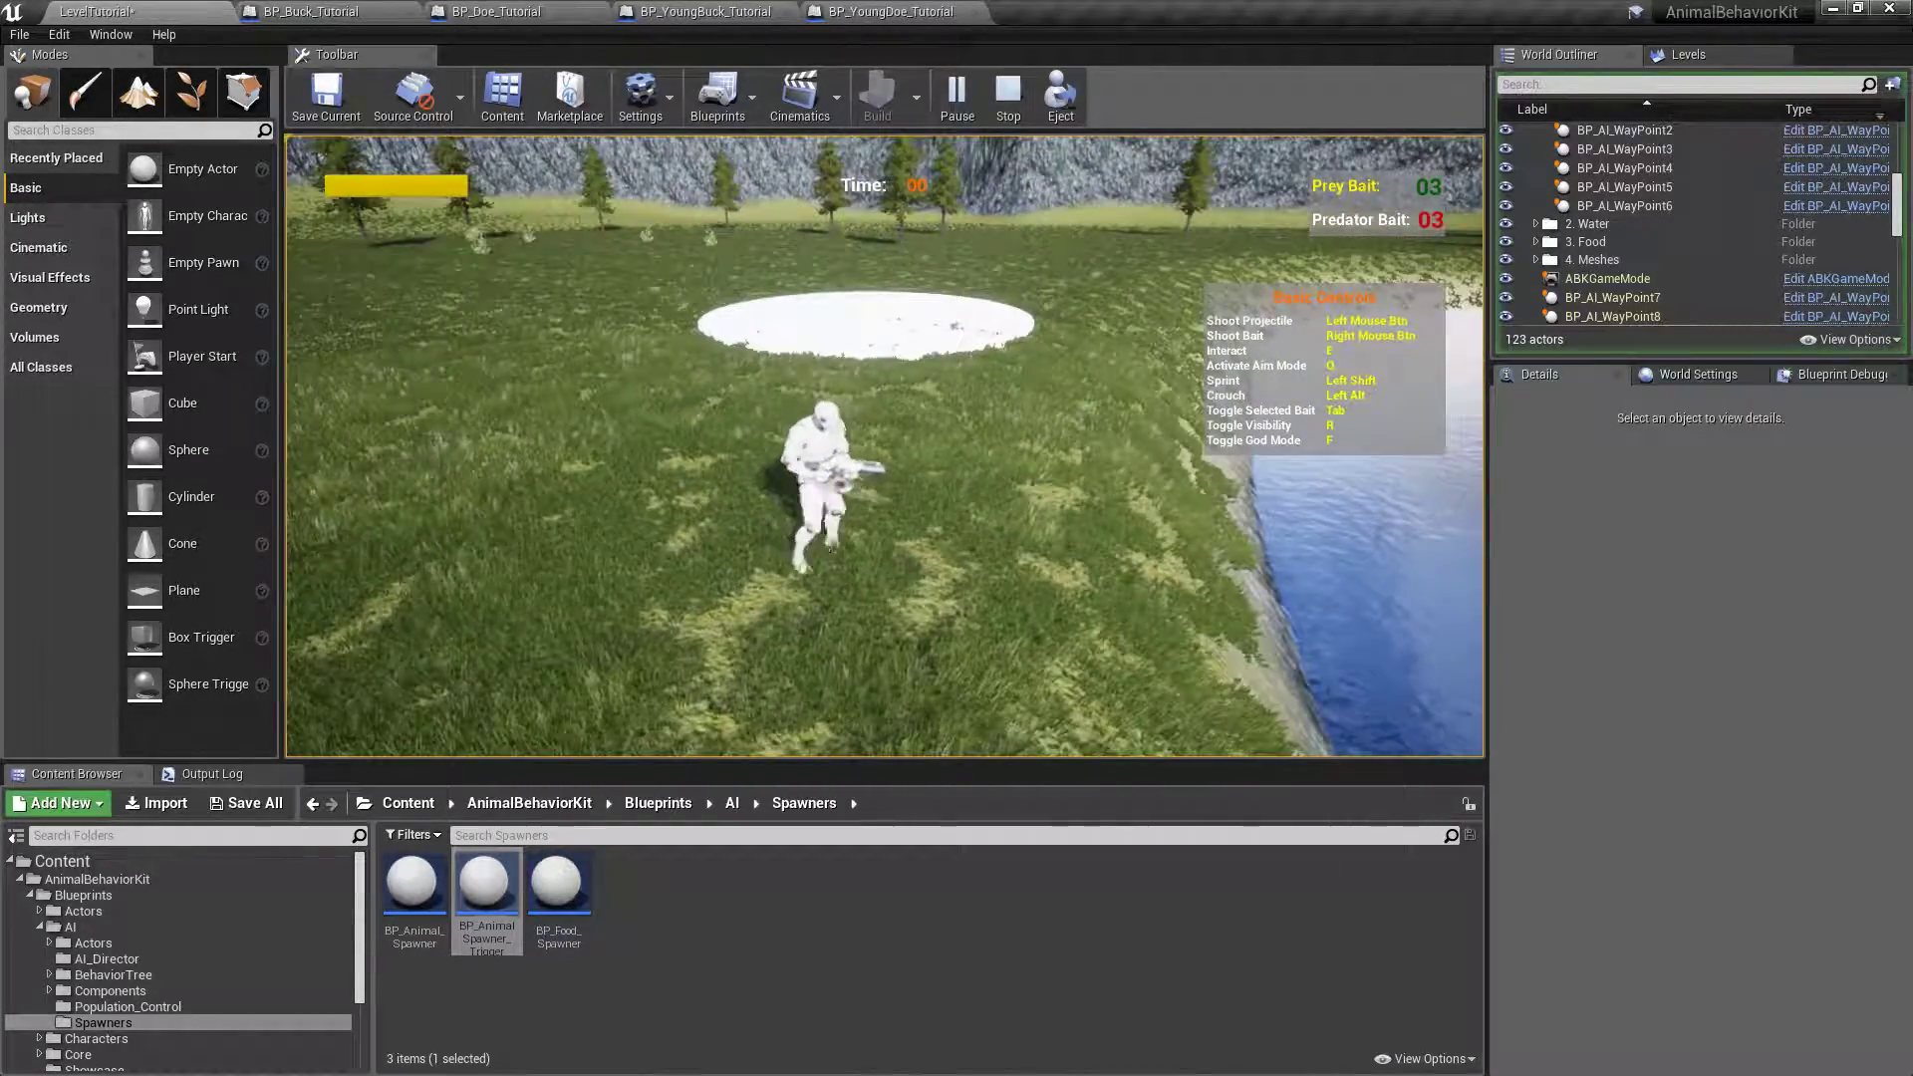
pyautogui.press('a')
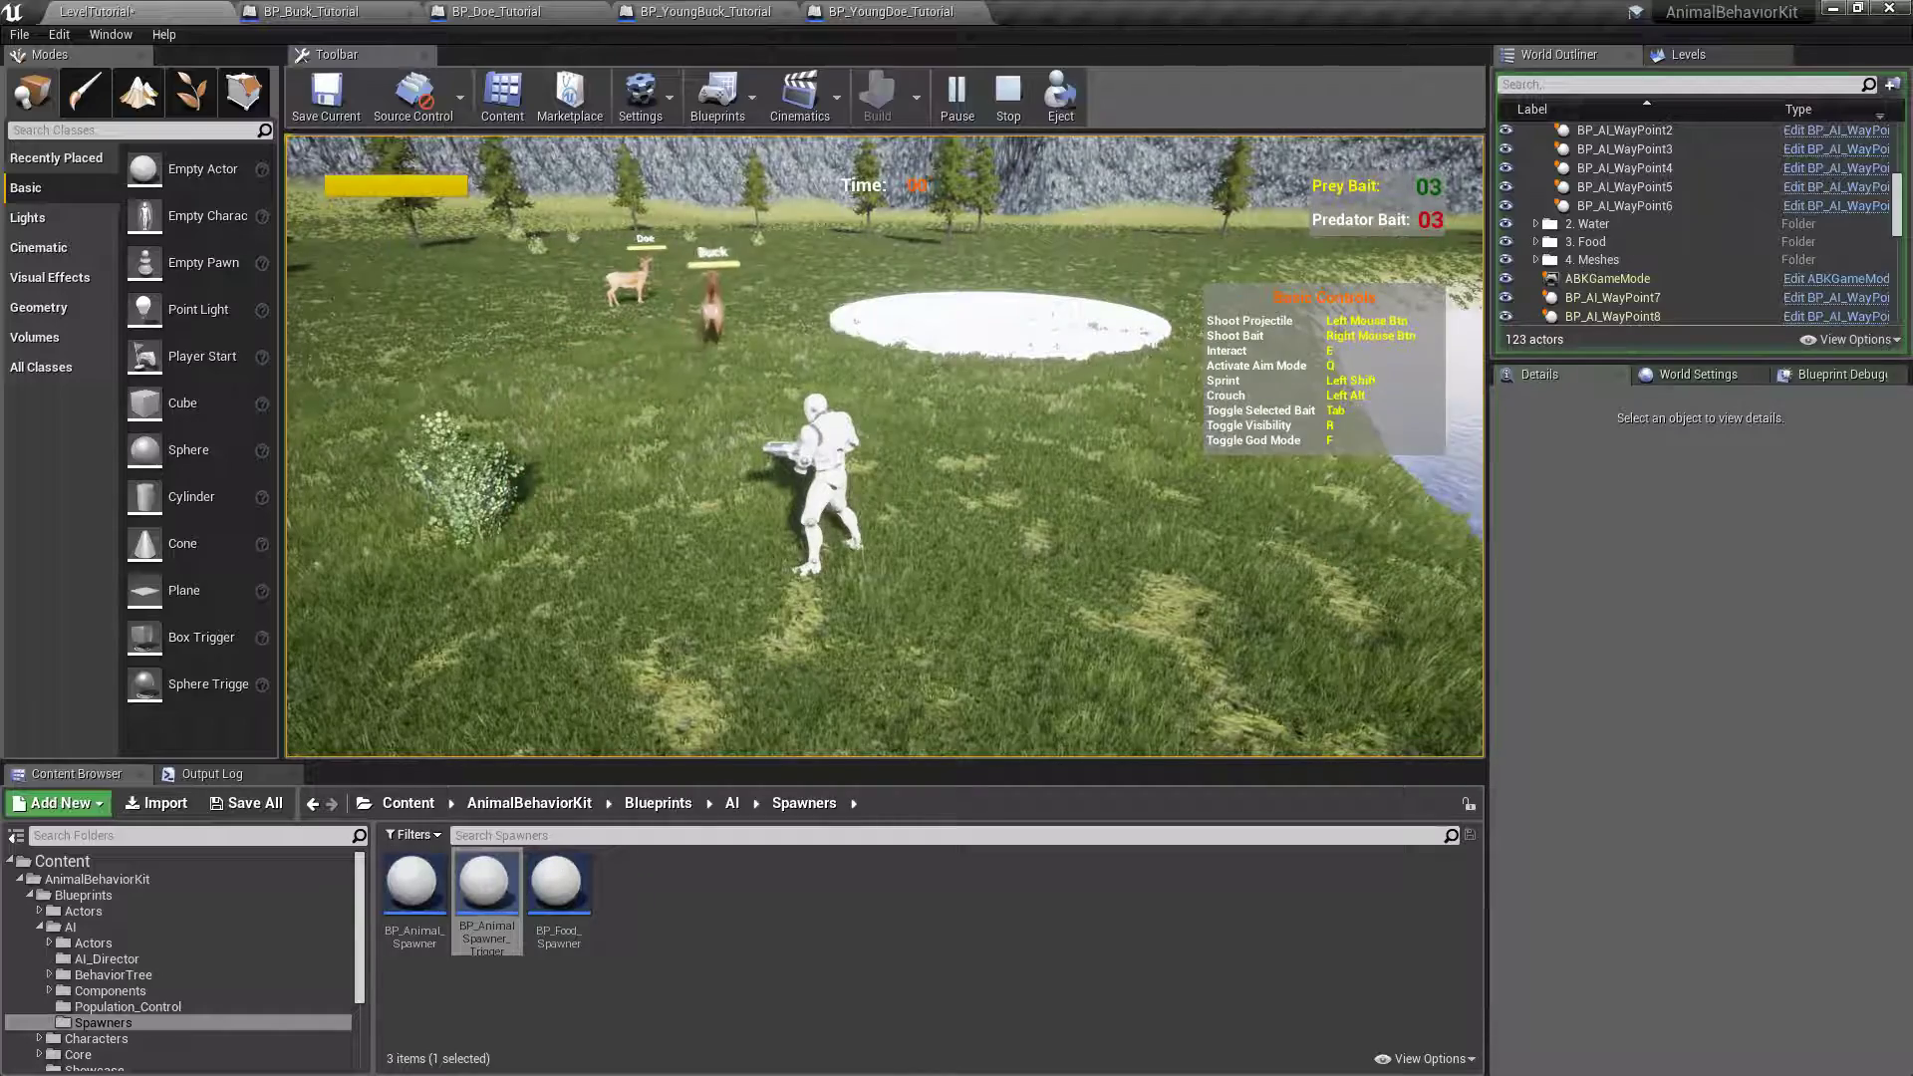
pyautogui.press('Escape')
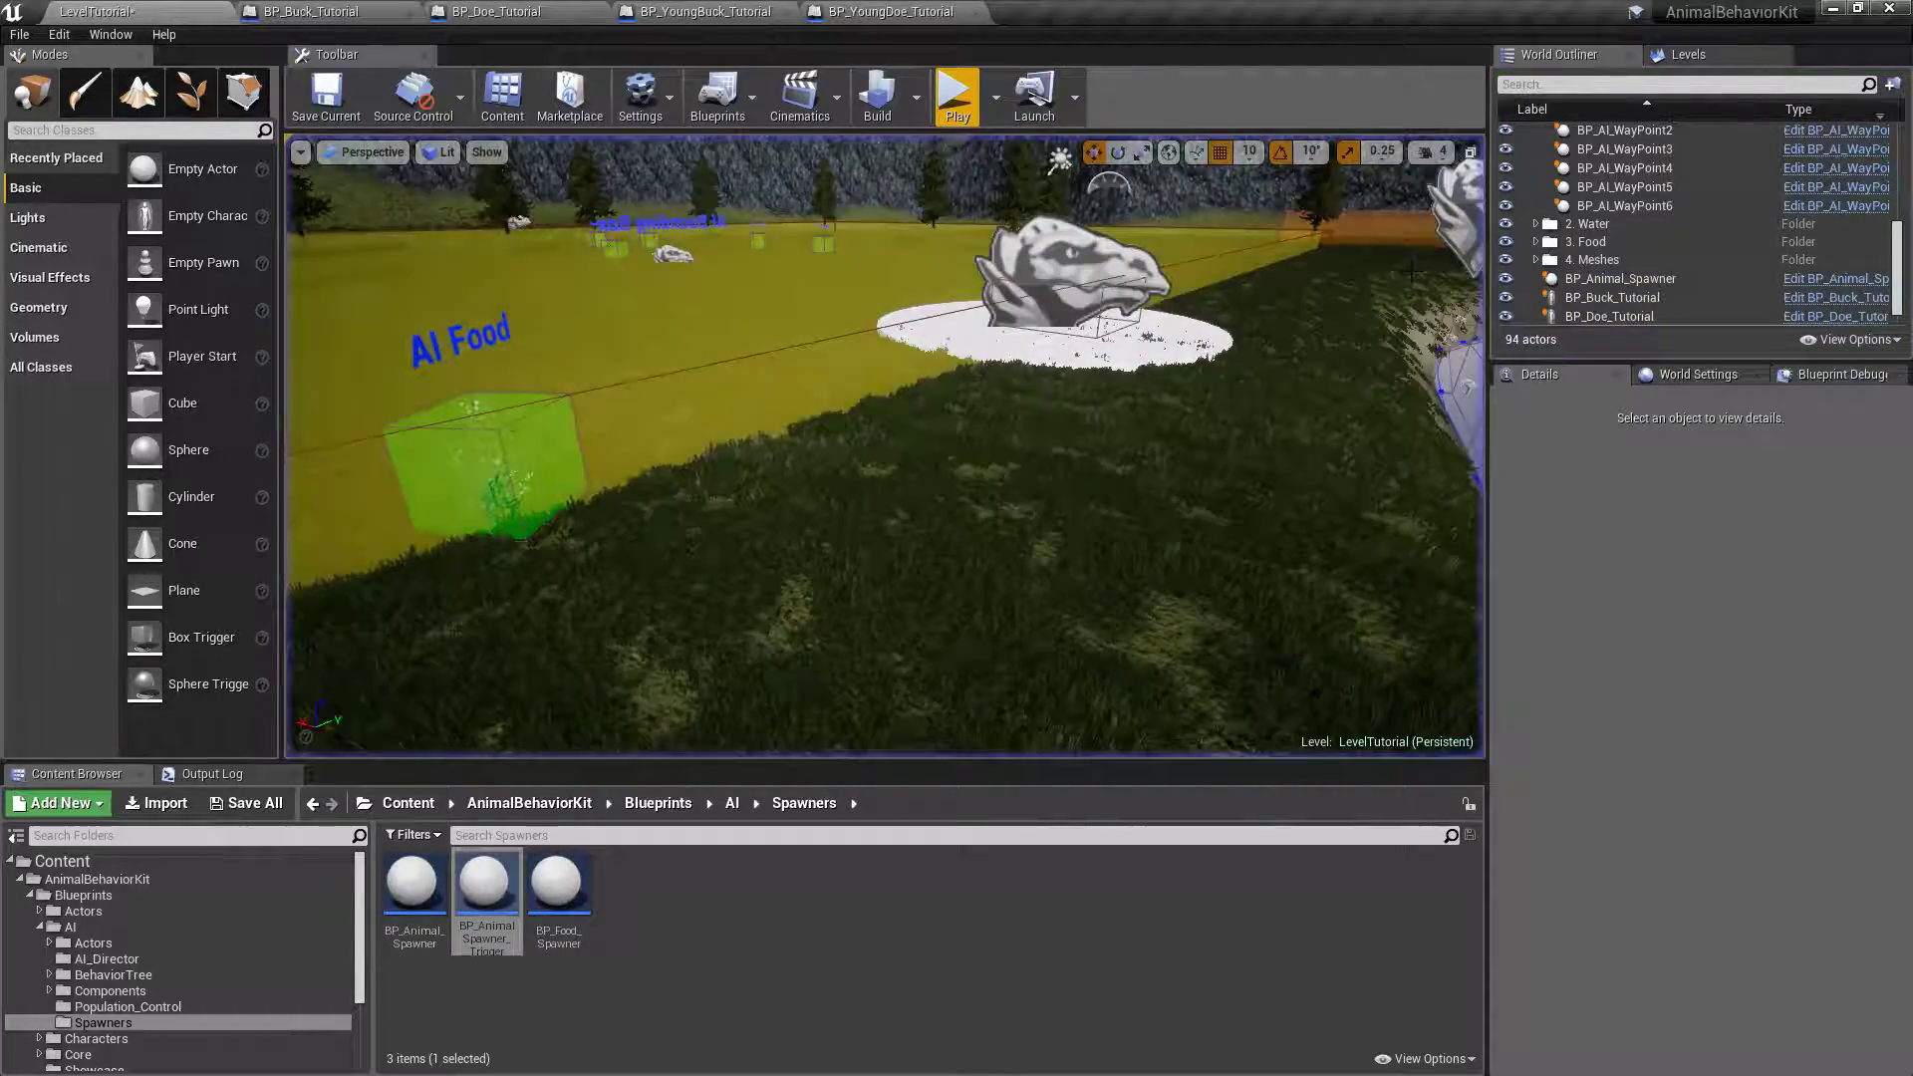
# - Set the Spawn Method of BP_Animal_Spawner to Overlap Trigger
pyautogui.click(1062, 277)
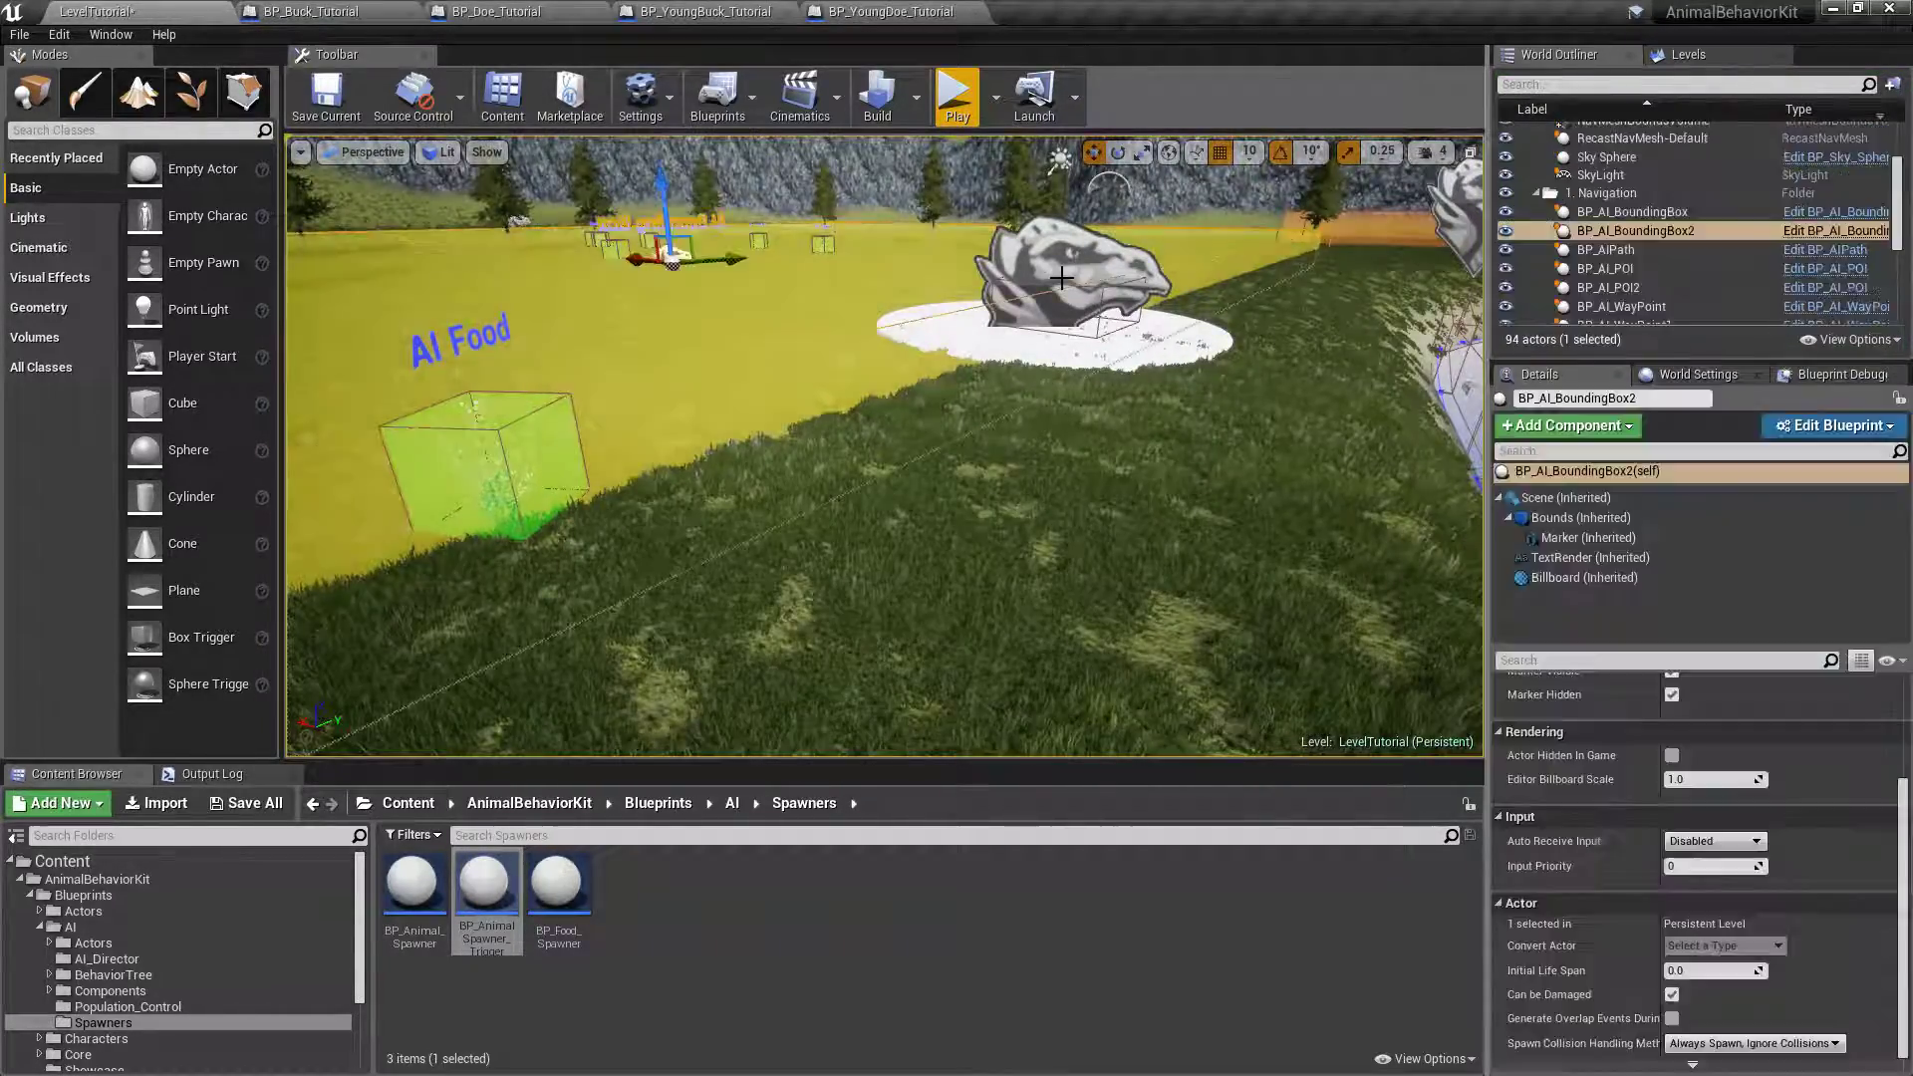
pyautogui.click(1074, 251)
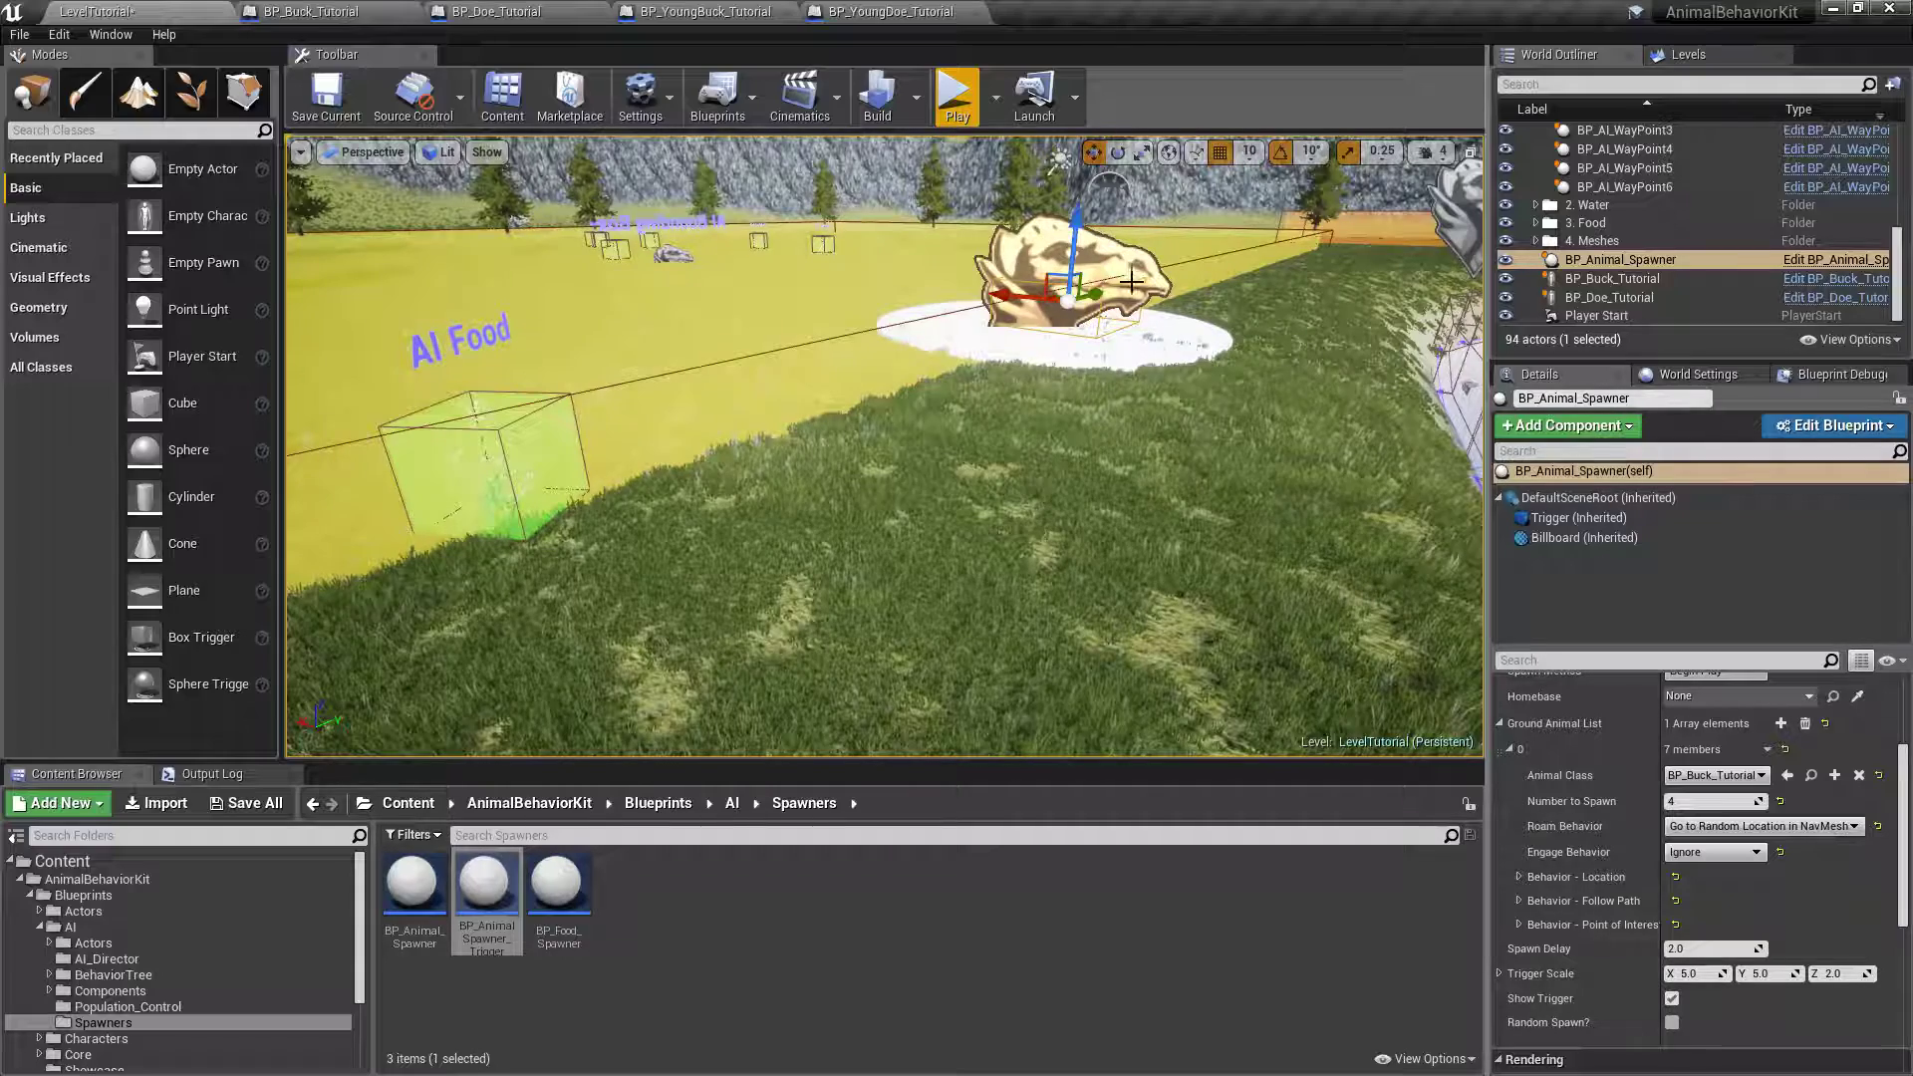
pyautogui.scroll(4, 1712, 827)
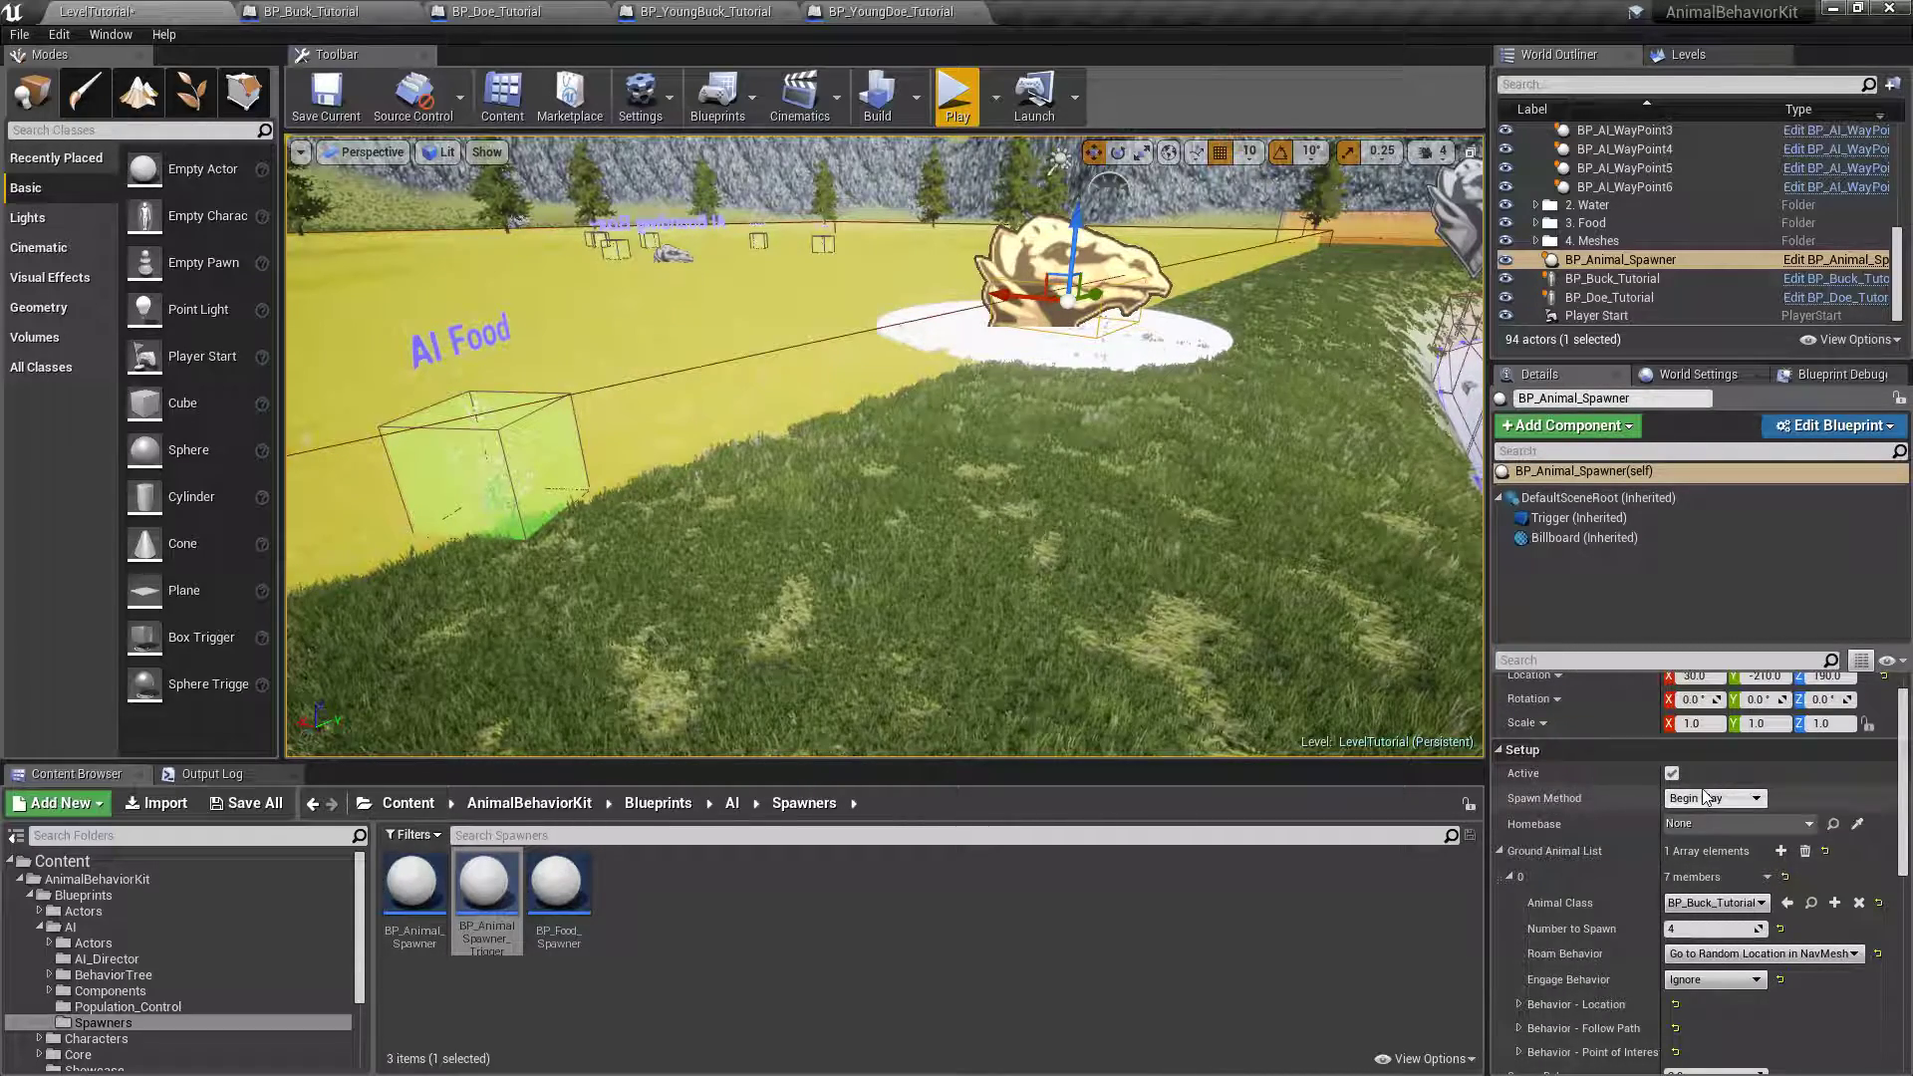
pyautogui.click(1714, 828)
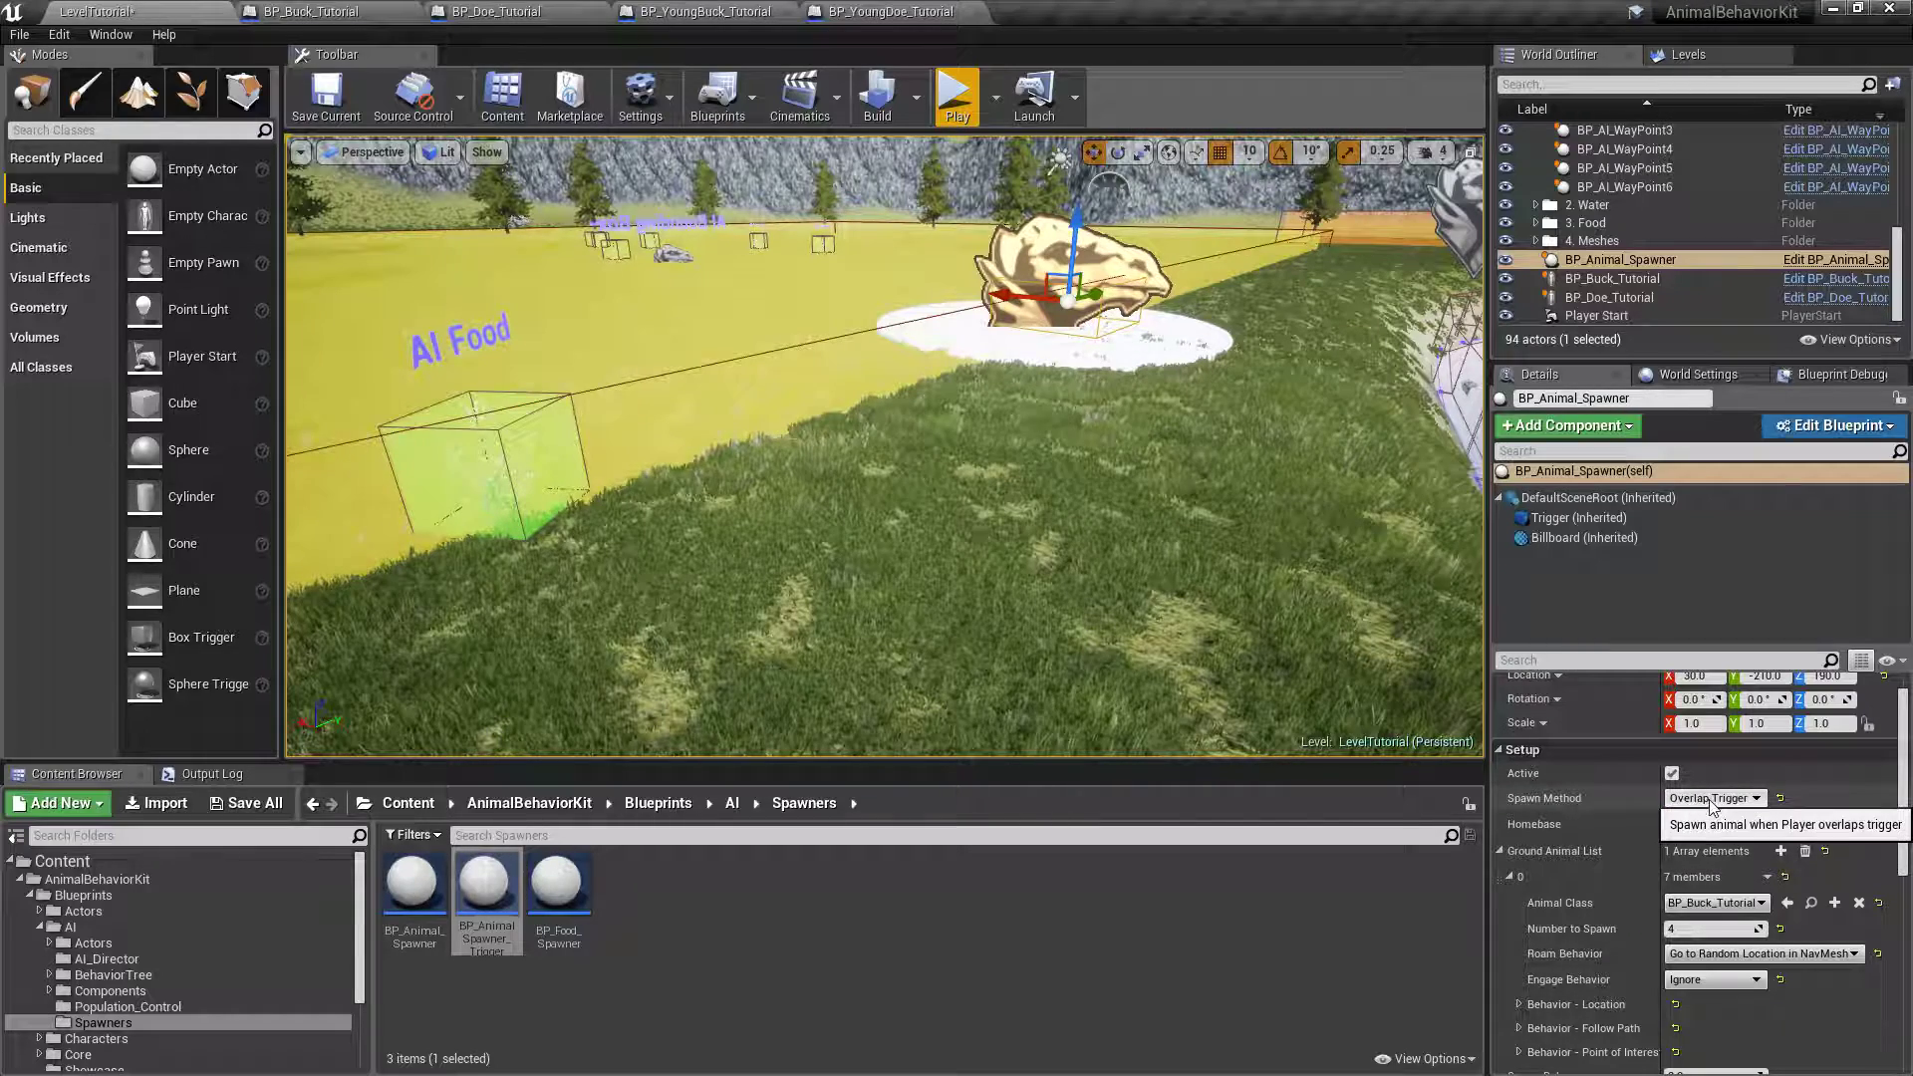
pyautogui.scroll(1, 1598, 821)
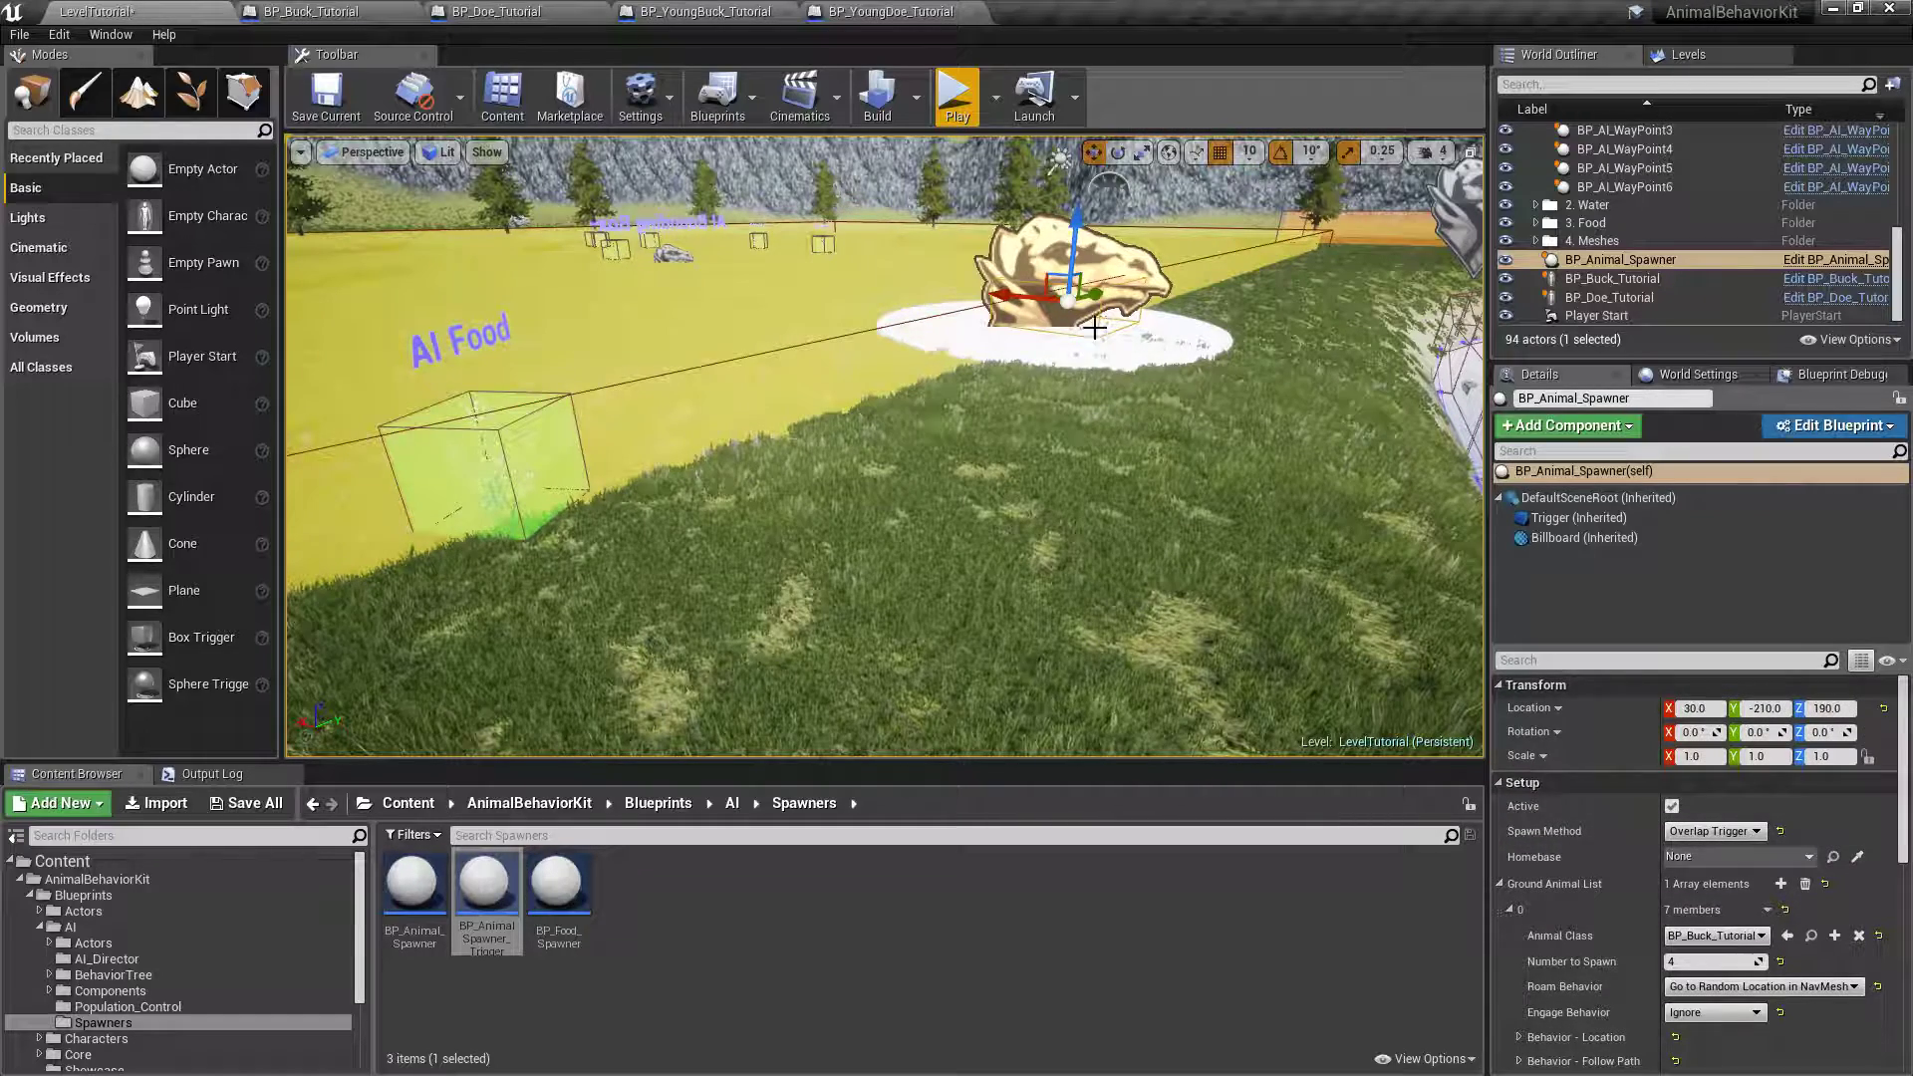
# - Examine the spawner's Trigger component transform and the Trigger Scale setting of BP_Animal_Spawner
pyautogui.click(1562, 519)
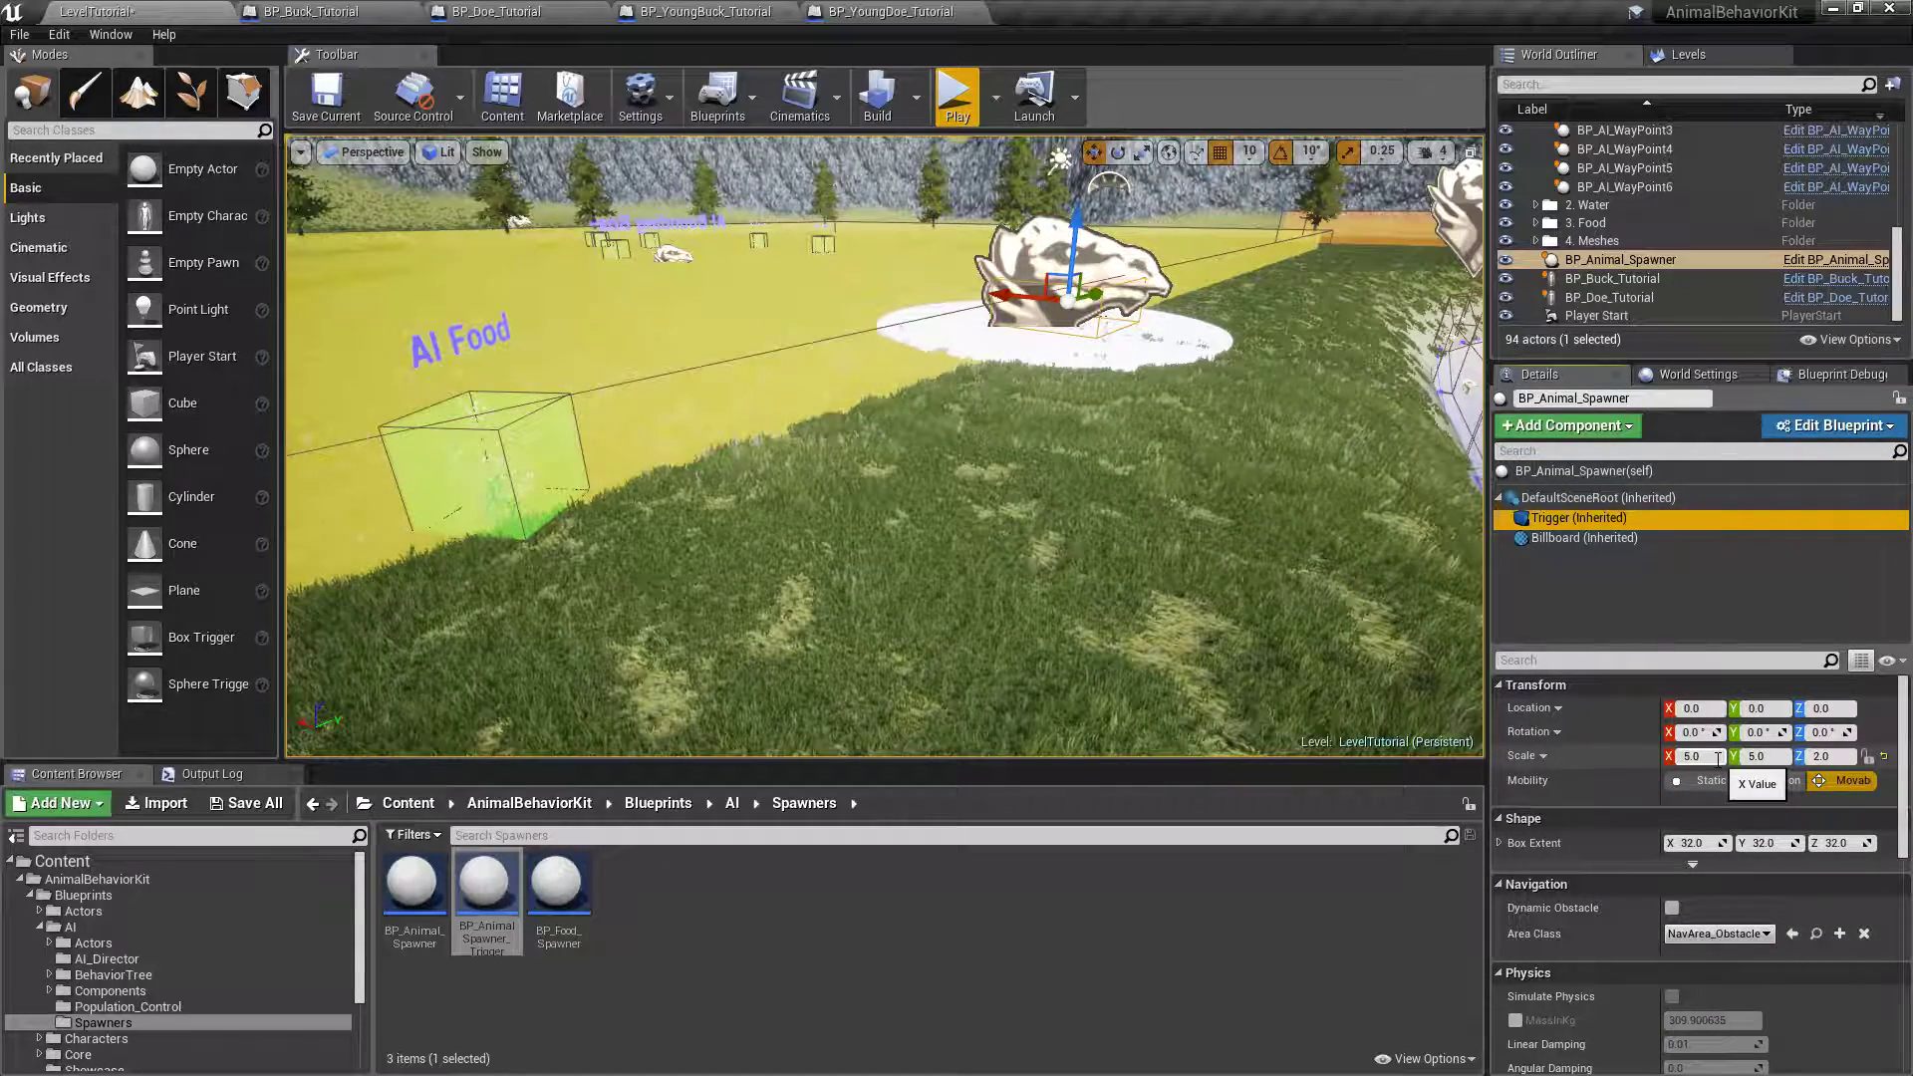
pyautogui.click(1561, 469)
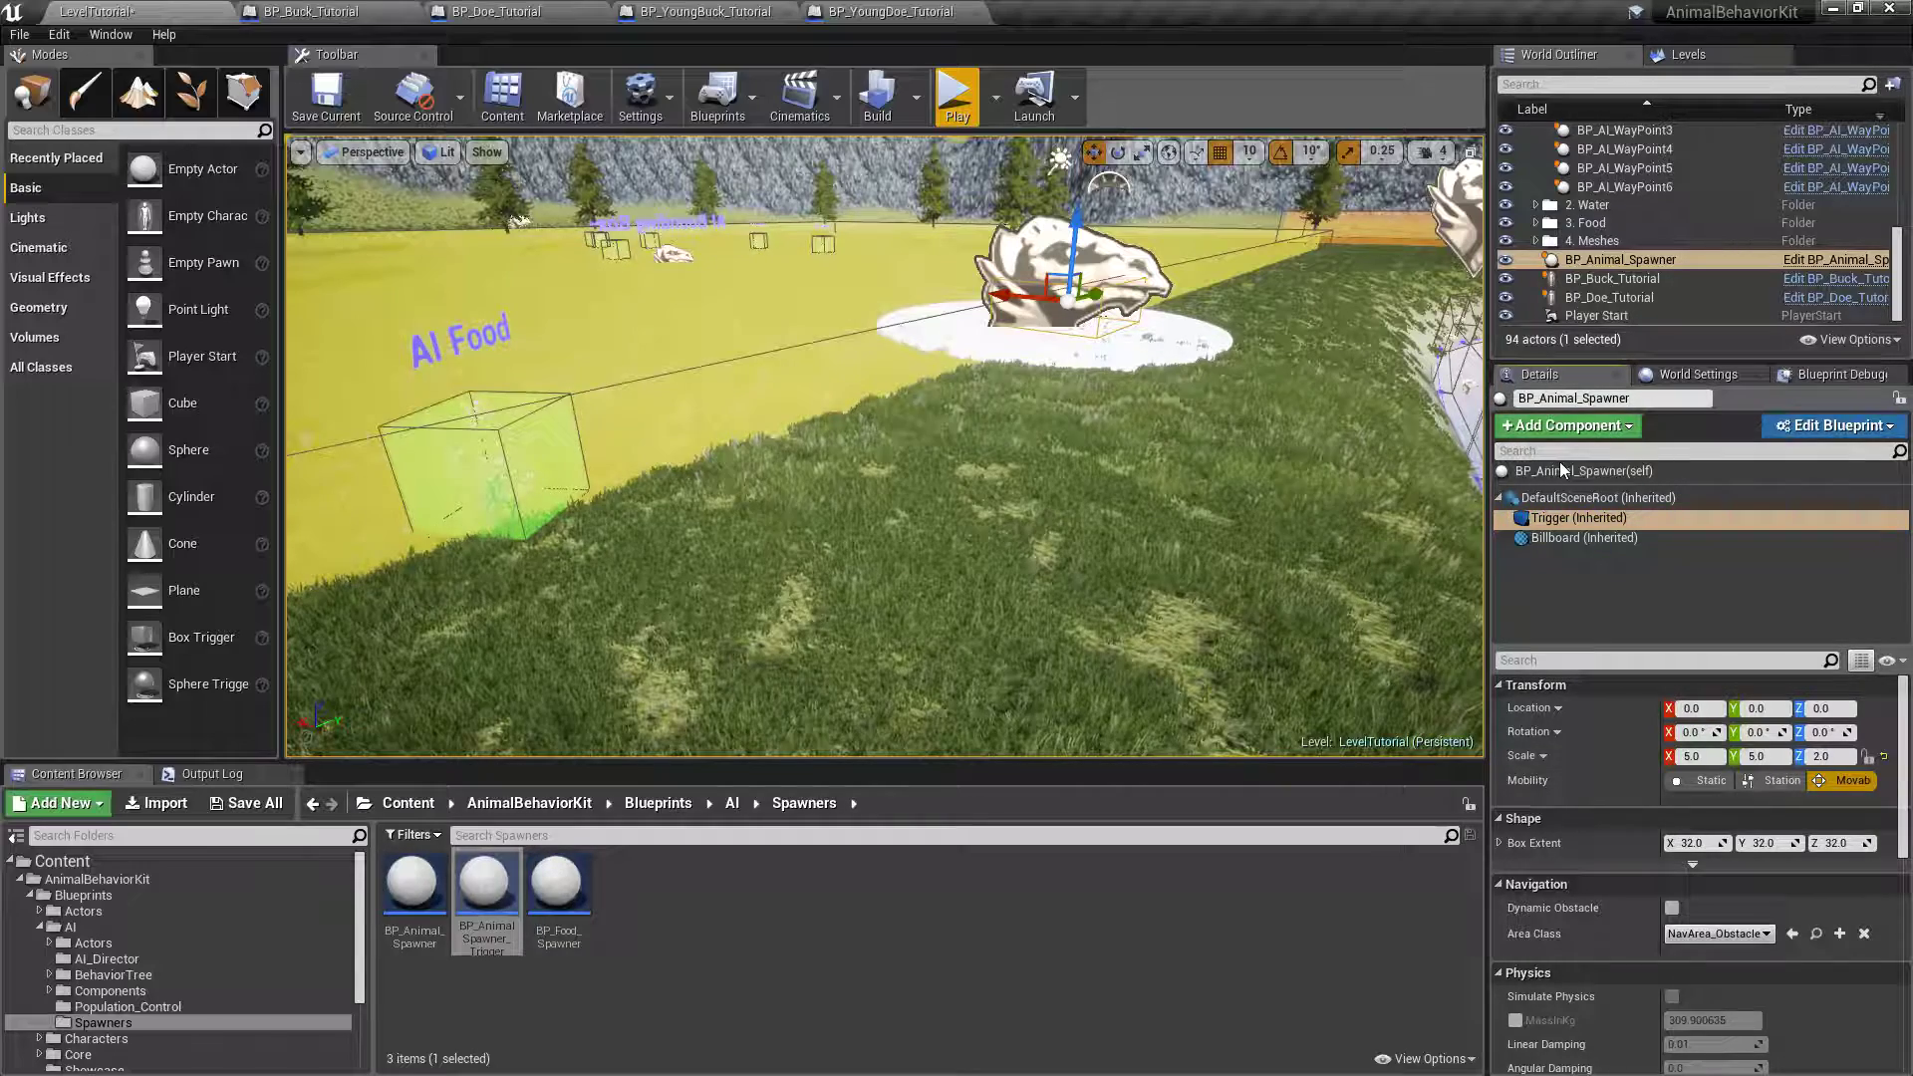
pyautogui.scroll(-4, 1498, 846)
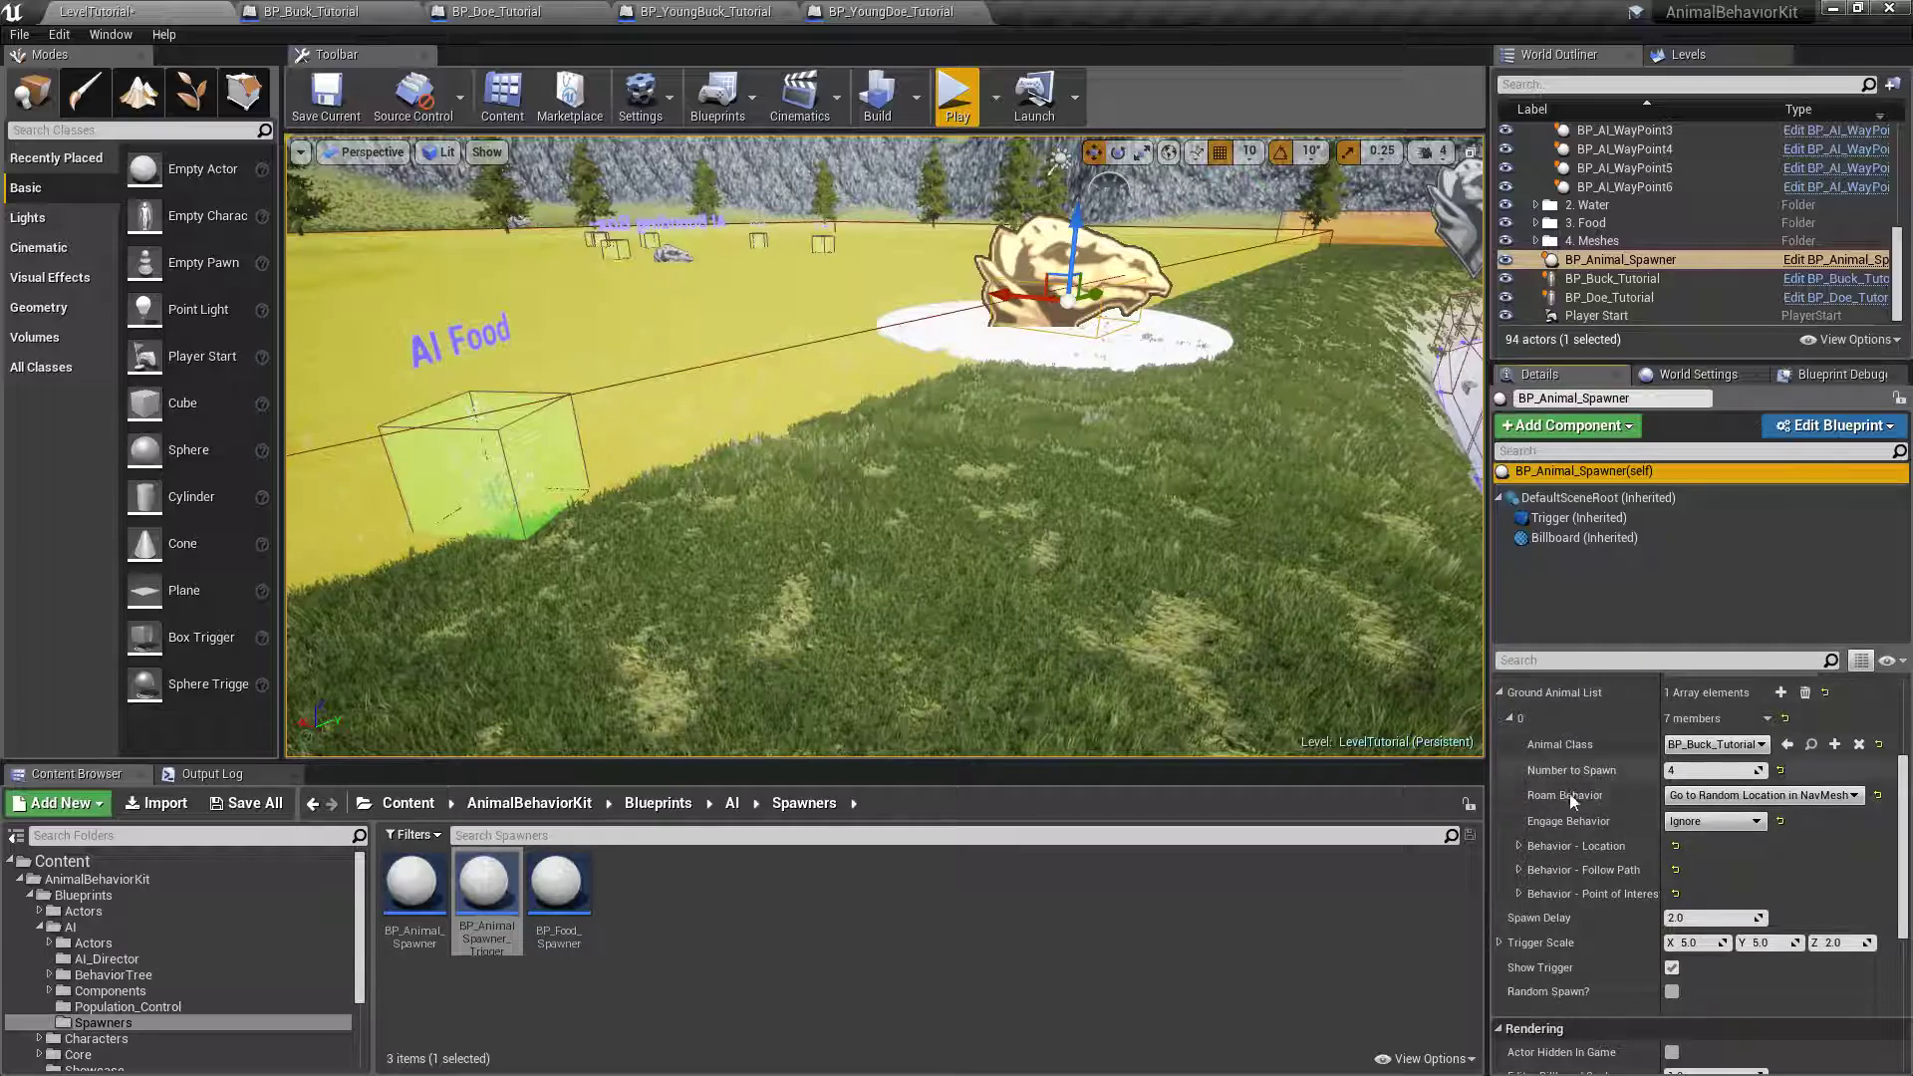
pyautogui.scroll(-2, 1576, 807)
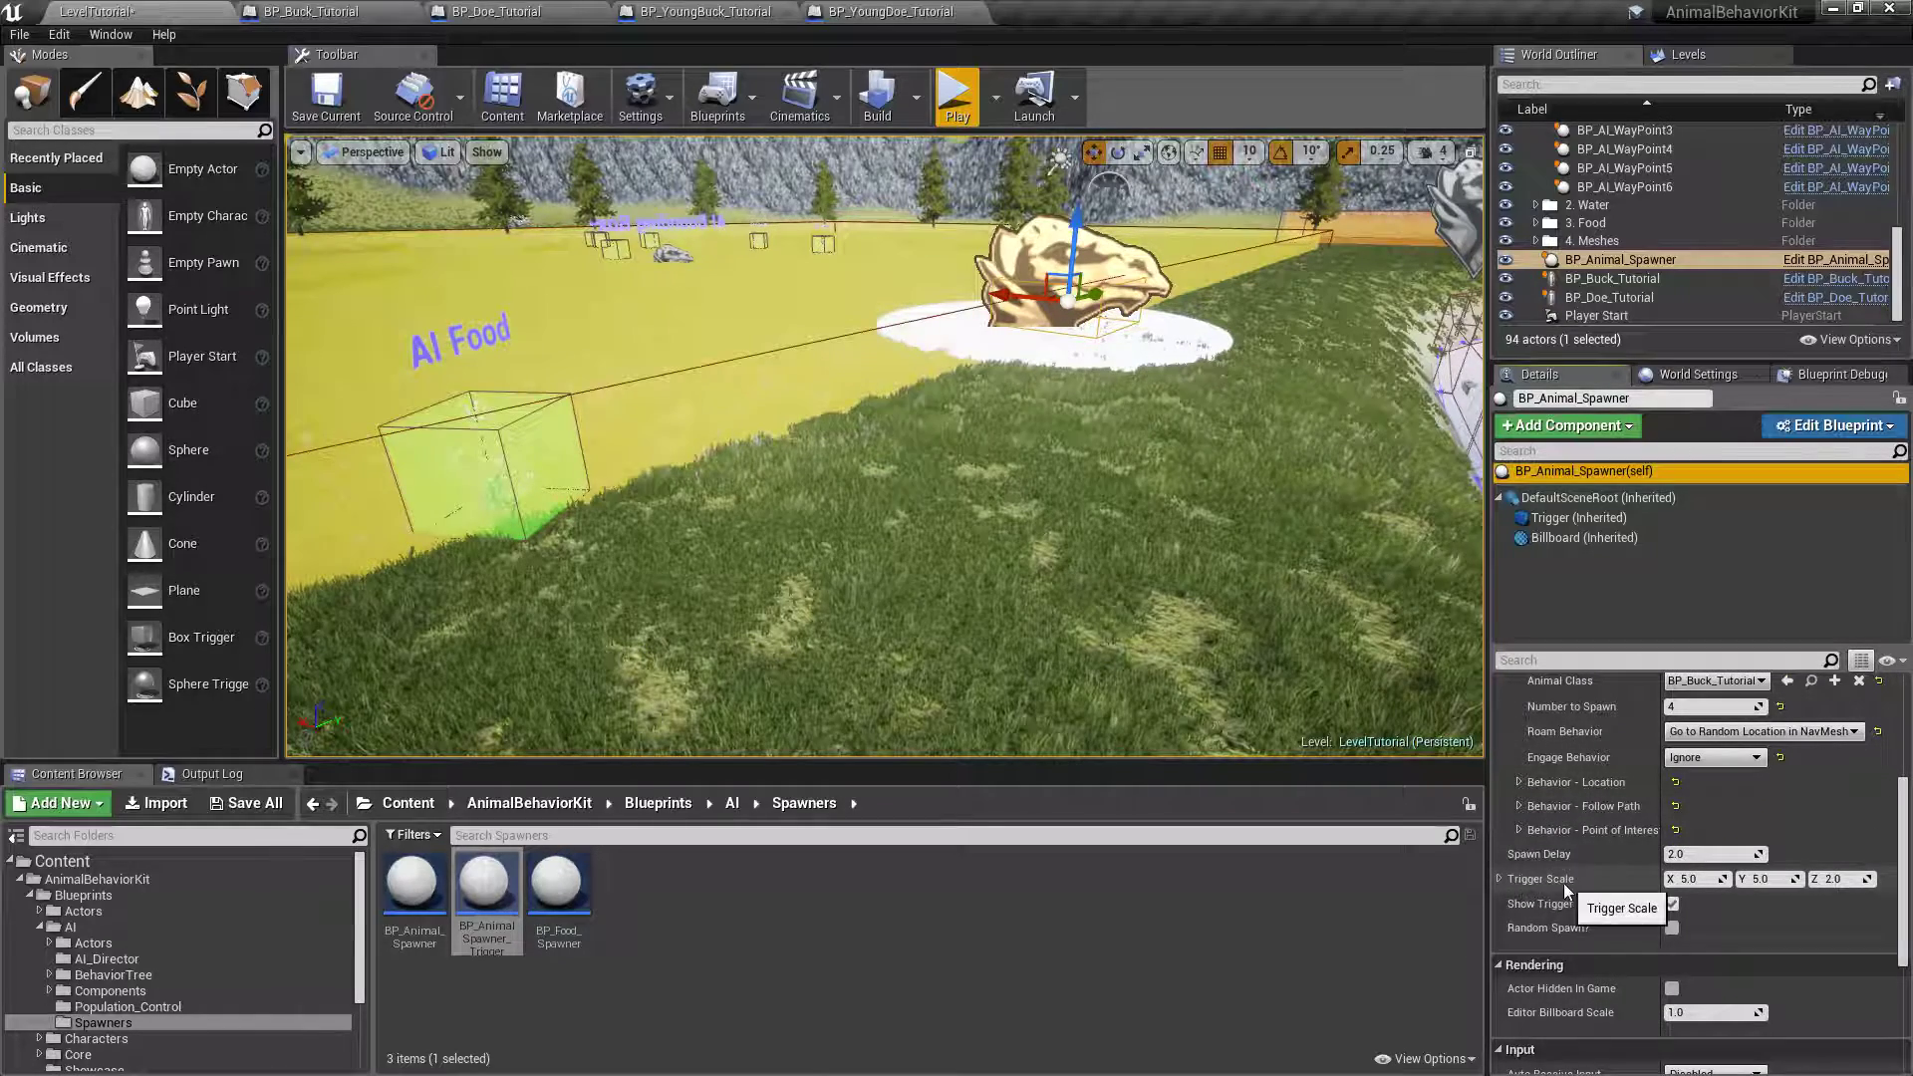
# - Set the Trigger Scale of BP_Animal_Spawner to 15.0 in X and Y and save the LevelTutorial map
pyautogui.click(1694, 879)
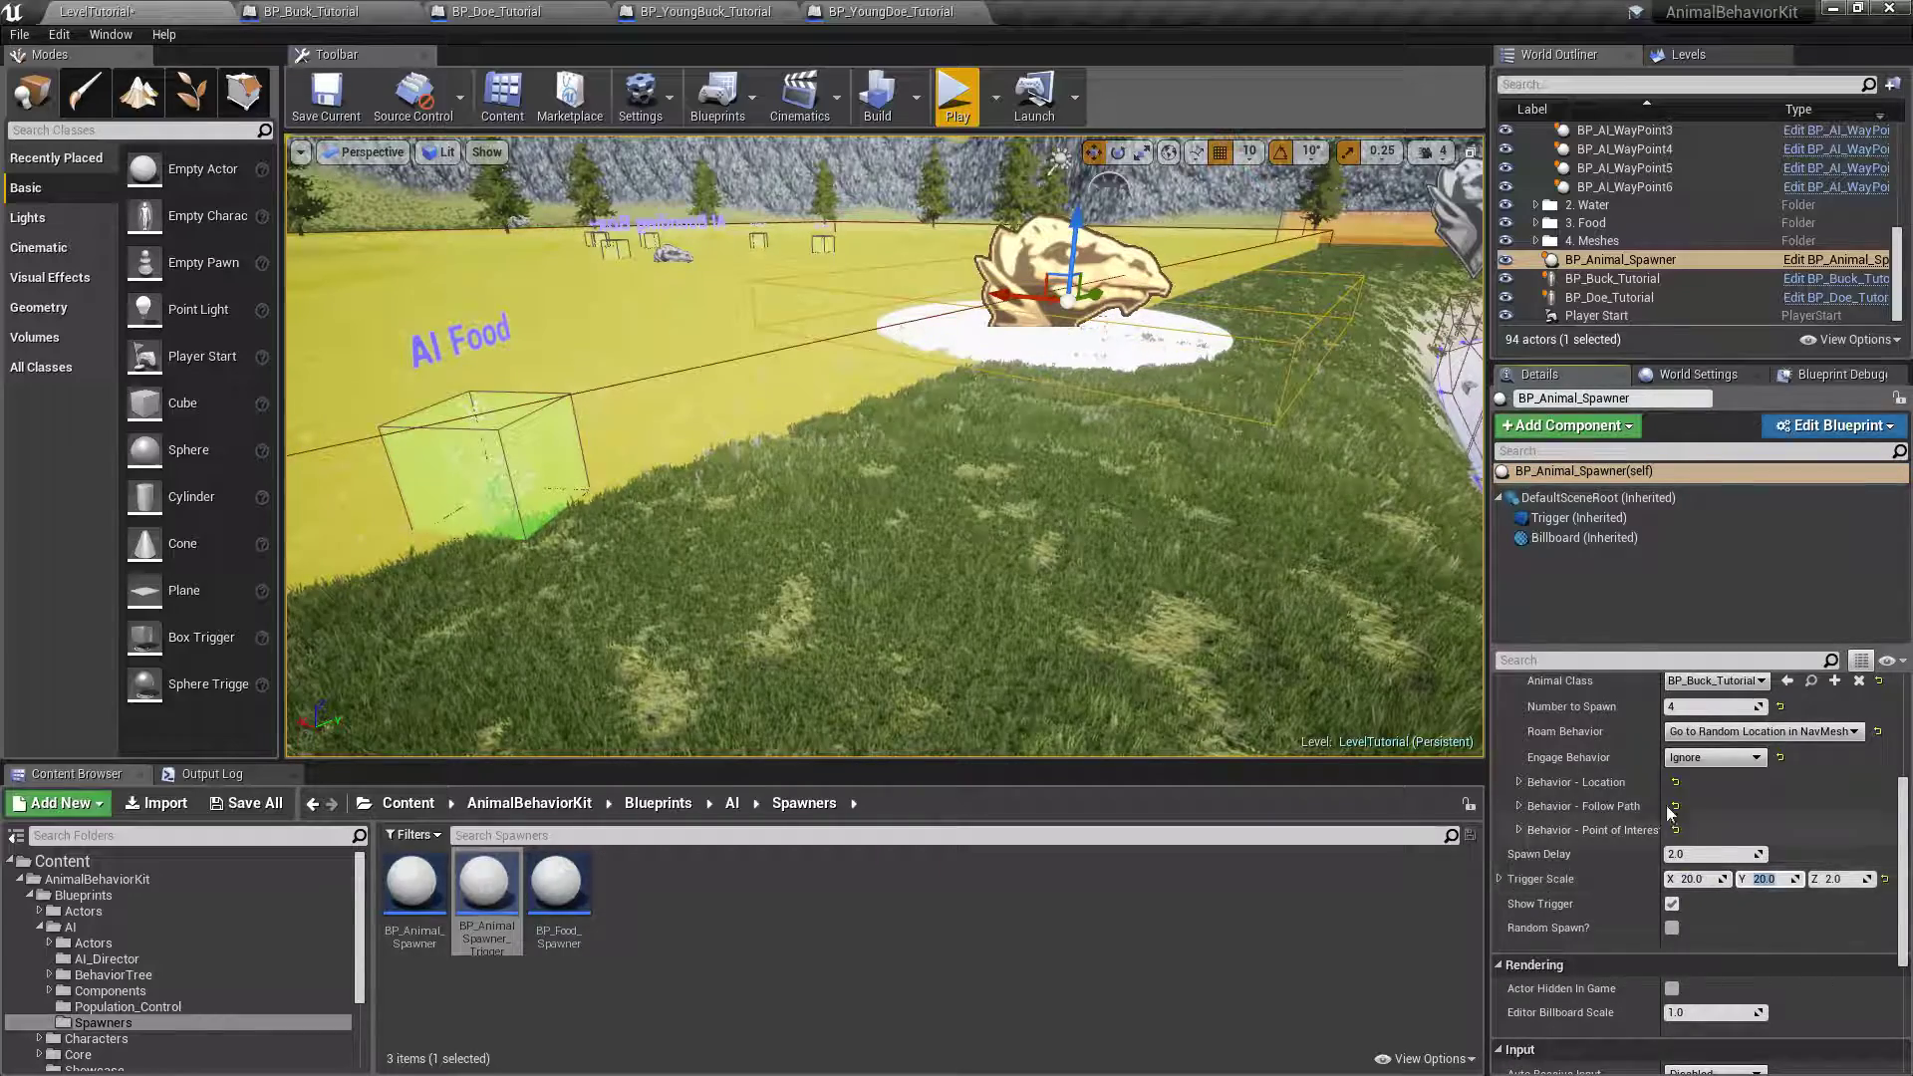
pyautogui.moveTo(1295, 428); pyautogui.dragTo(1405, 478, button='right')
pyautogui.press('w')
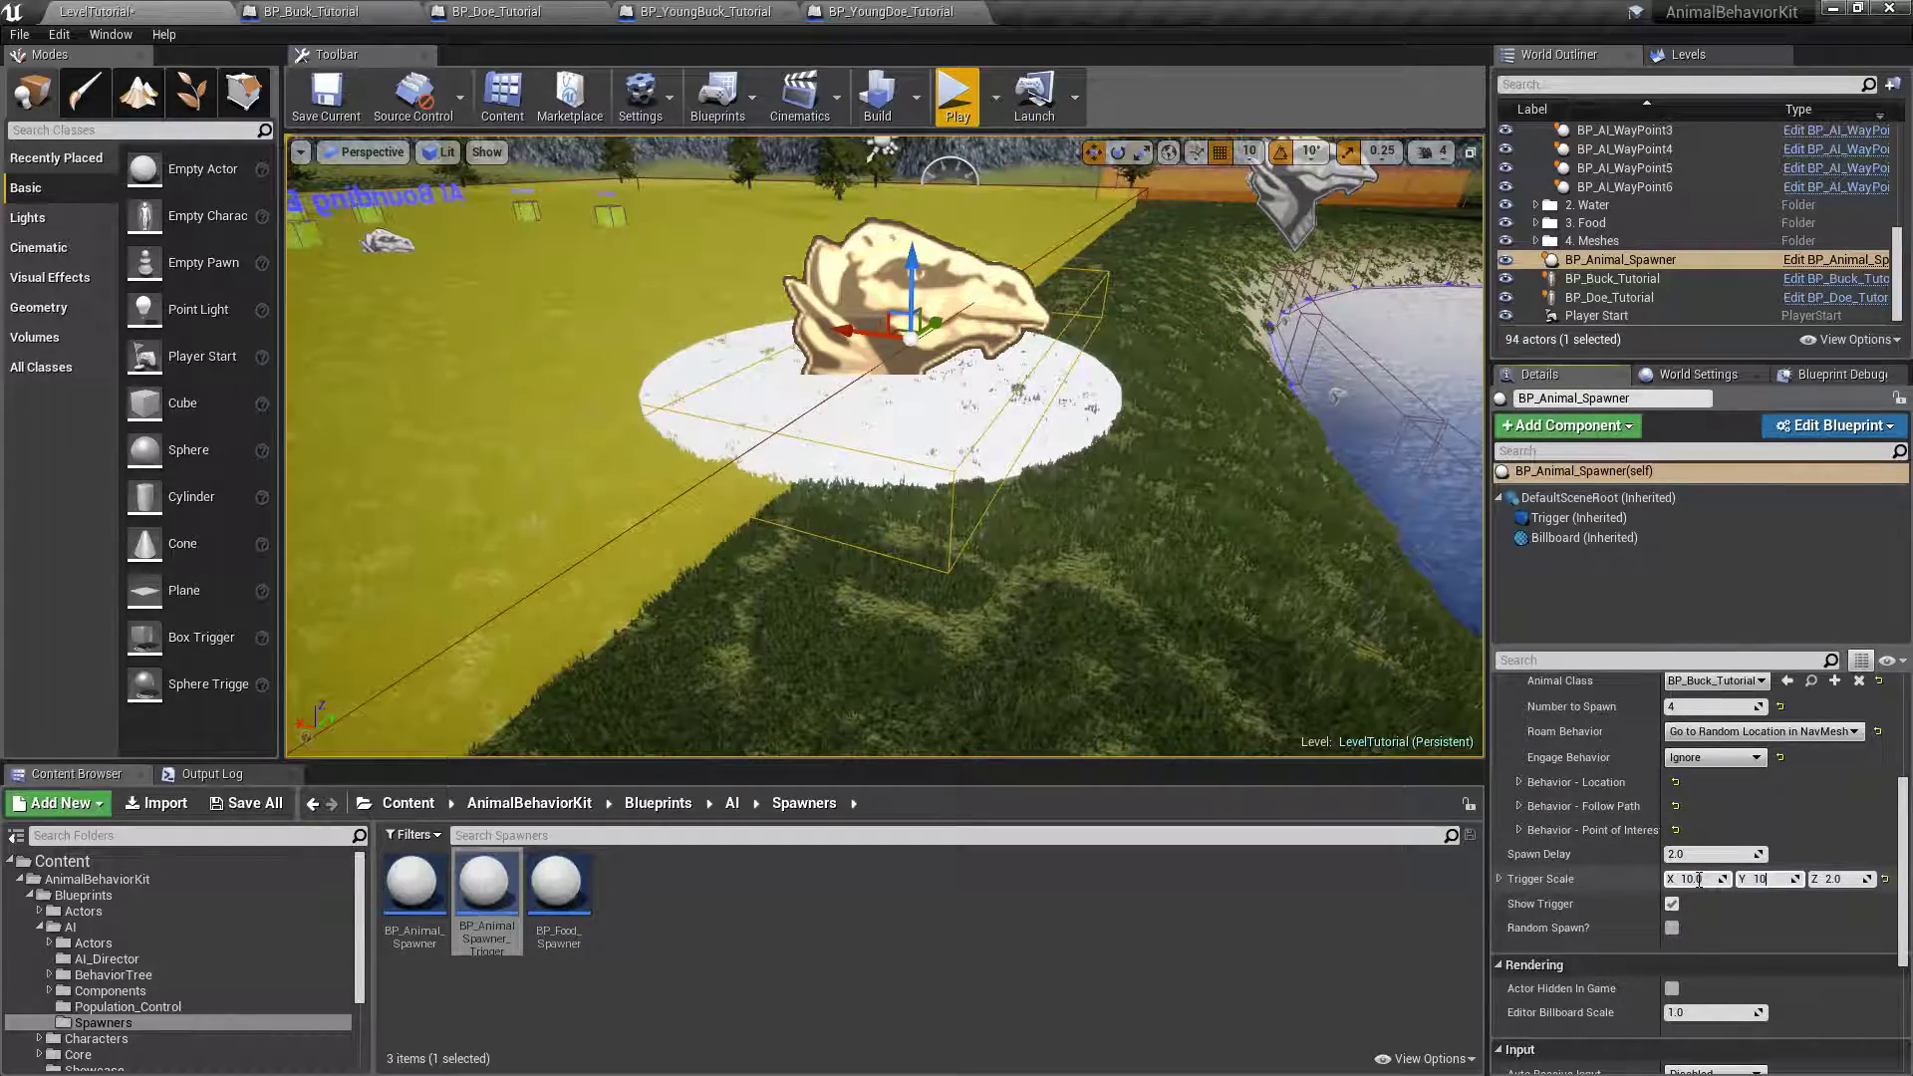
pyautogui.moveTo(1231, 407); pyautogui.dragTo(1136, 408, button='right')
pyautogui.press('d')
pyautogui.press('s')
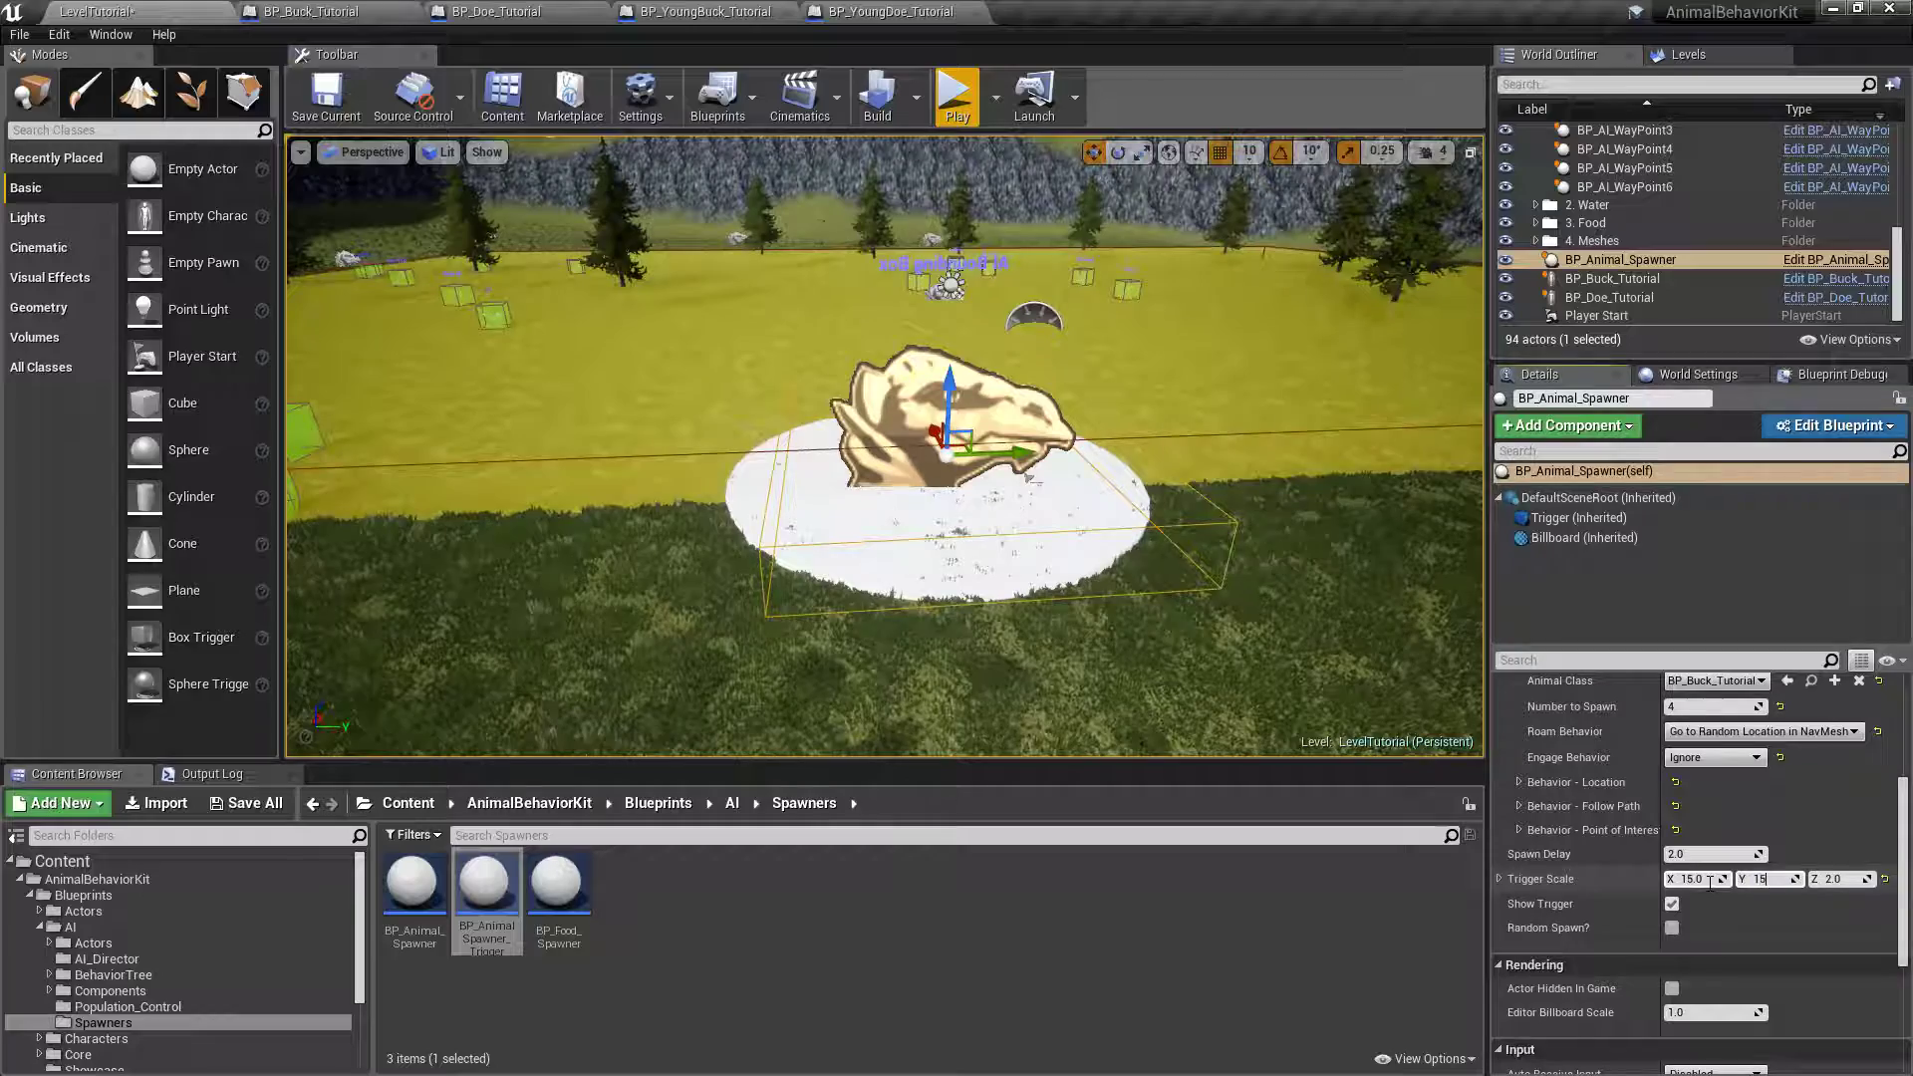
pyautogui.moveTo(1195, 558); pyautogui.dragTo(1385, 607, button='right')
pyautogui.press('s')
pyautogui.moveTo(1295, 409); pyautogui.dragTo(1053, 365, button='right')
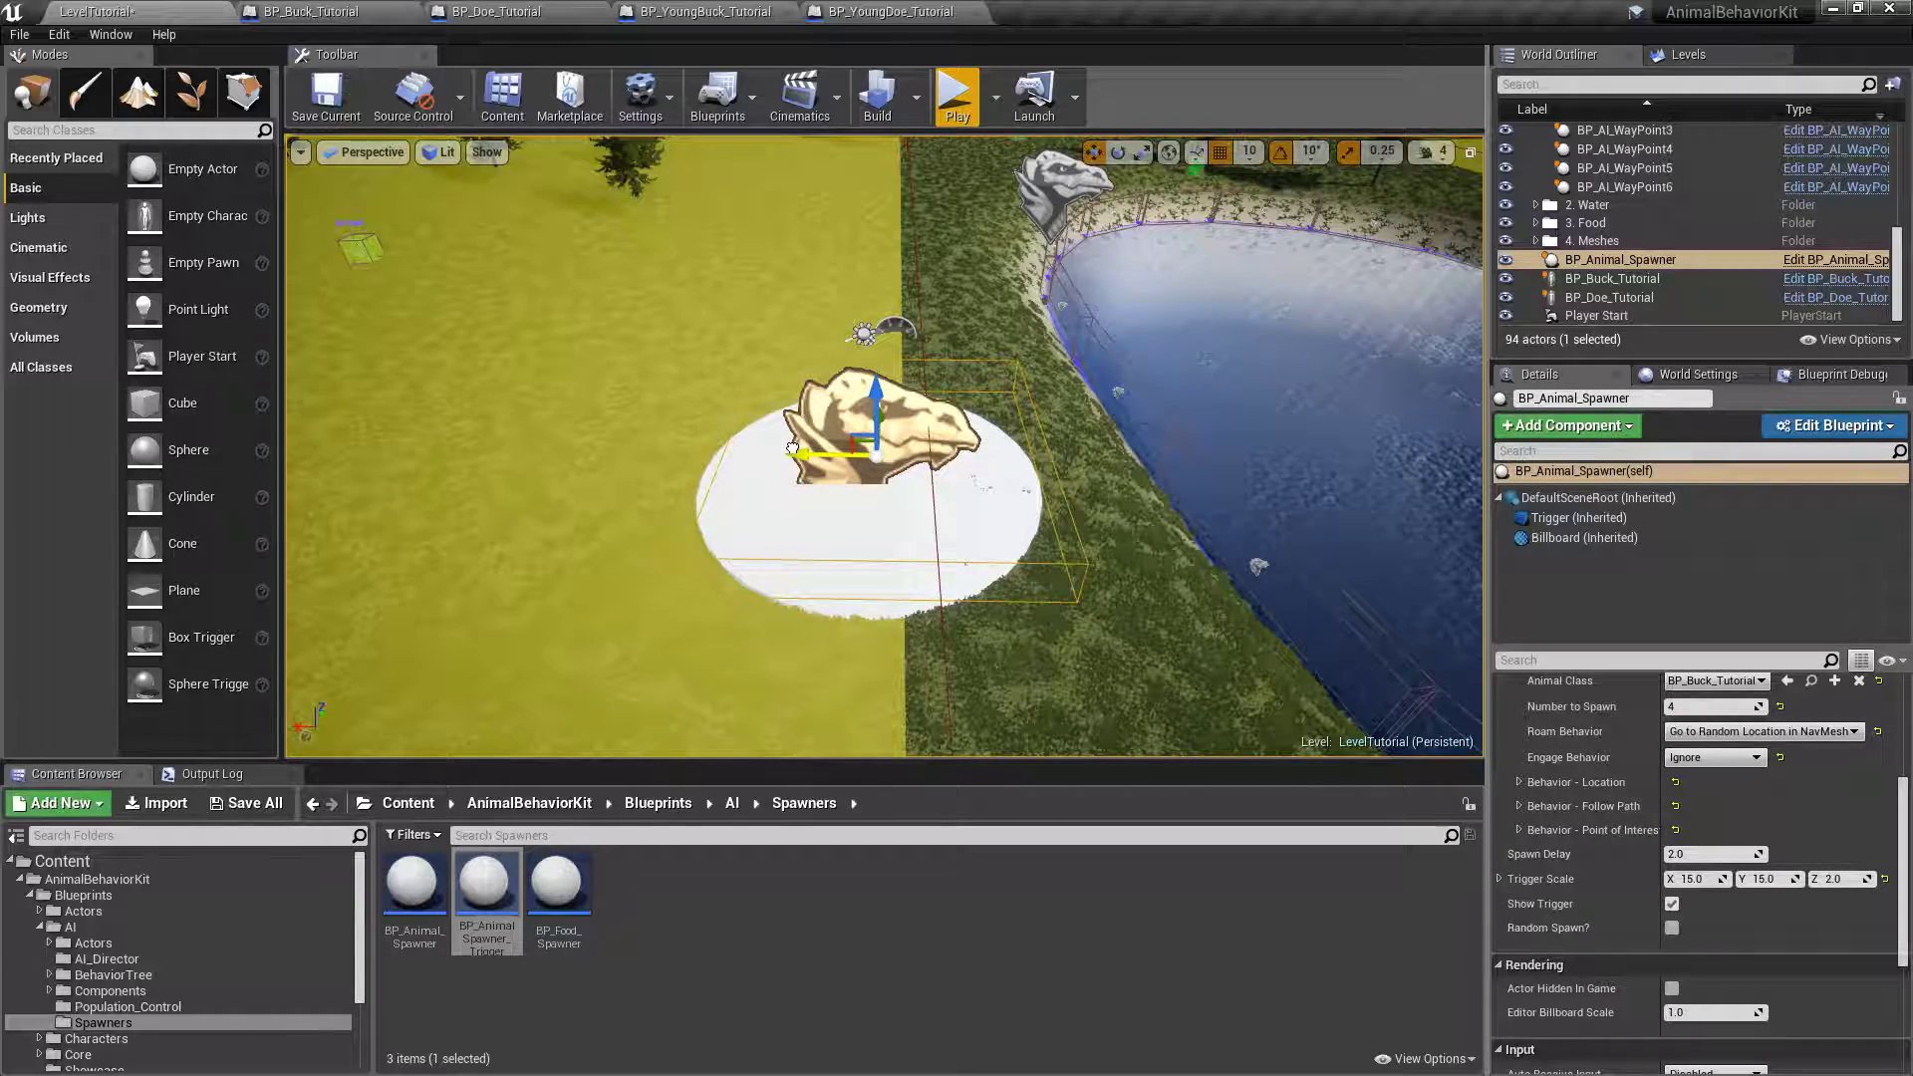
pyautogui.moveTo(786, 448); pyautogui.dragTo(1054, 402, button='right')
pyautogui.press('d')
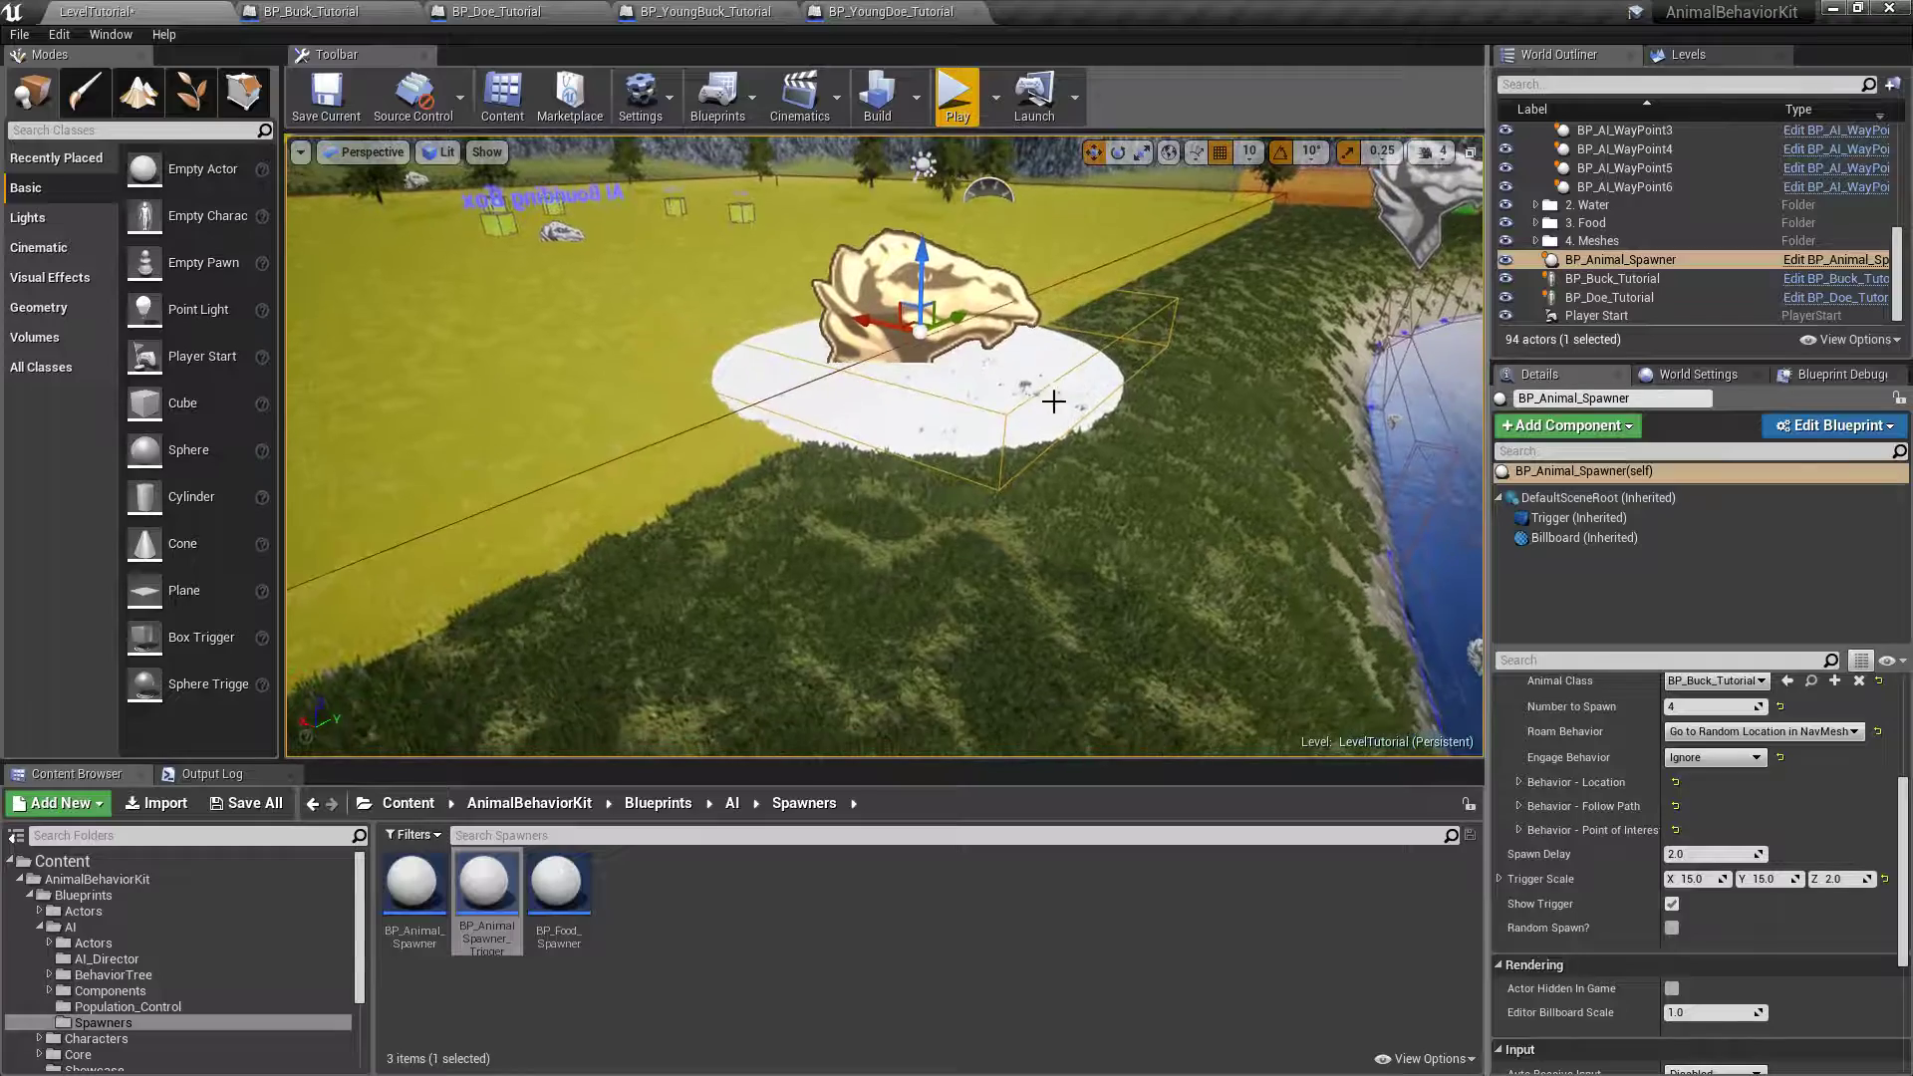
pyautogui.click(257, 797)
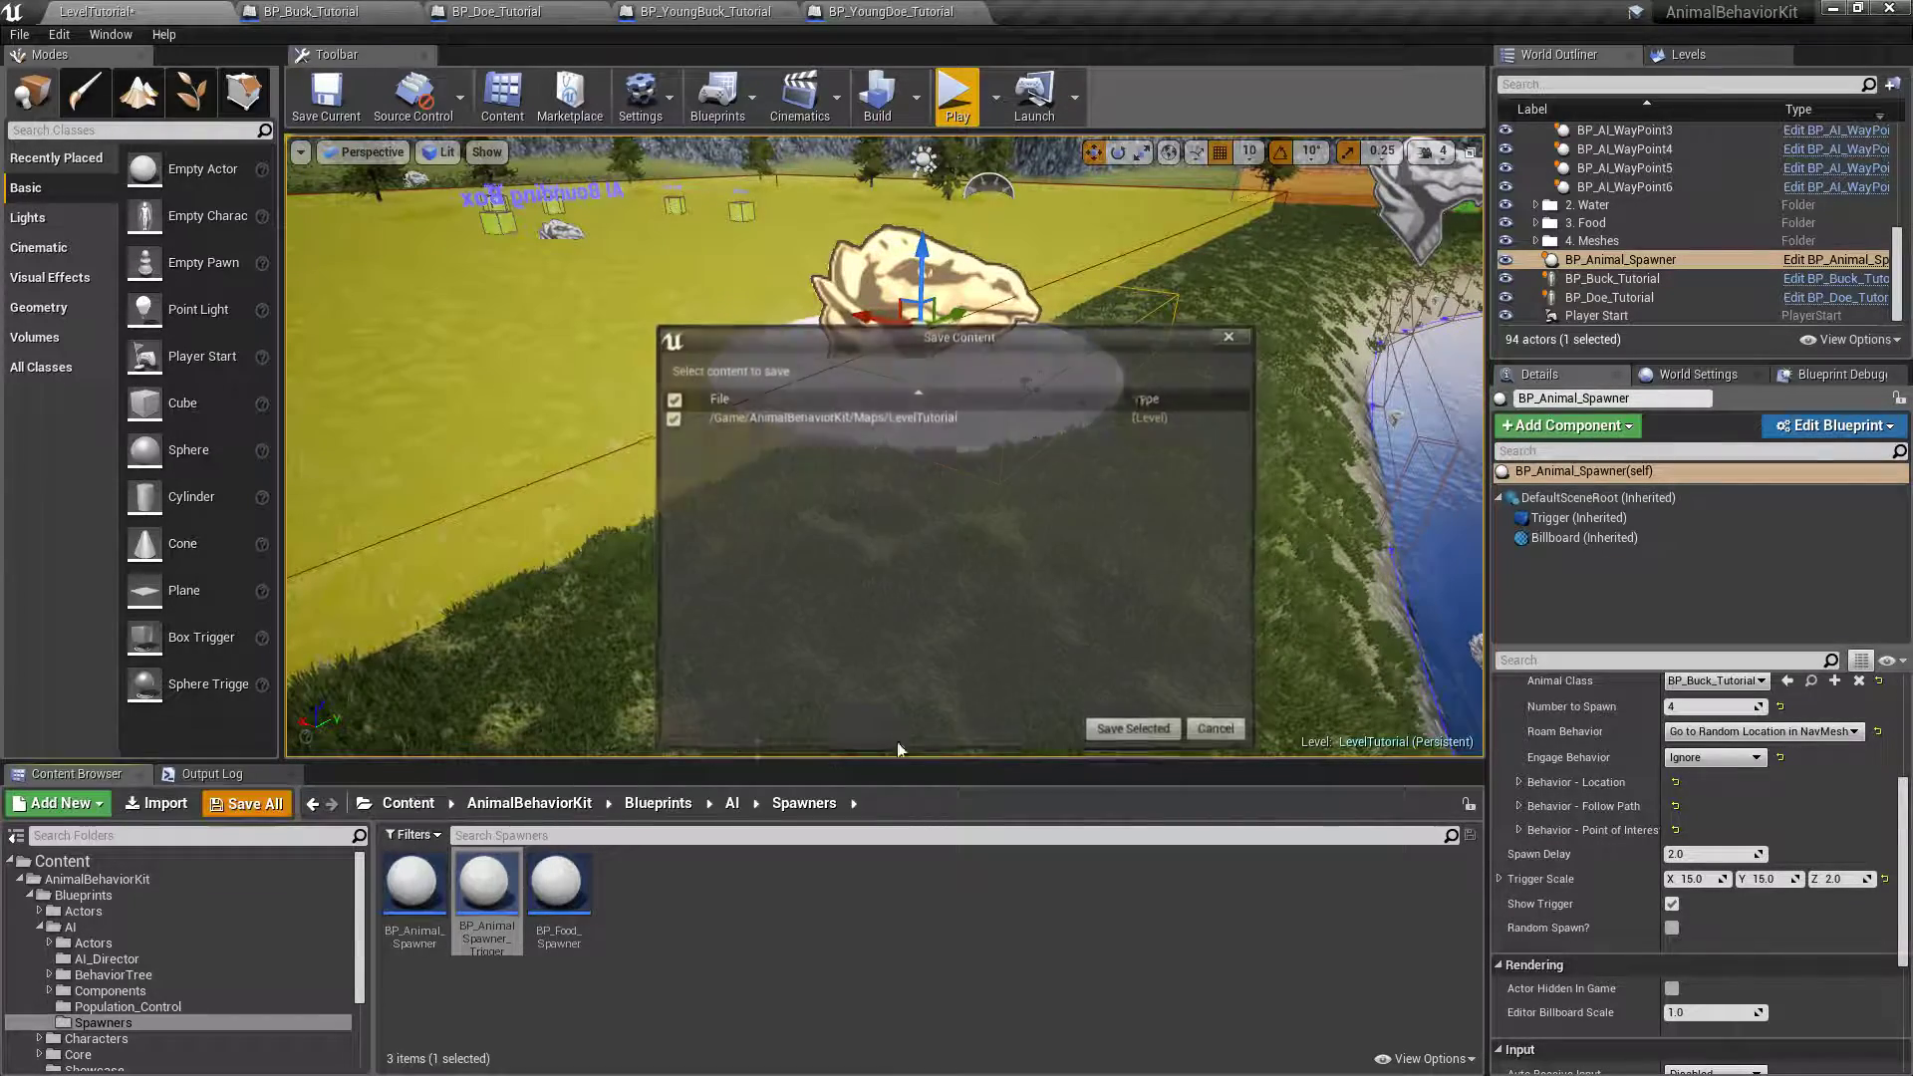
pyautogui.click(1106, 738)
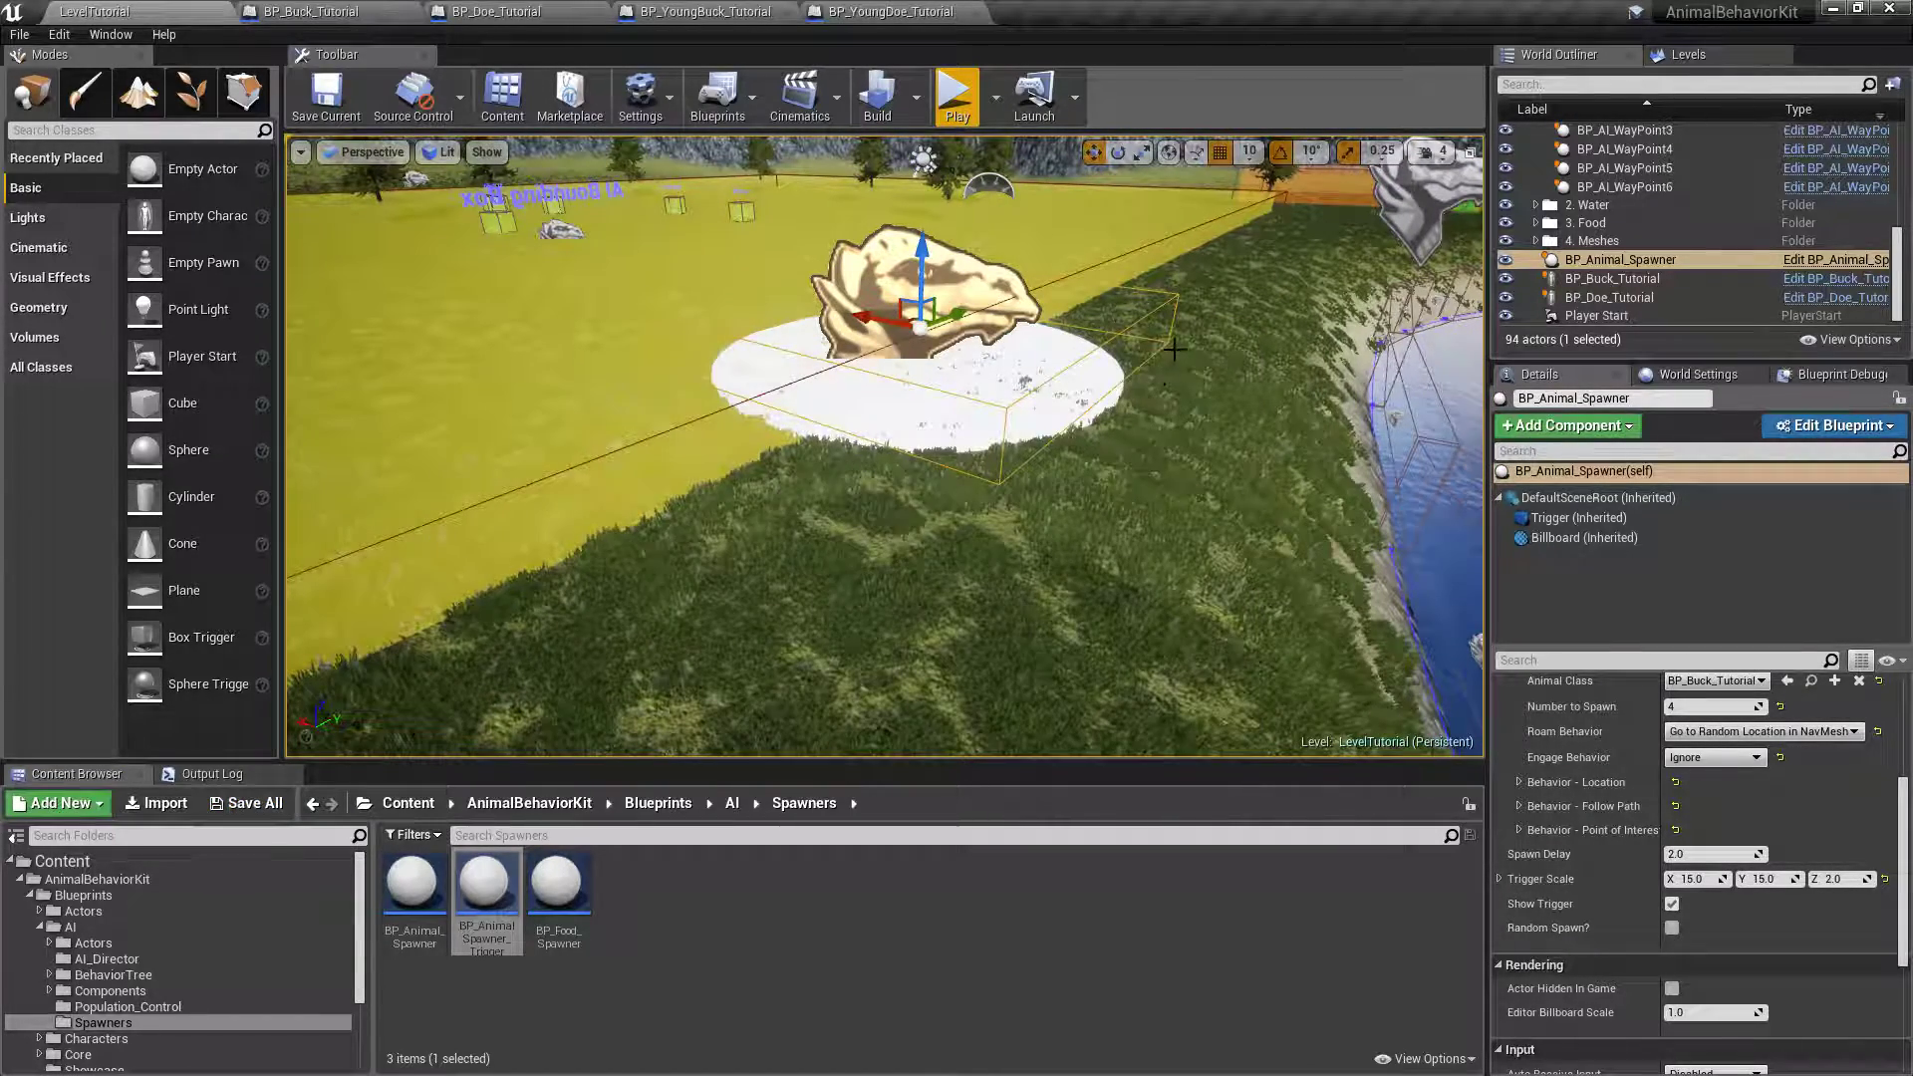
# - Play-test the level by running the character into the enlarged trigger, watch the bucks spawn, and stop the simulation
pyautogui.click(955, 96)
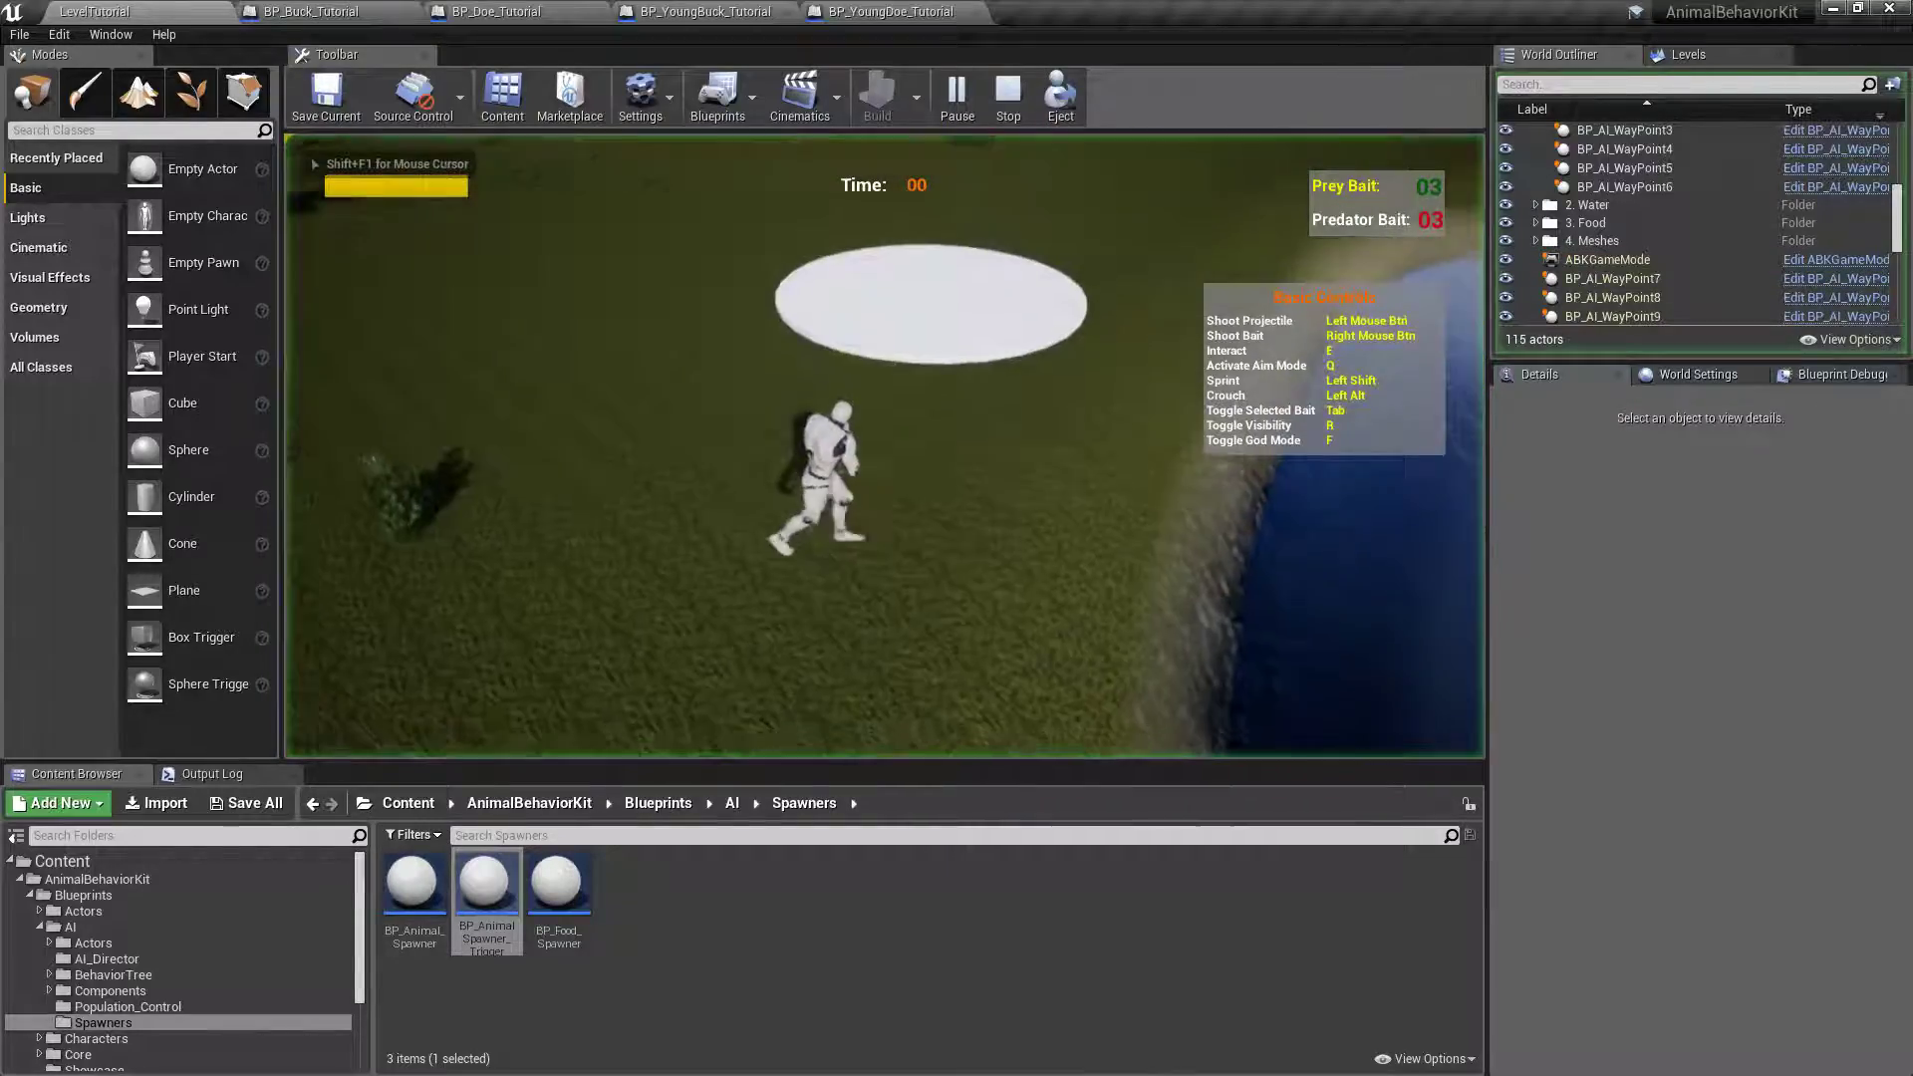
pyautogui.press('w')
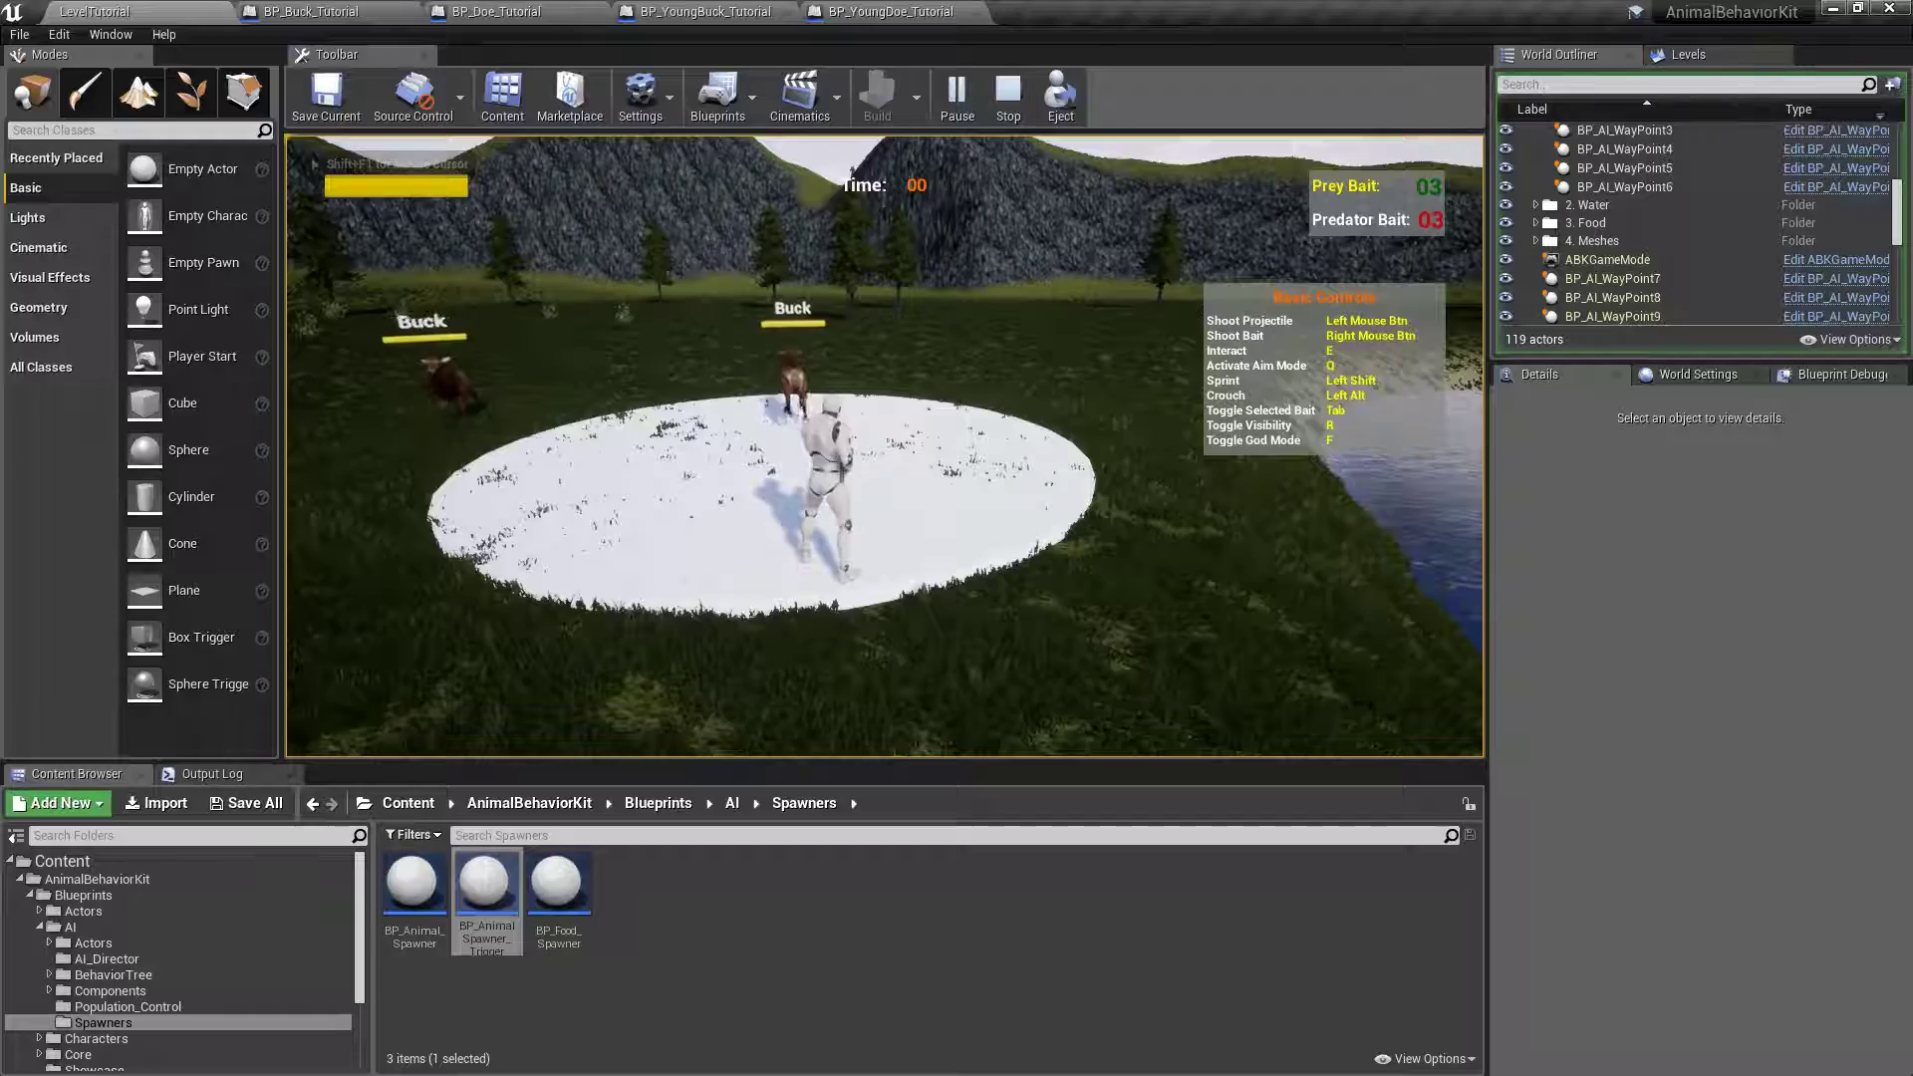
pyautogui.press('q')
pyautogui.press('s')
pyautogui.press('w')
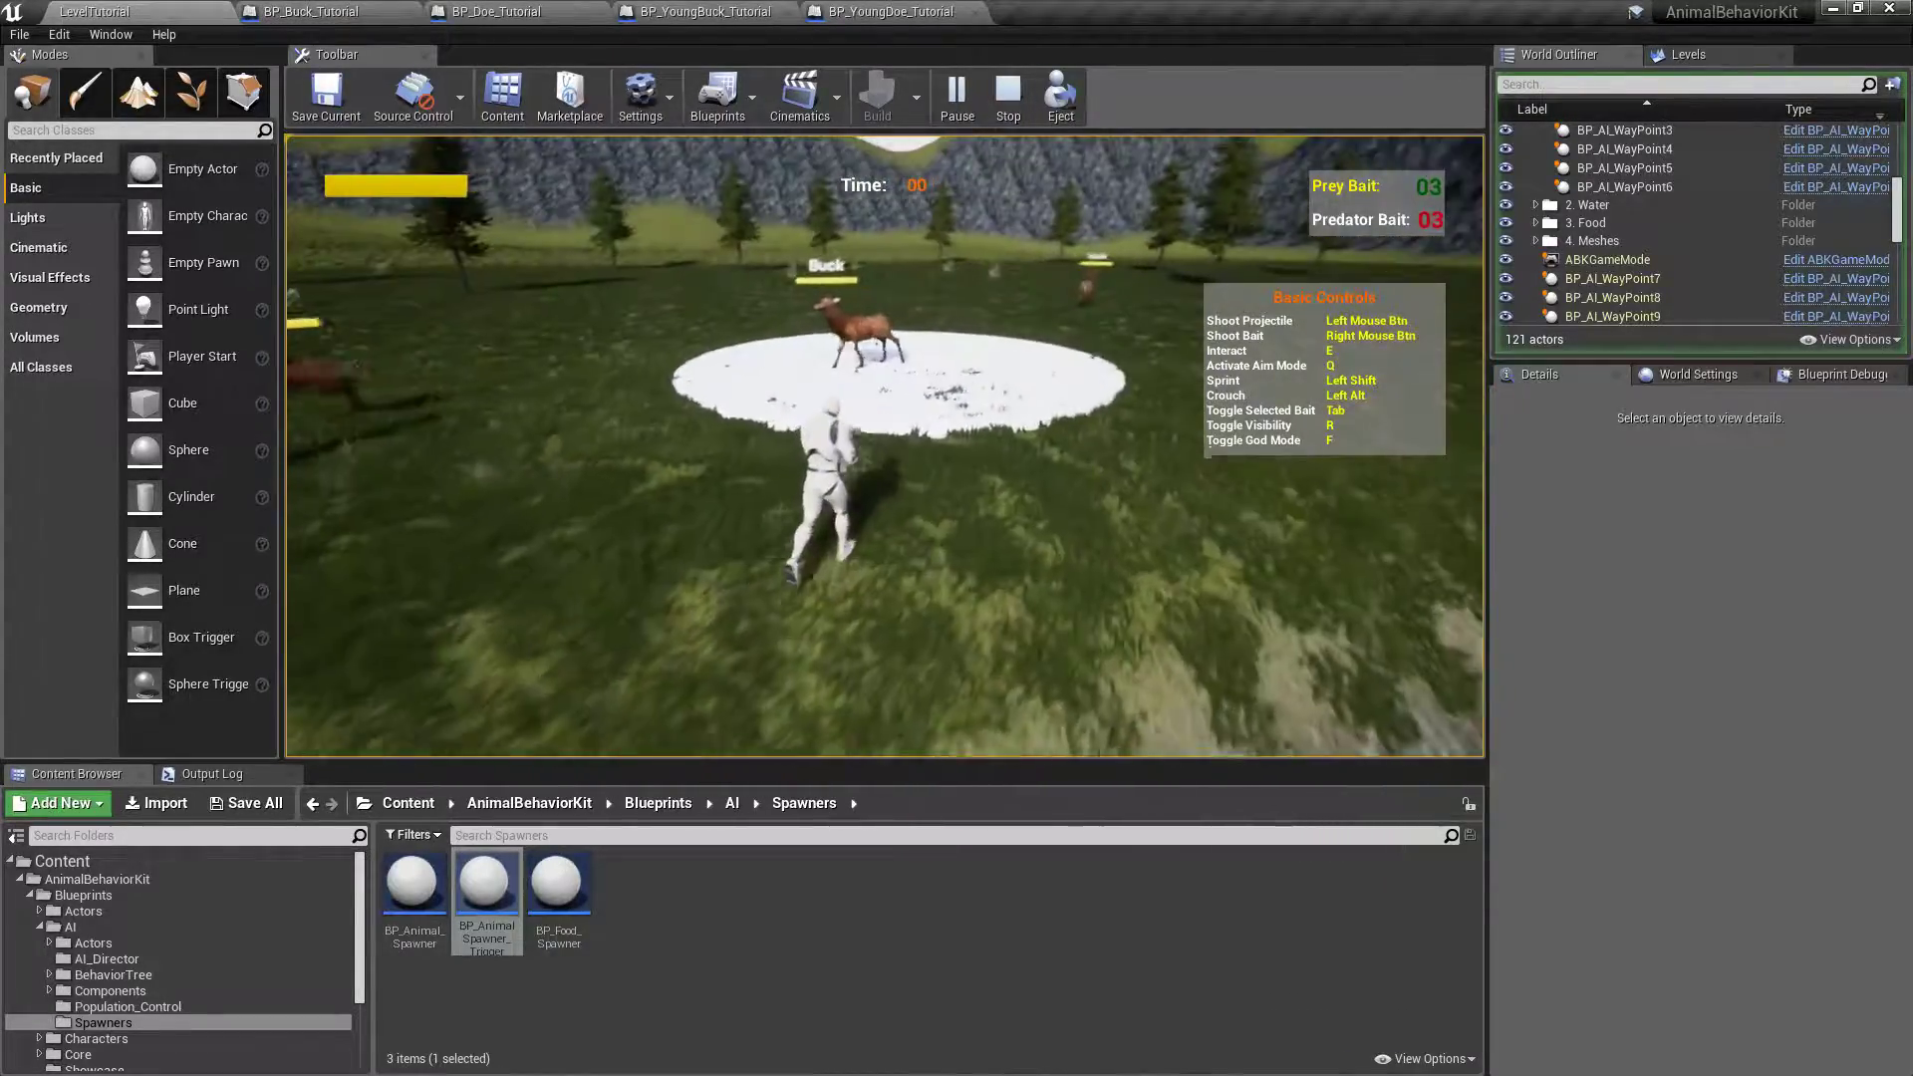
pyautogui.press('a')
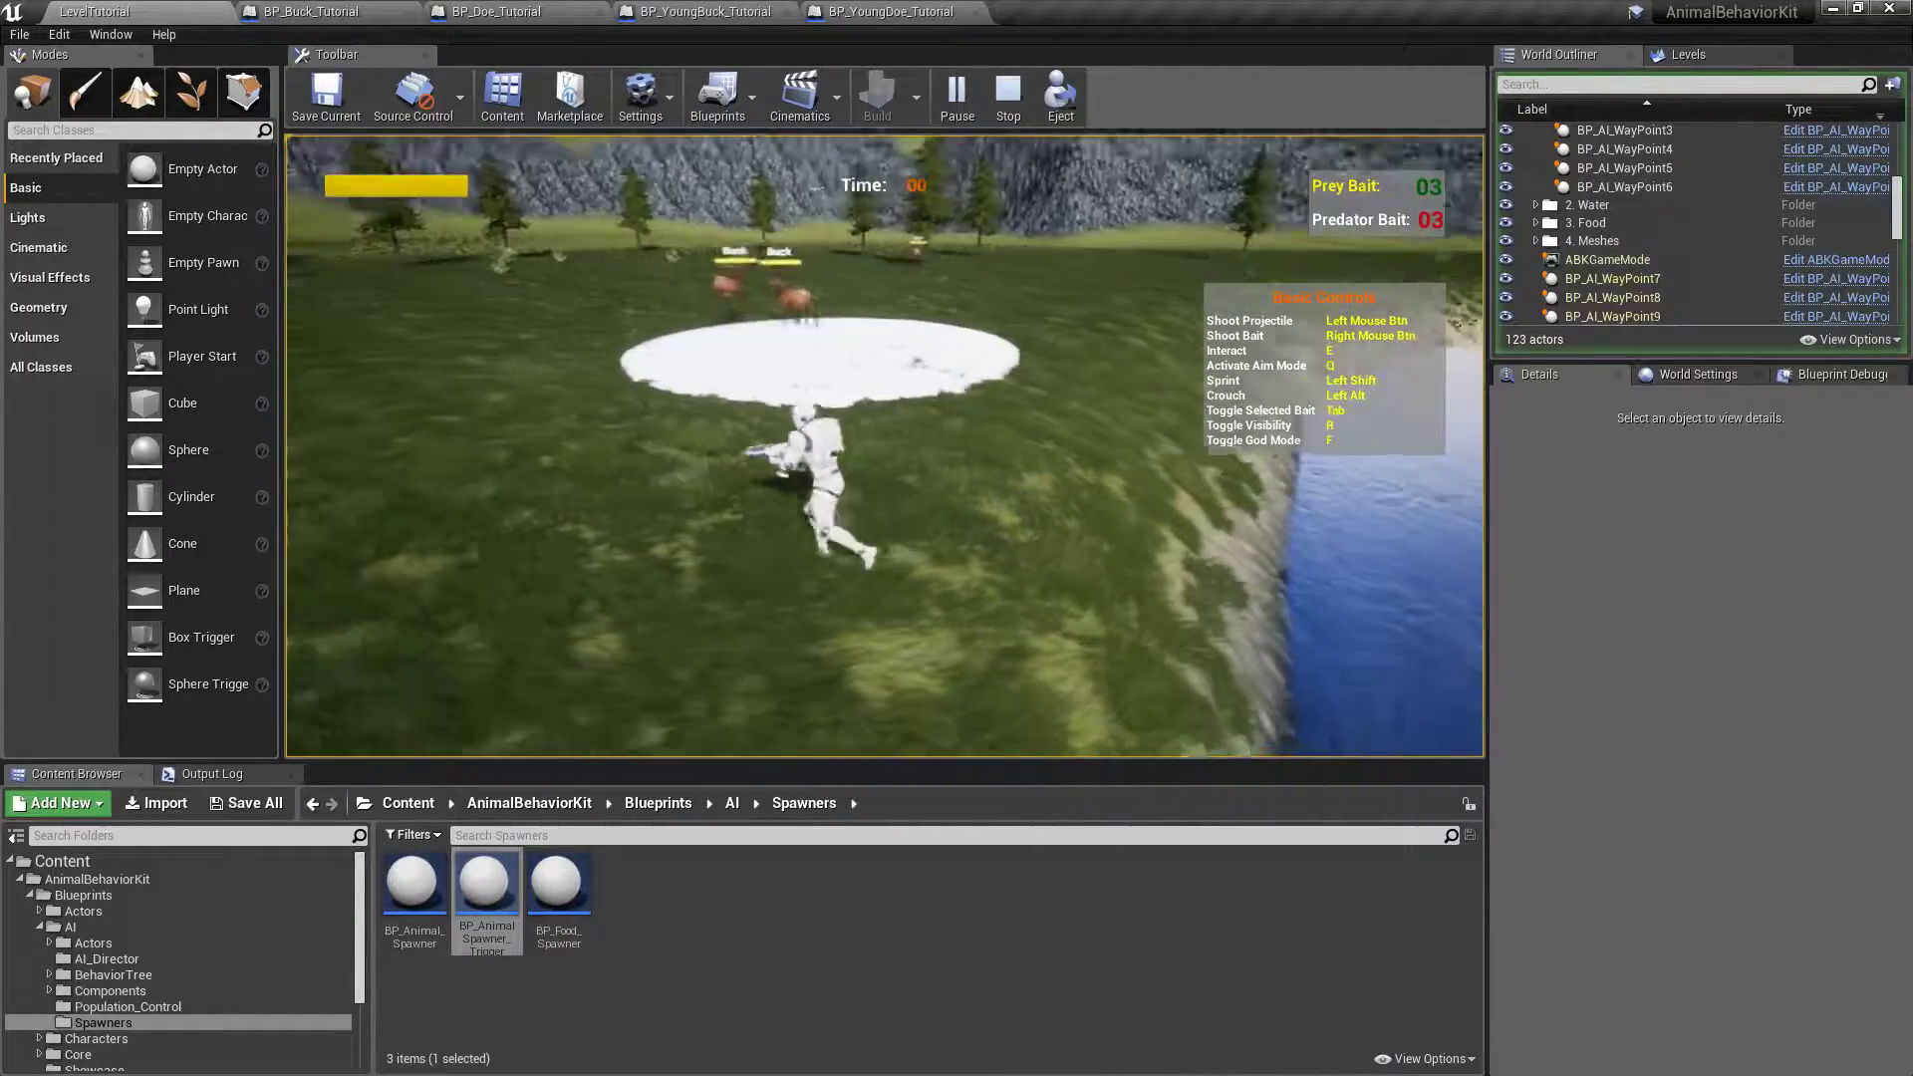
pyautogui.press('Escape')
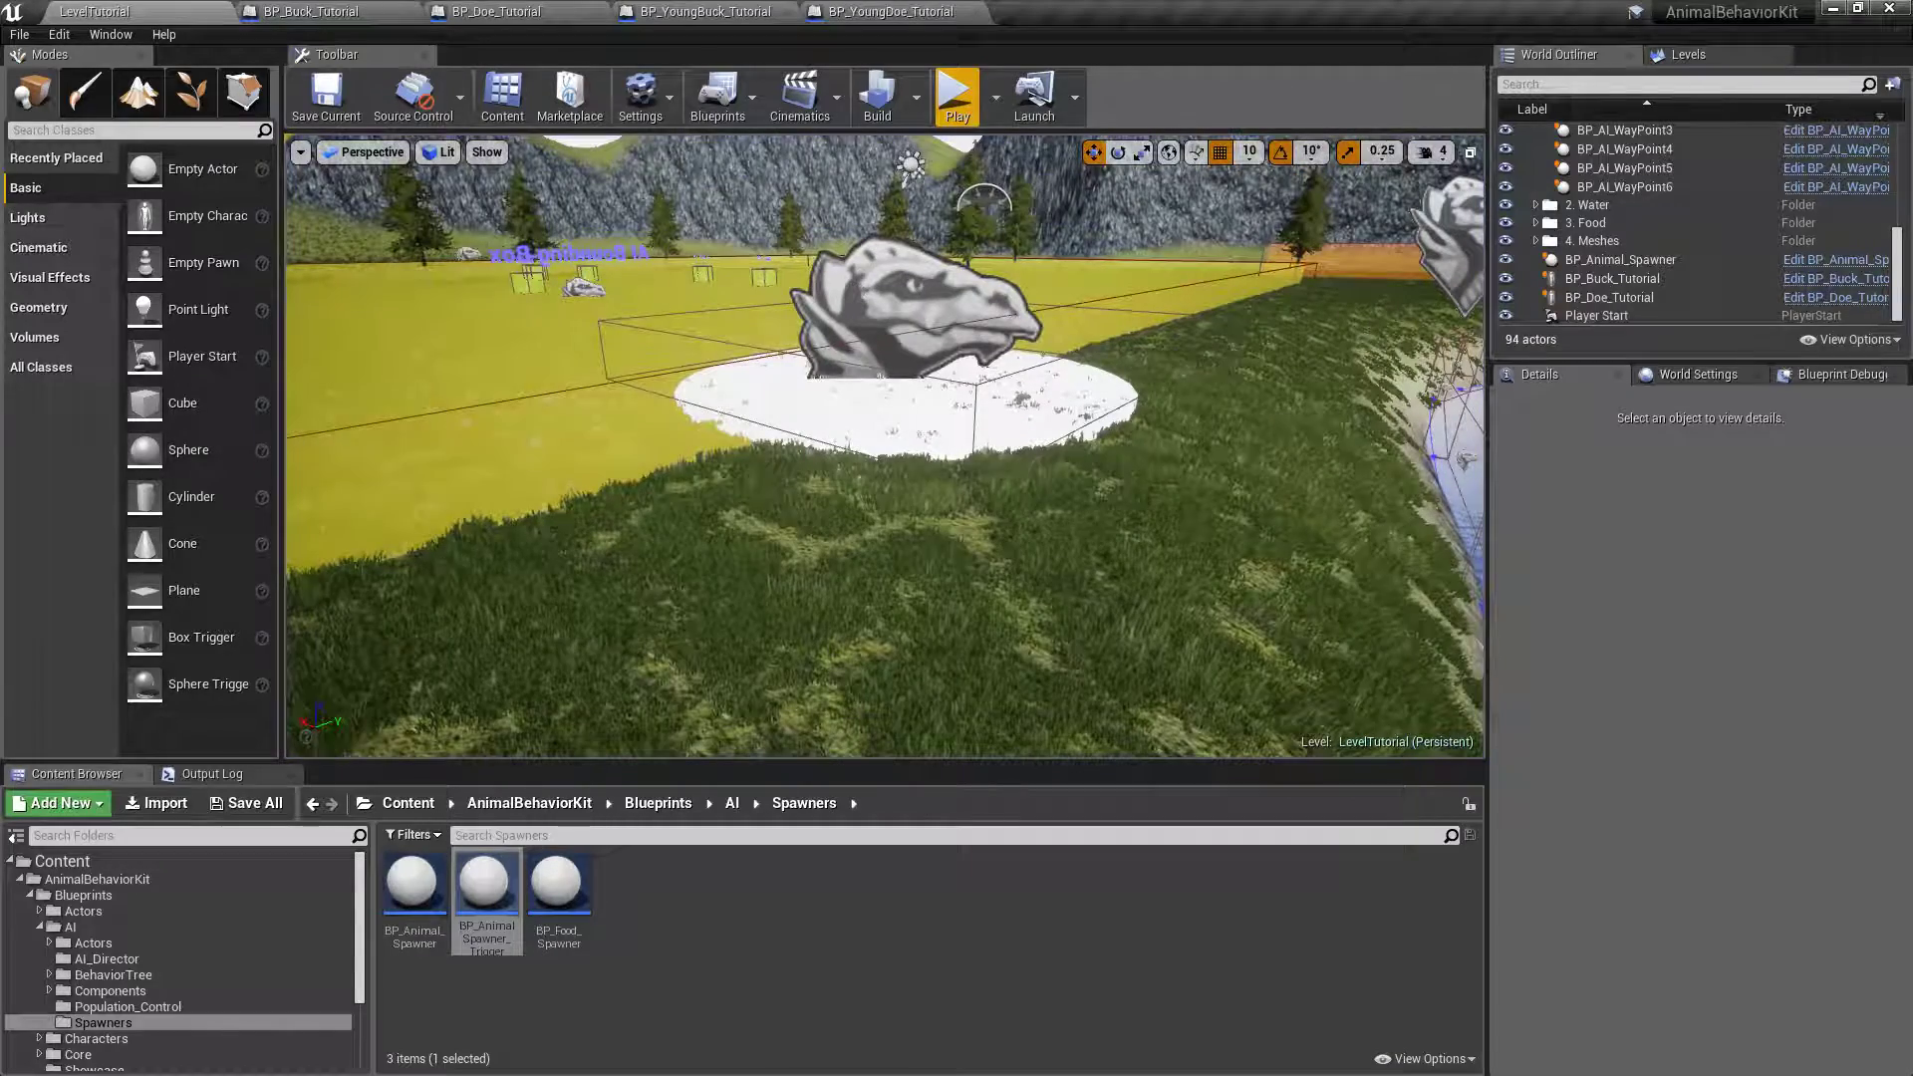
# - Add a second entry to the spawner's Ground Animal List and set its Animal Class to BP_Doe_Tutorial
pyautogui.click(1618, 259)
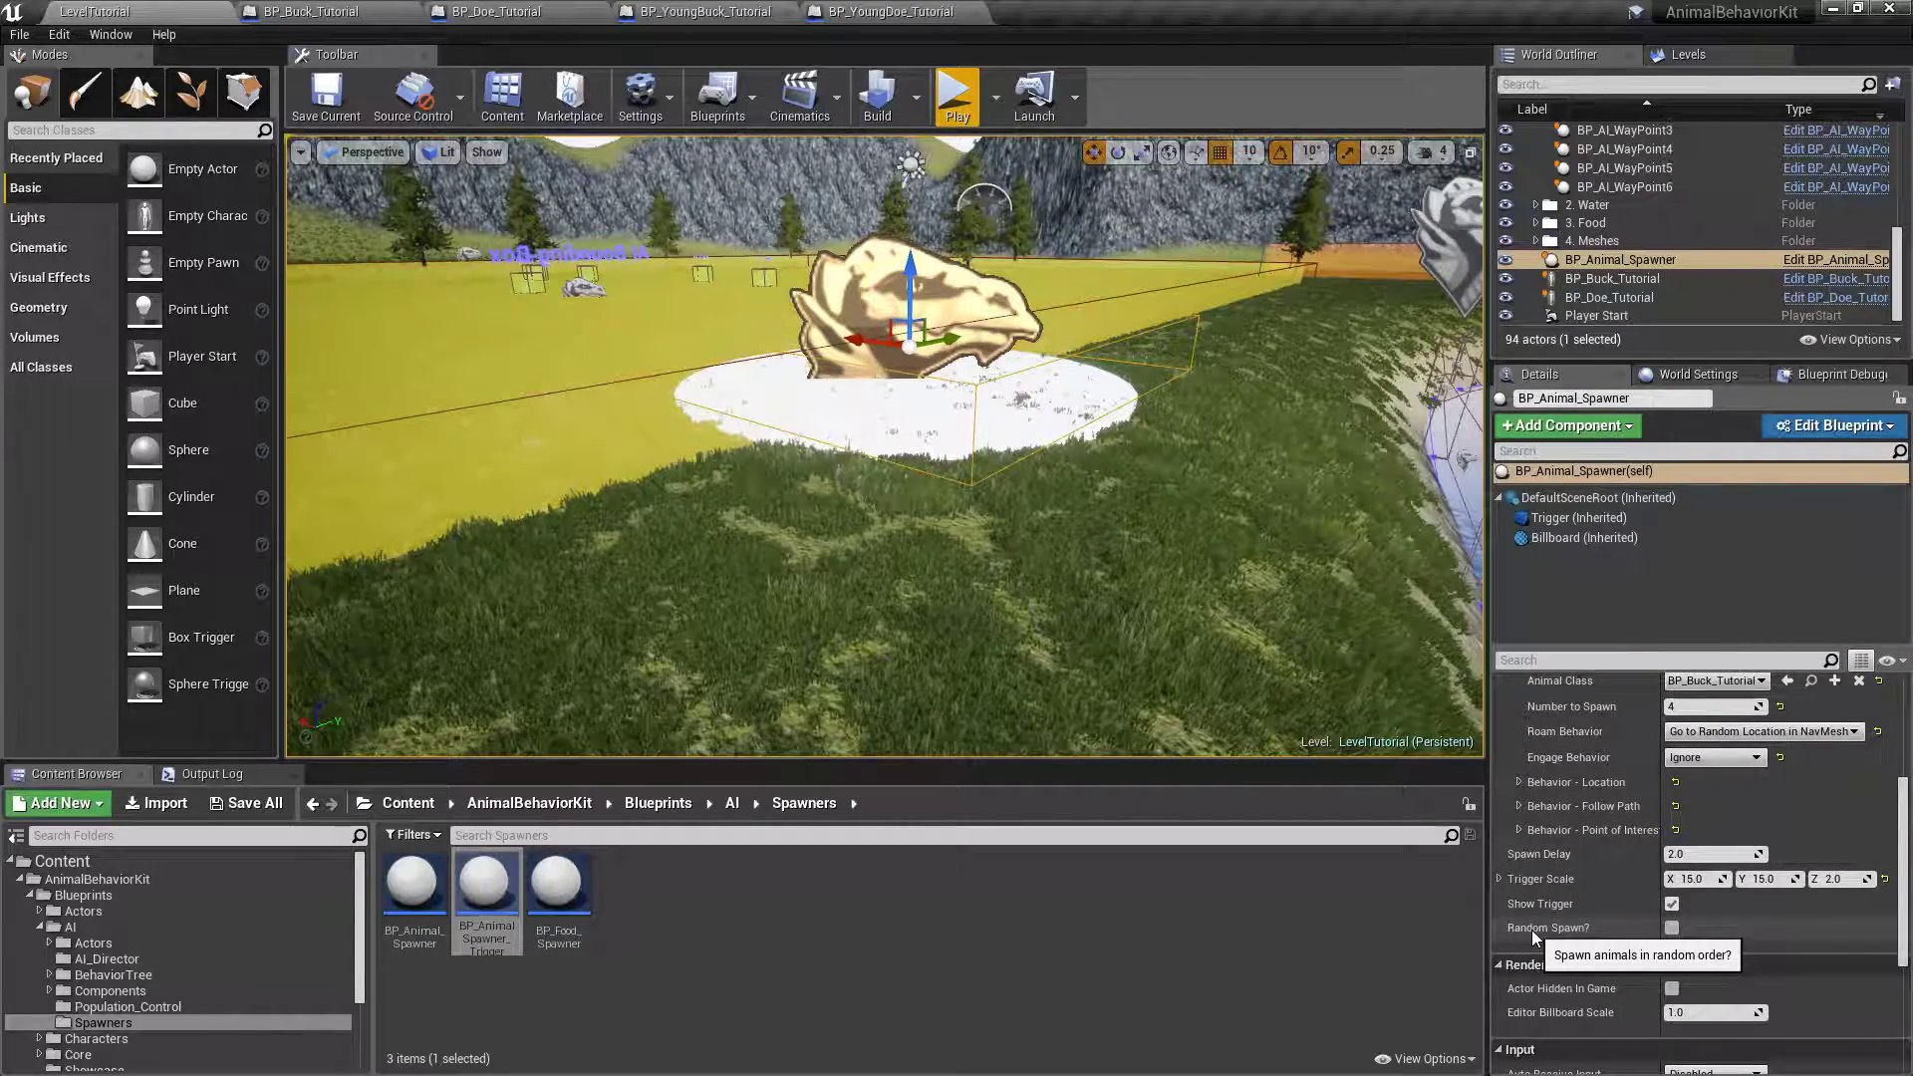
pyautogui.scroll(5, 1650, 847)
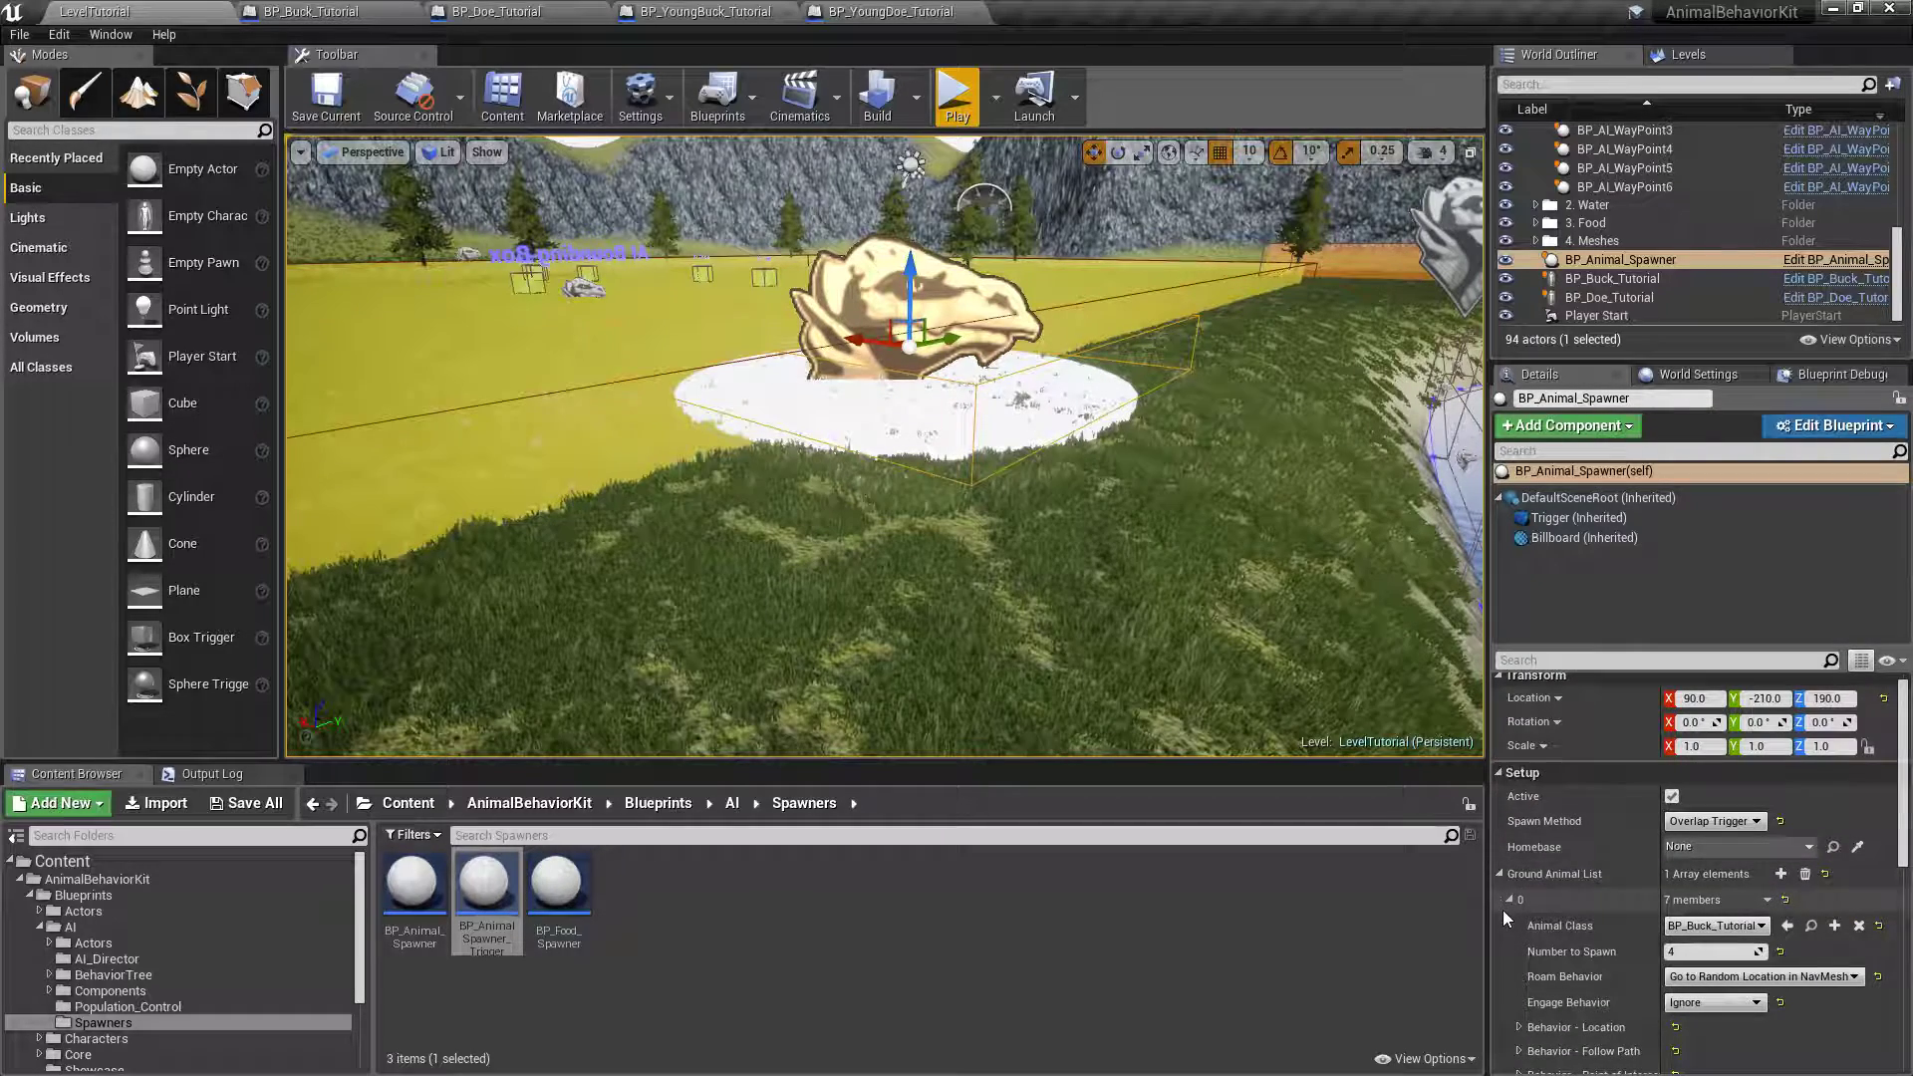
pyautogui.click(1510, 899)
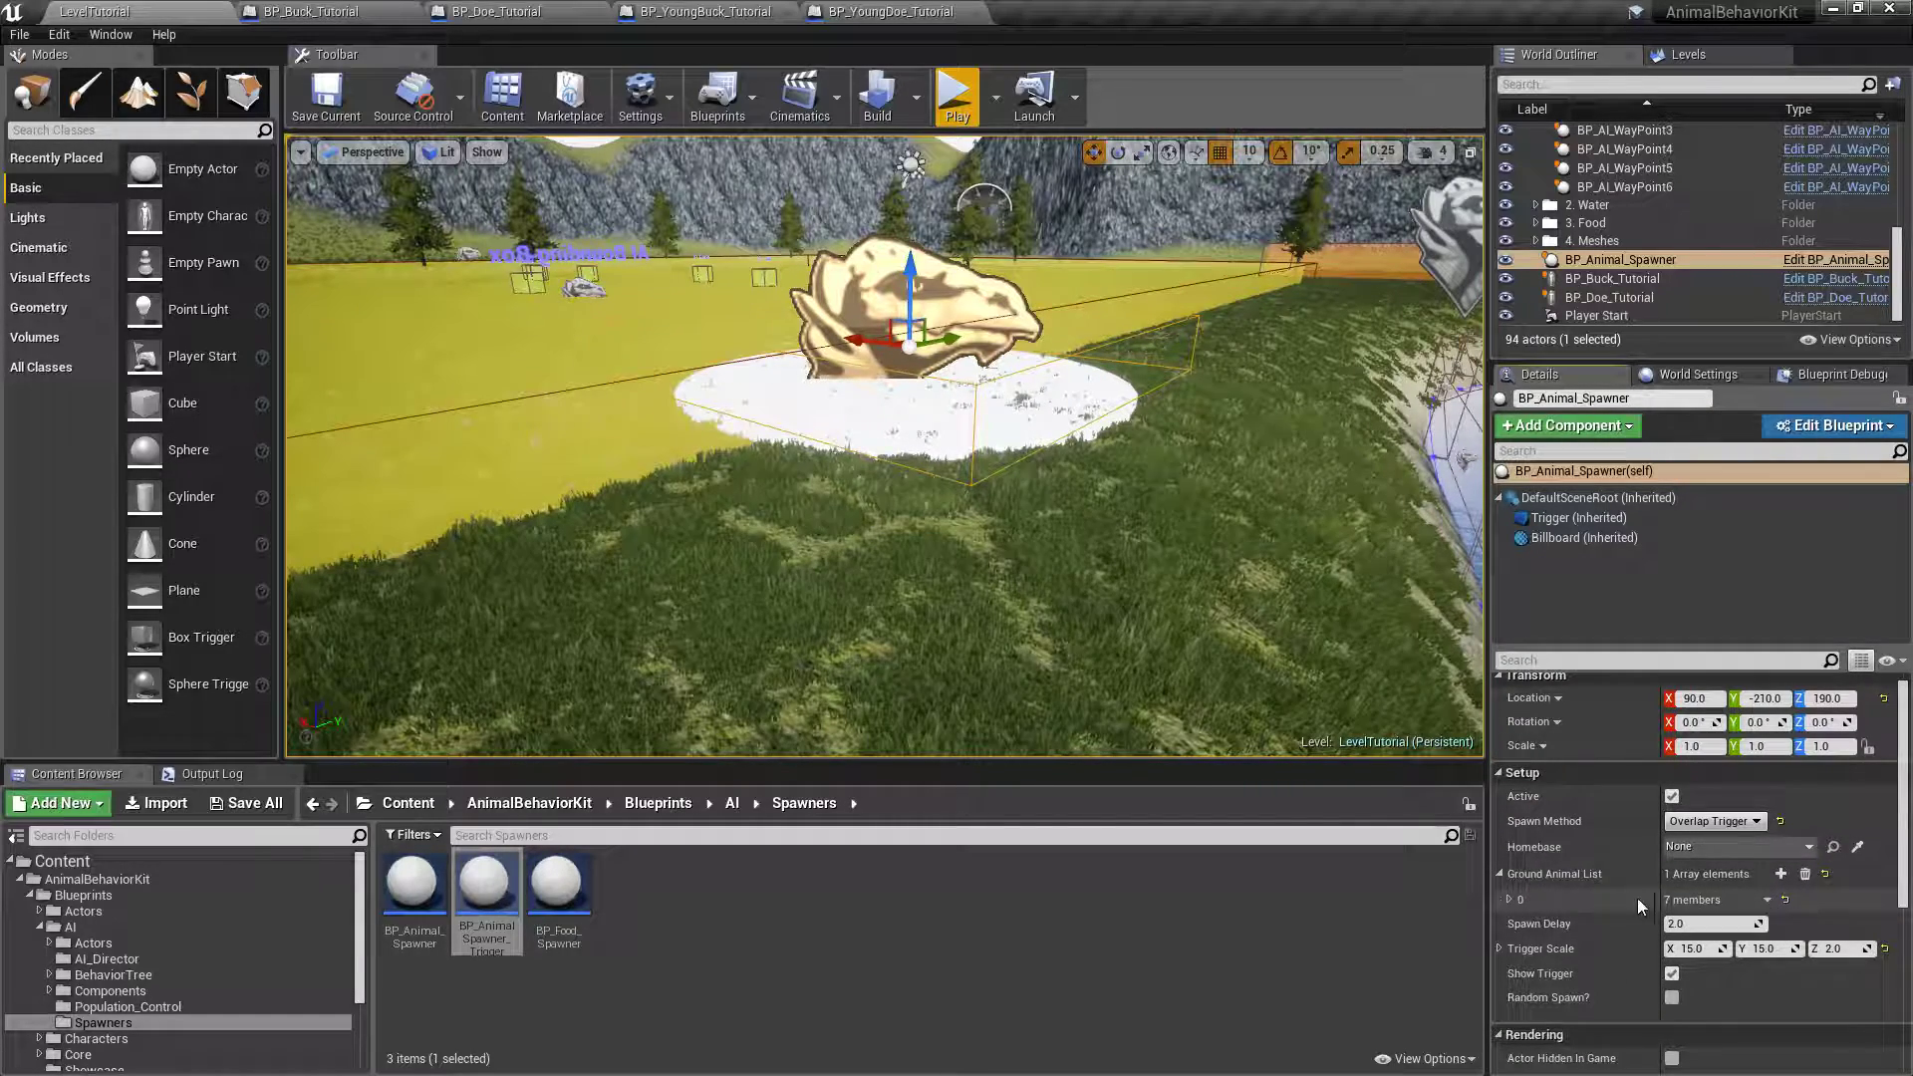
pyautogui.click(1781, 874)
pyautogui.click(1683, 952)
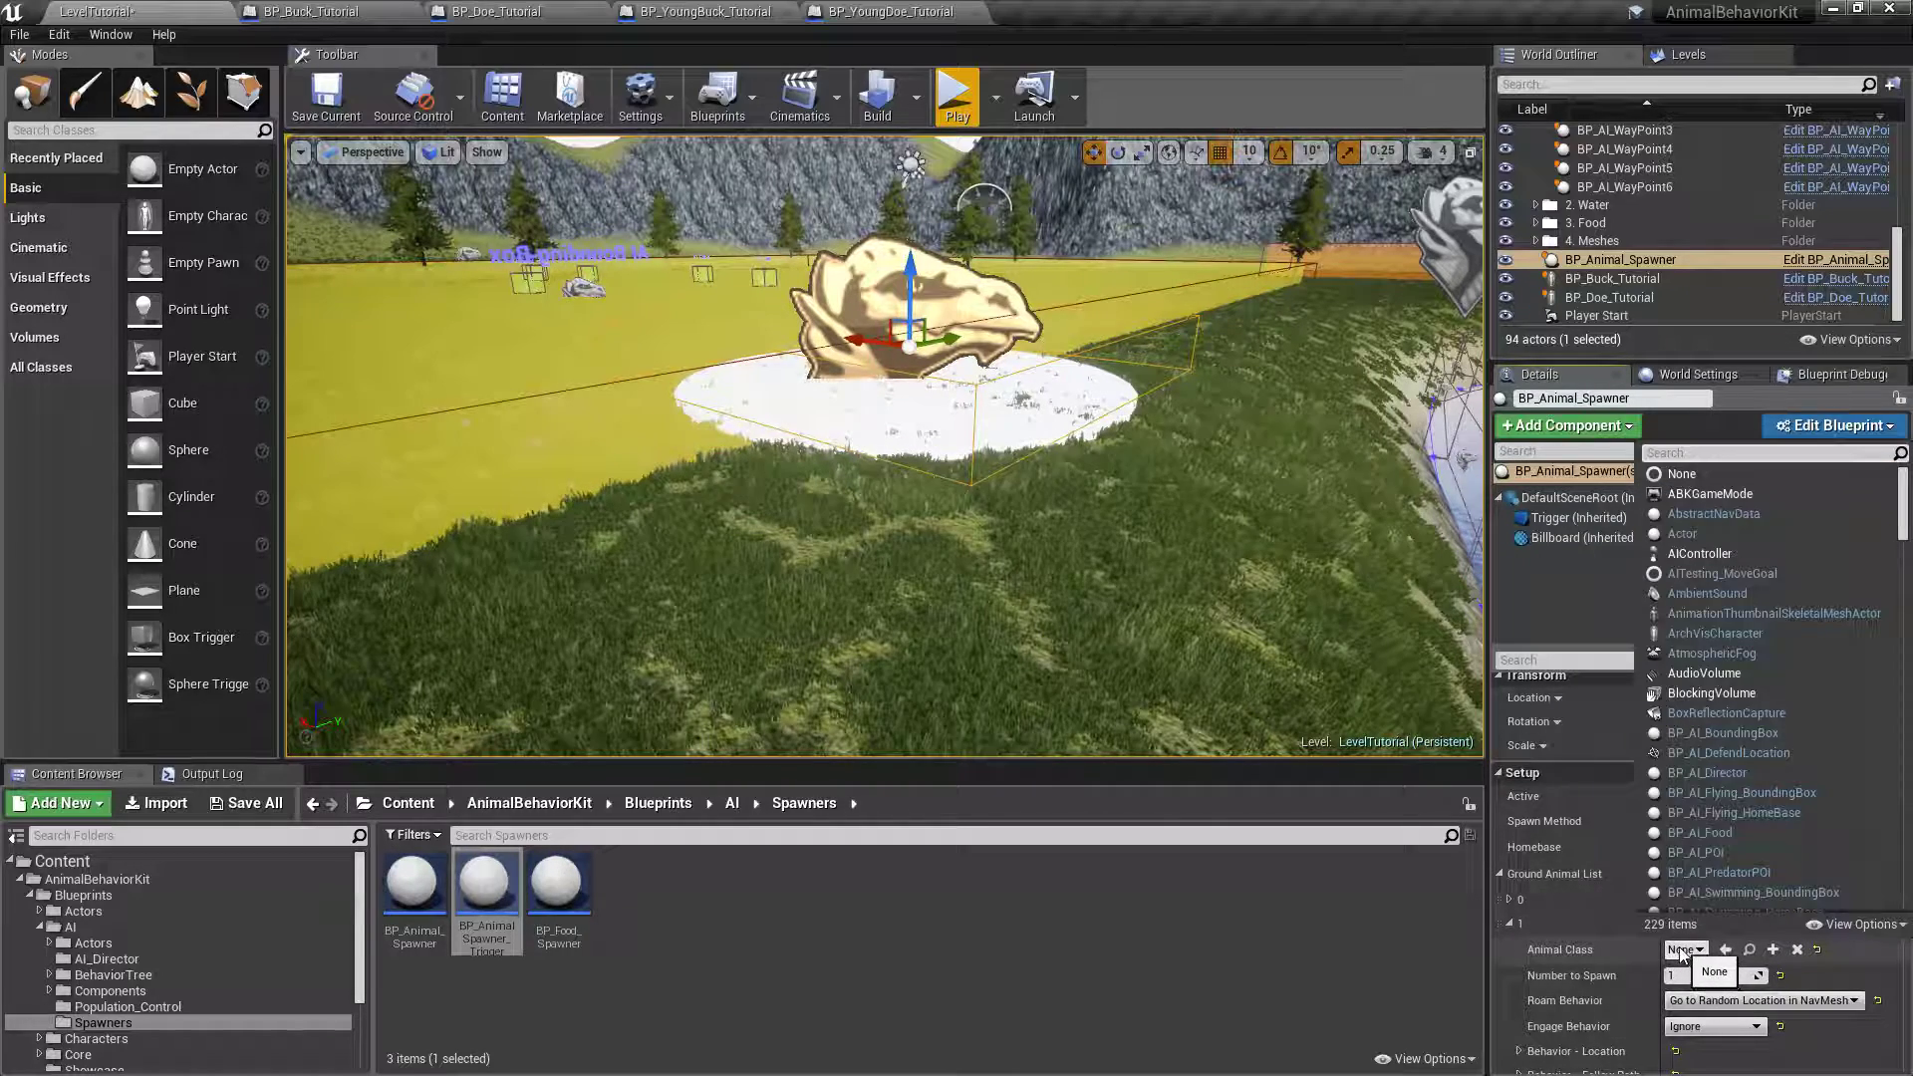
pyautogui.write('bp_do')
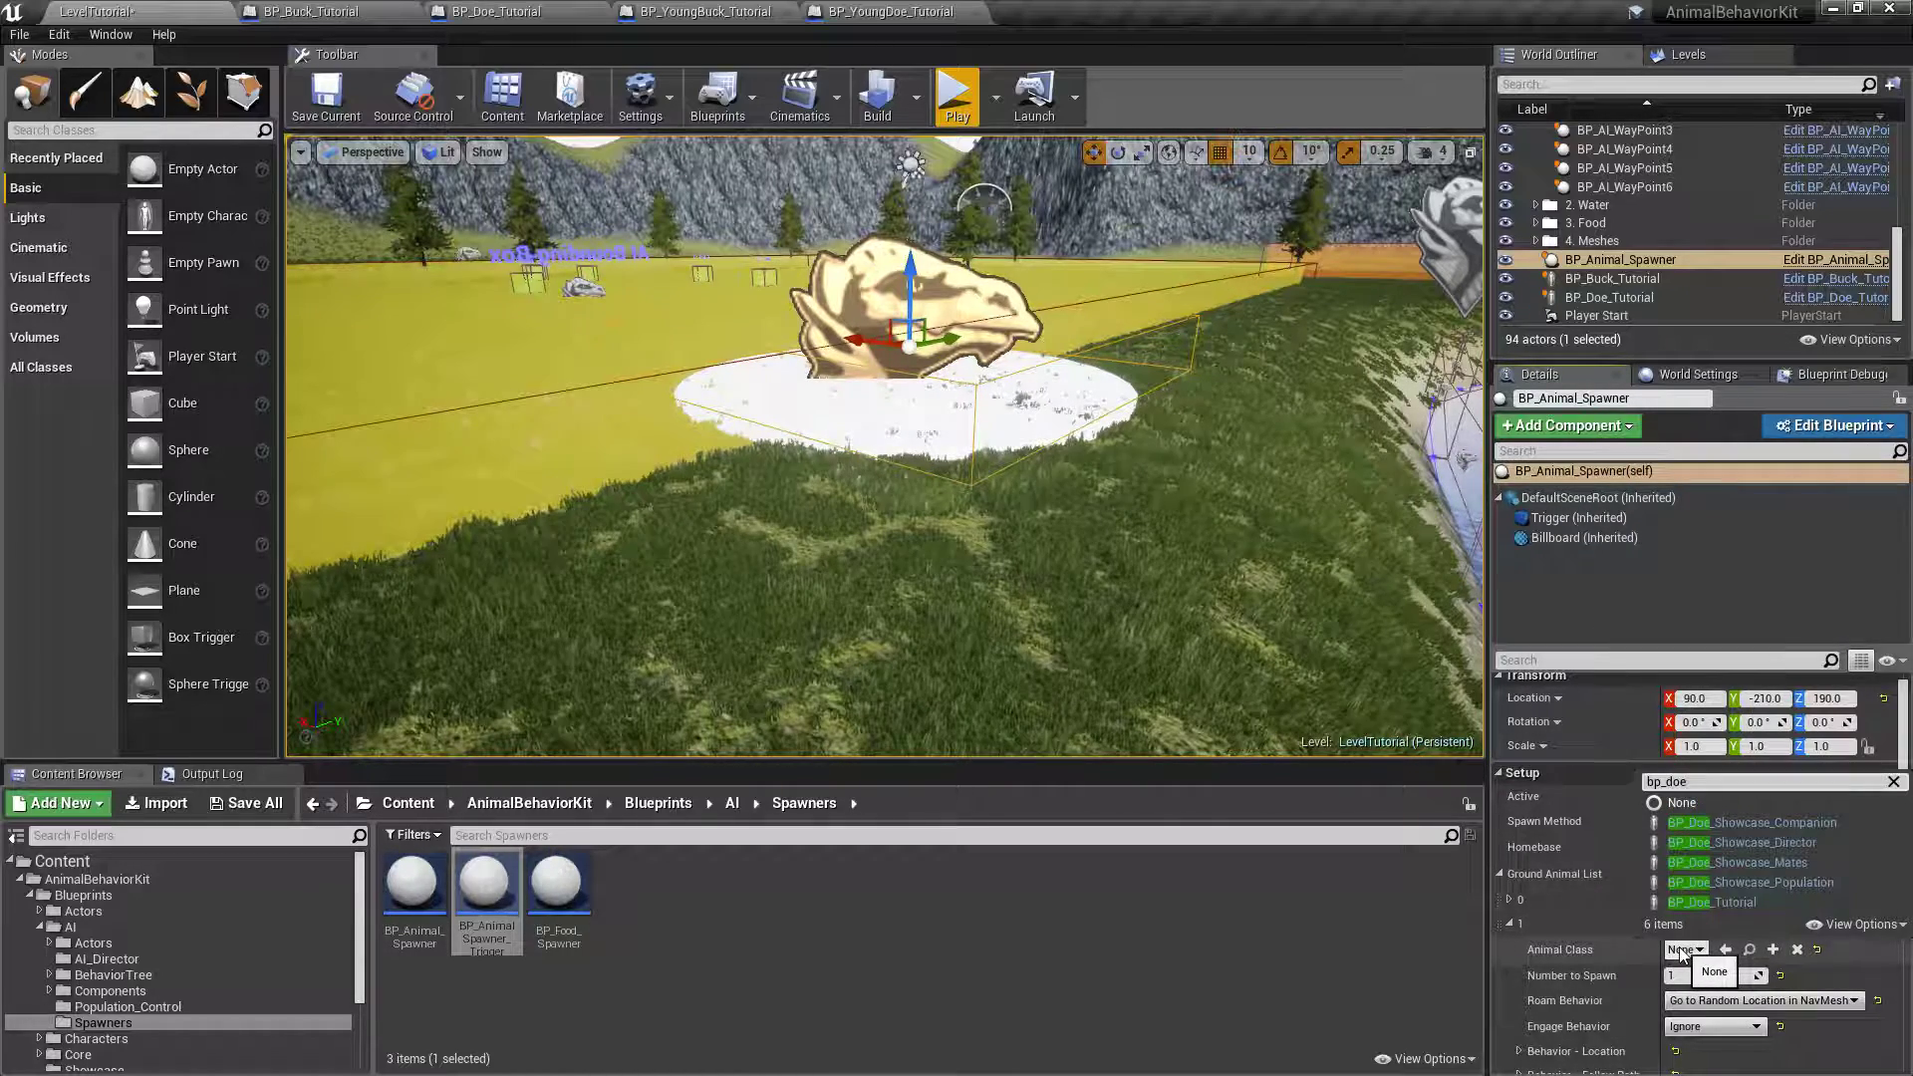
pyautogui.write('e')
pyautogui.click(1718, 902)
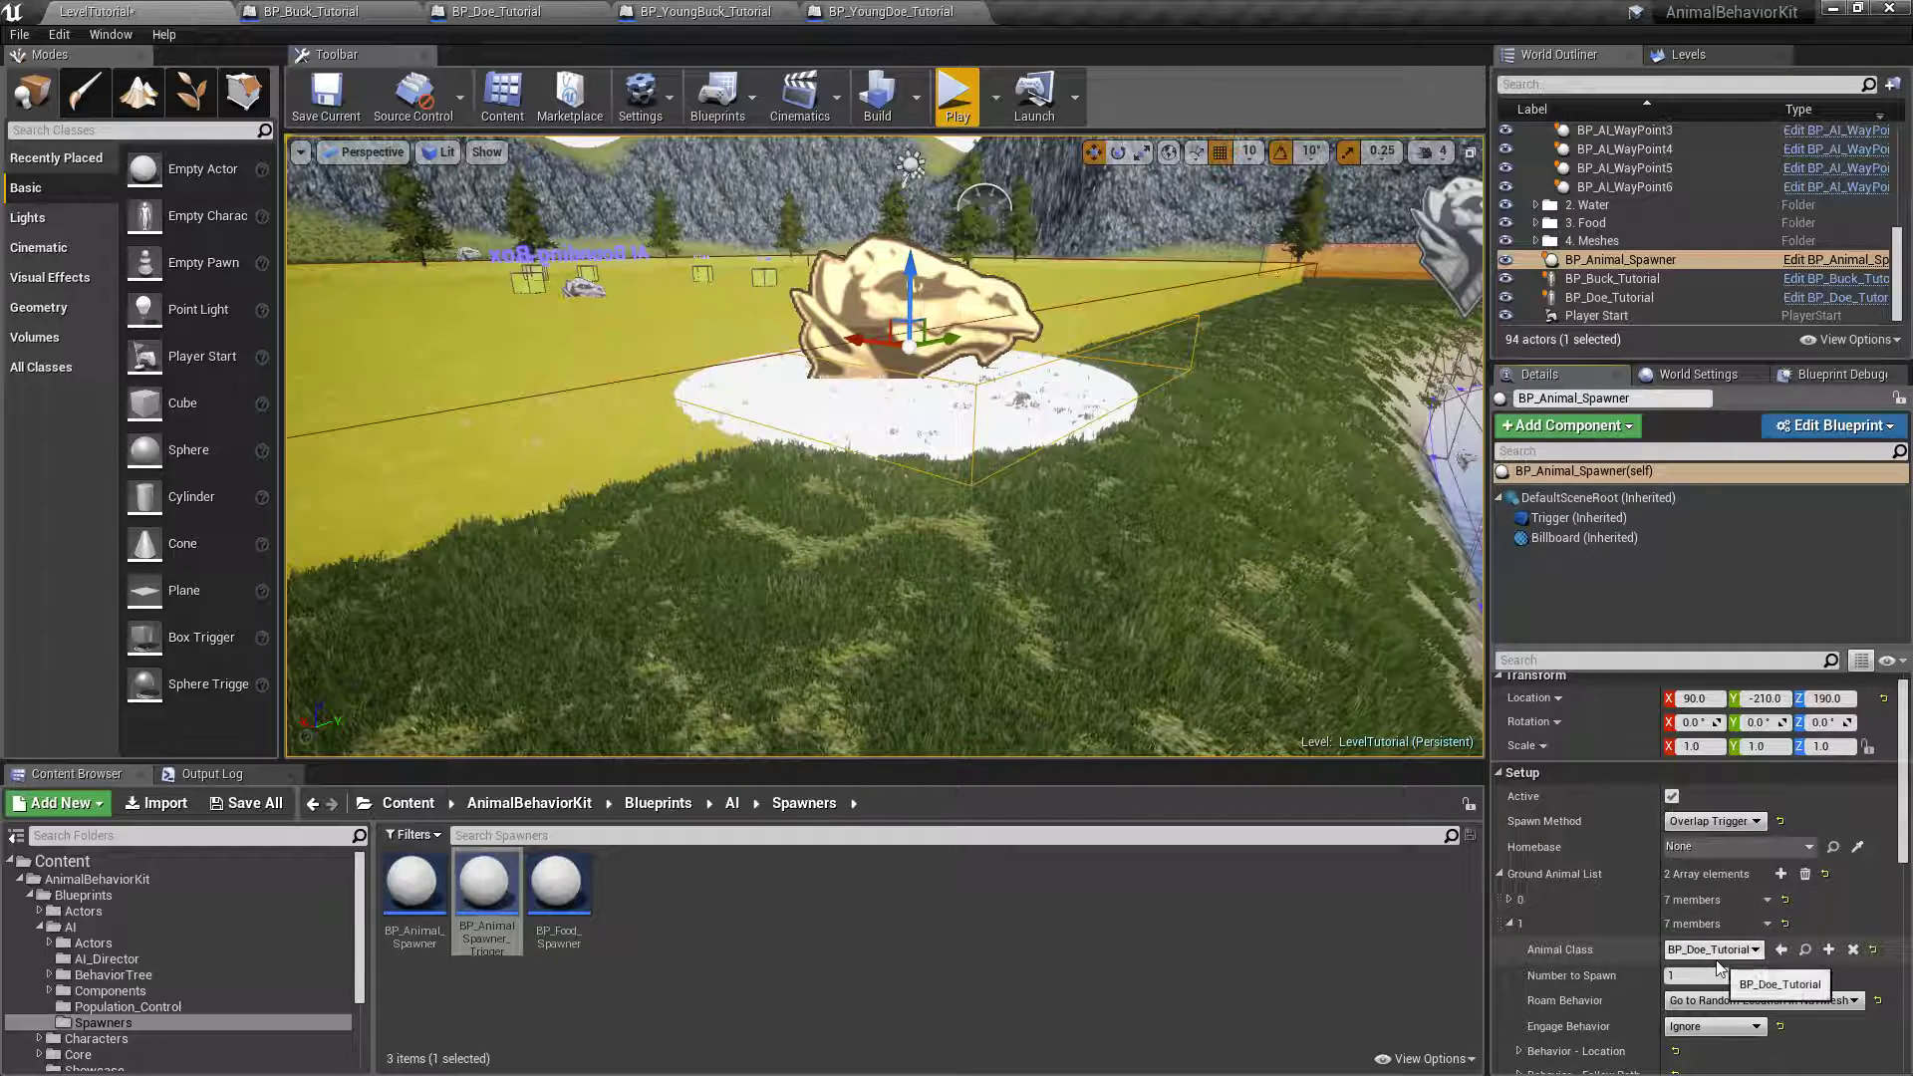
# - Set Number to Spawn to 2 for the BP_Doe_Tutorial entry, check it against the buck entry, and collapse both entries
pyautogui.scroll(-2, 1637, 915)
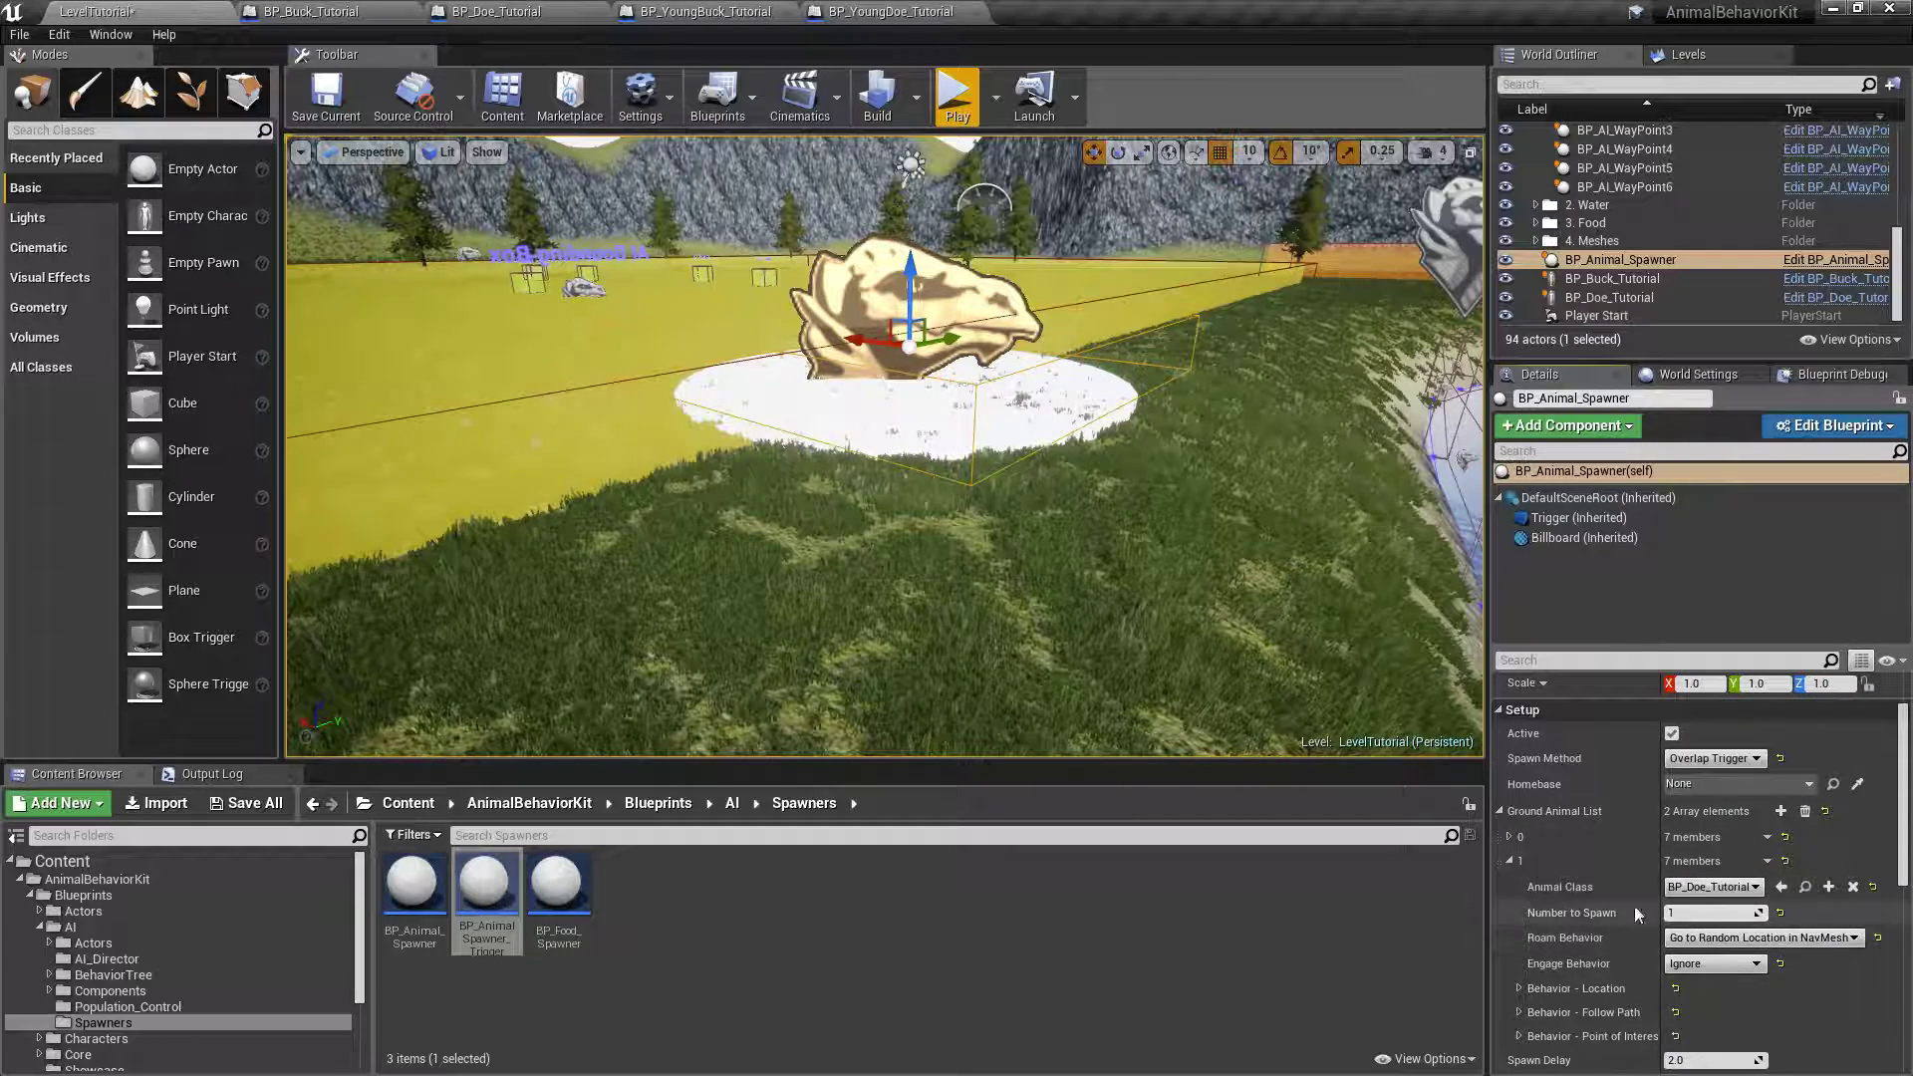
pyautogui.click(1690, 914)
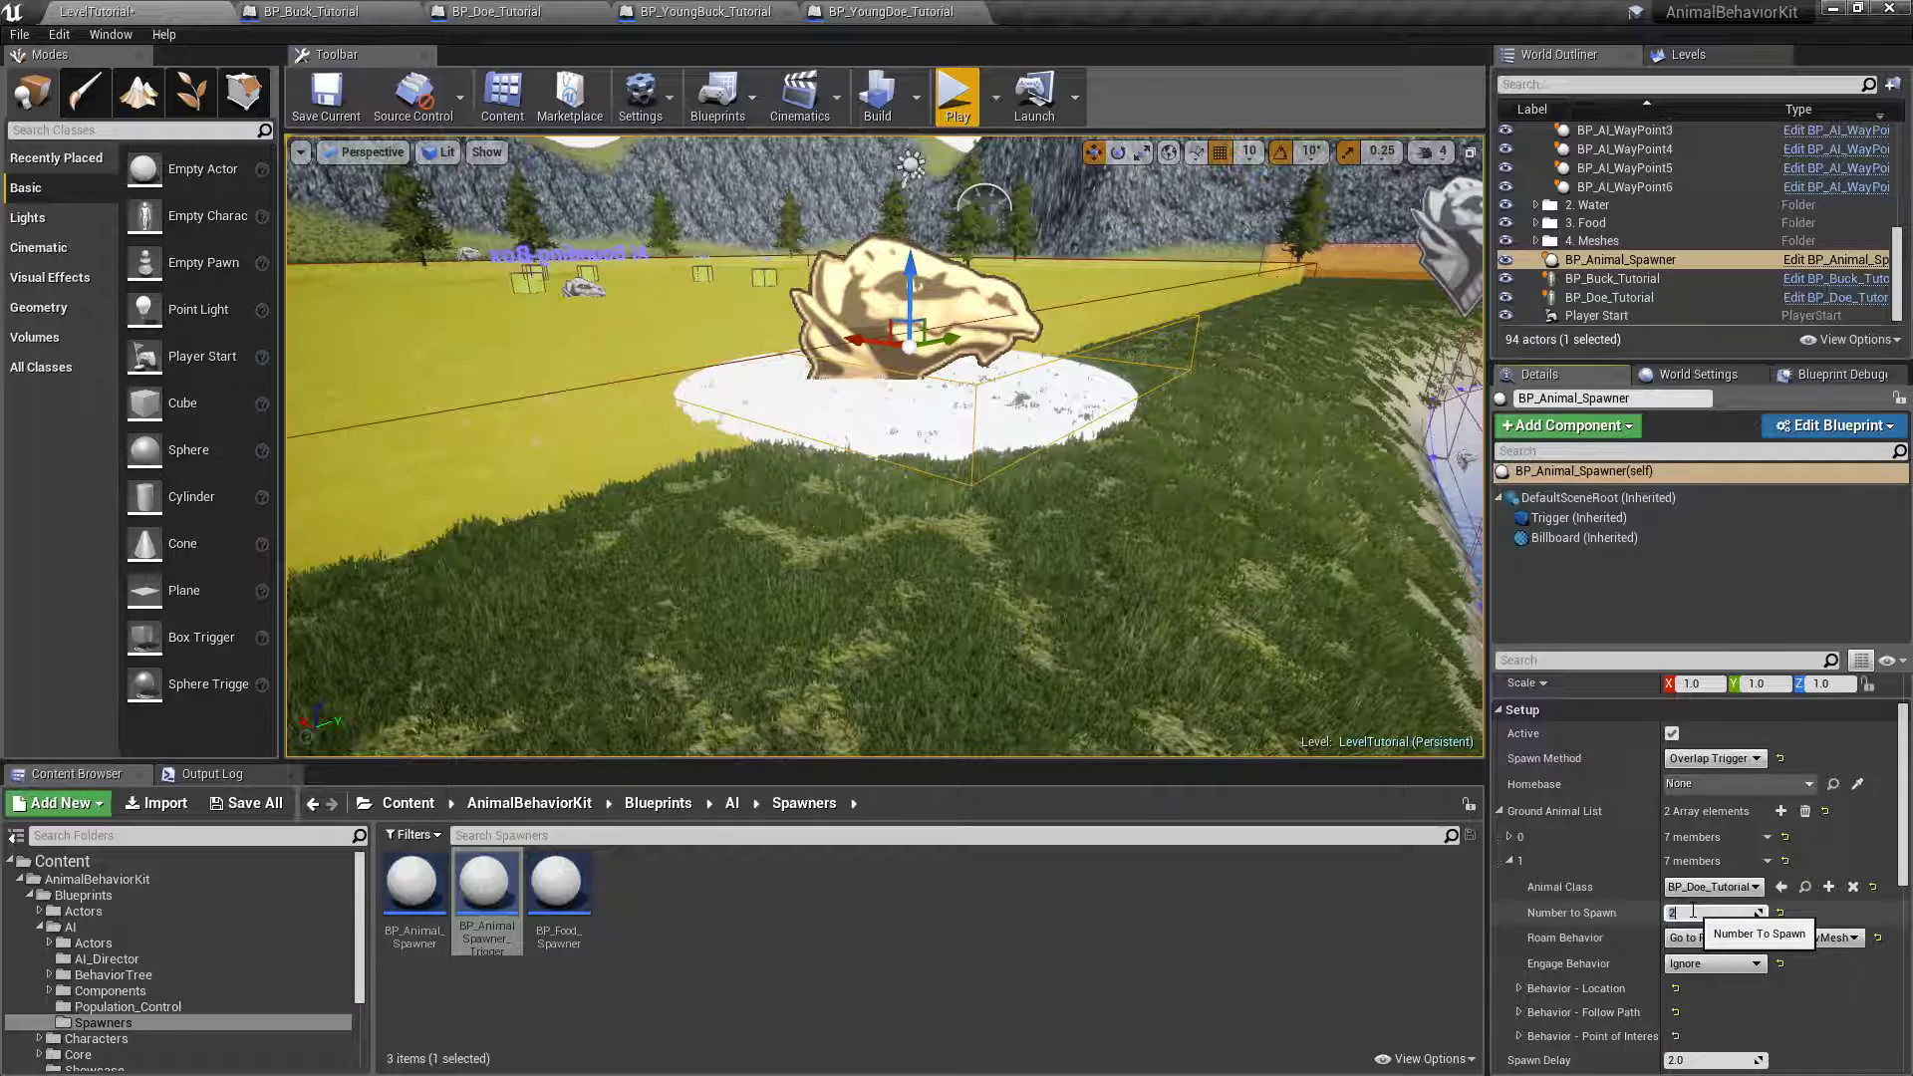
pyautogui.write('2')
pyautogui.scroll(-2, 1706, 918)
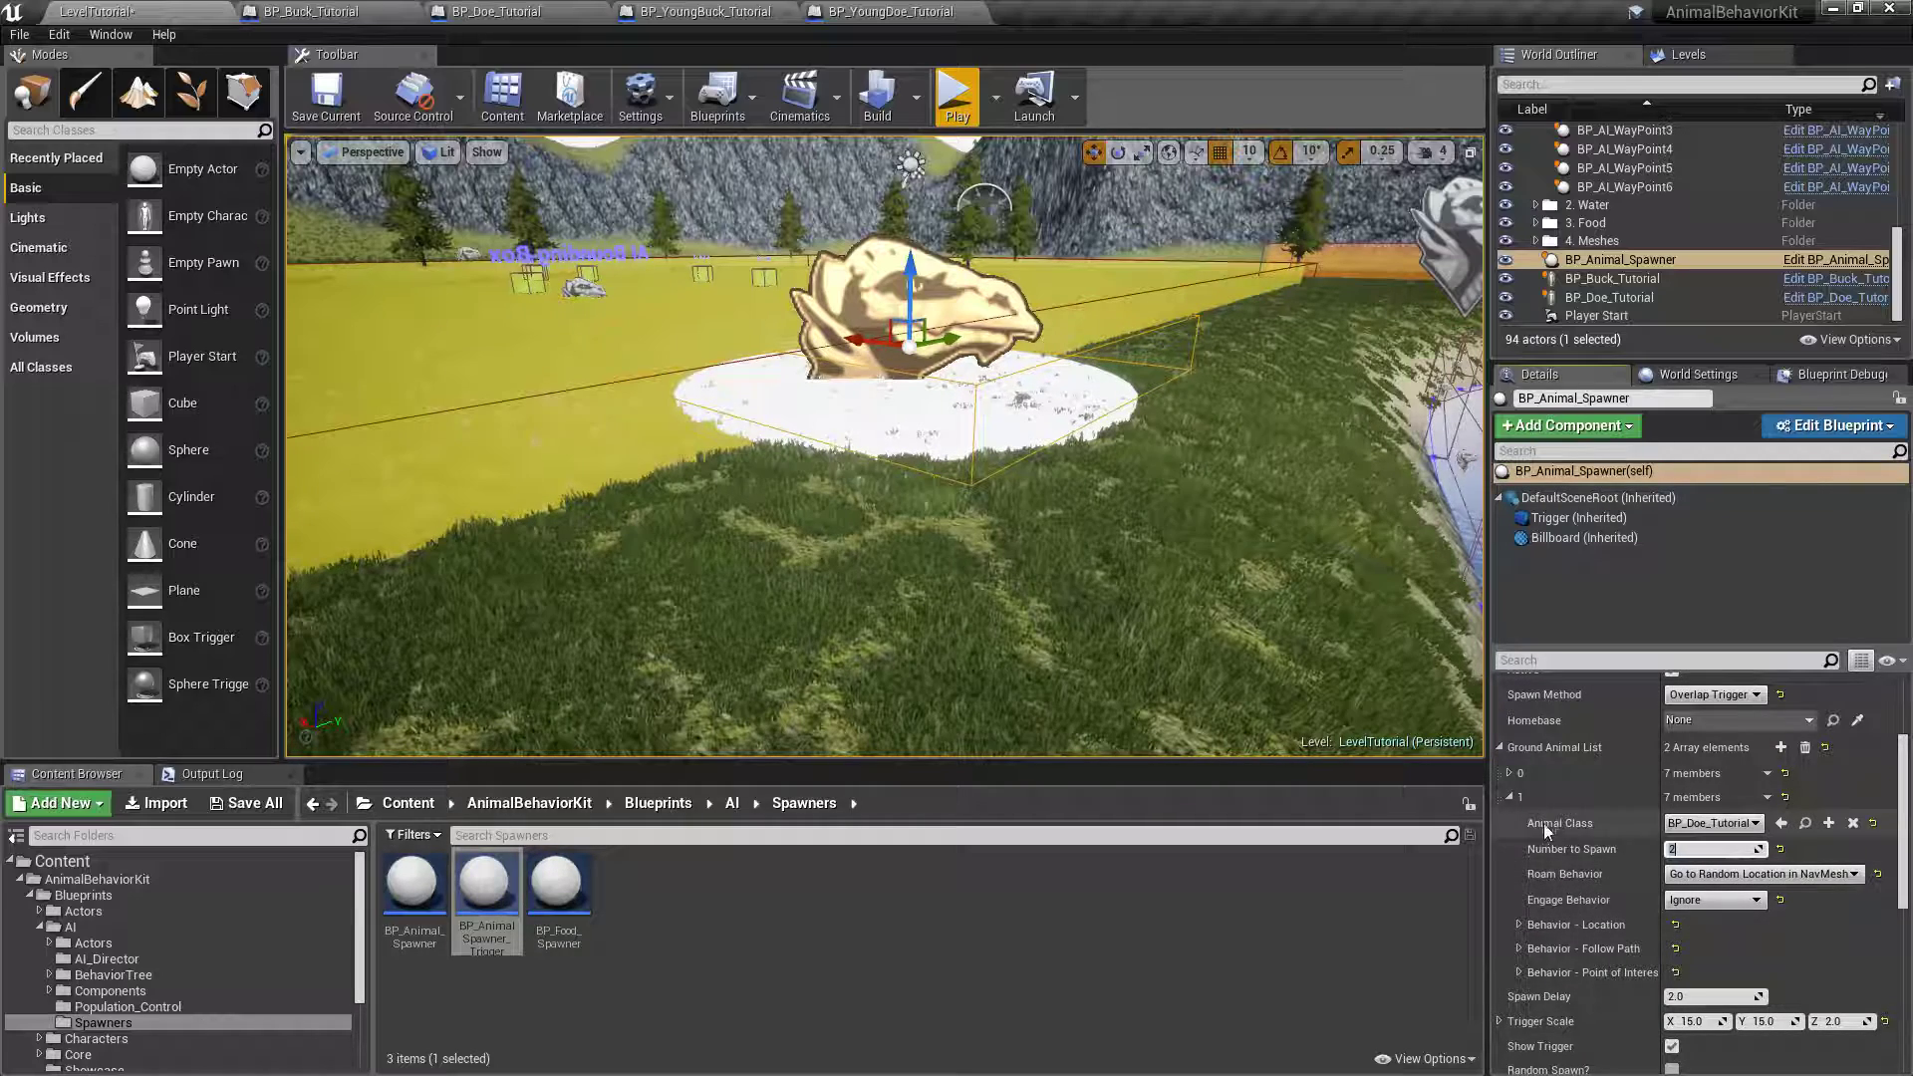
pyautogui.click(1509, 774)
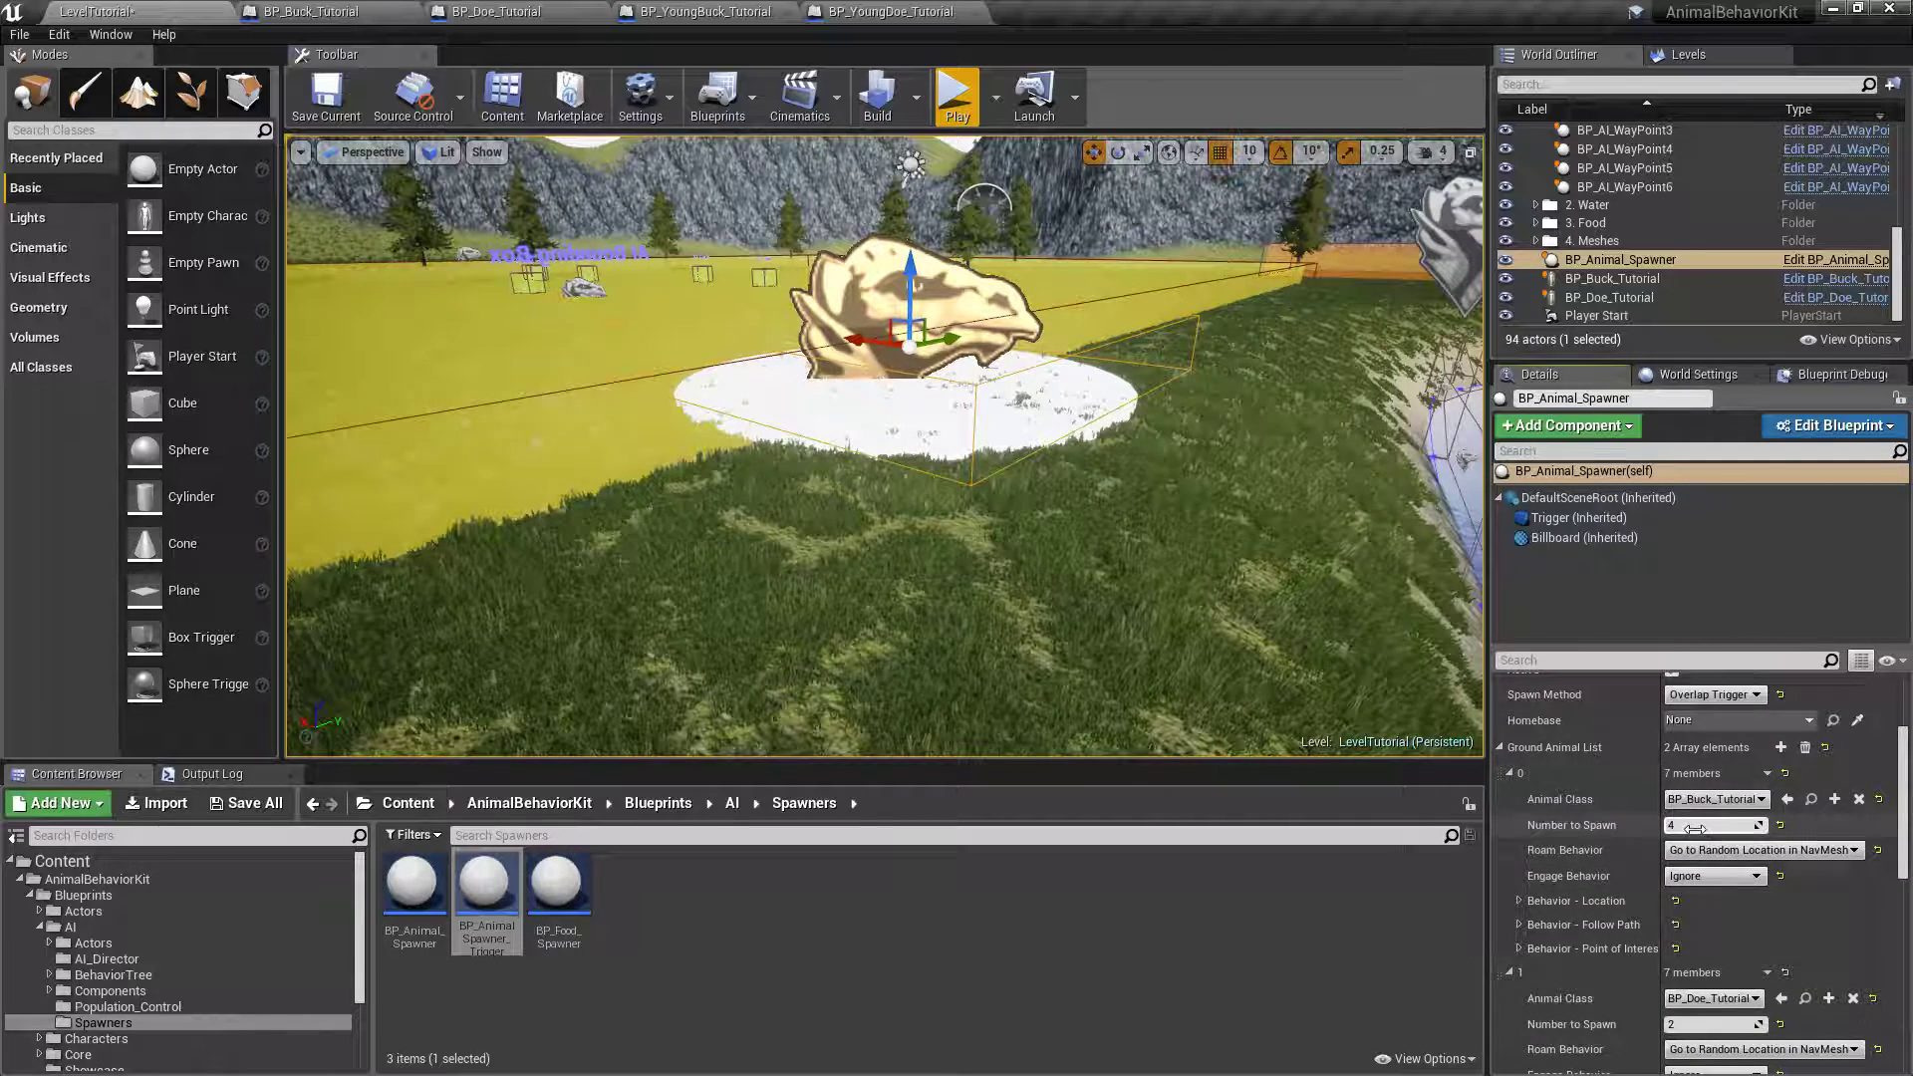
pyautogui.scroll(-1, 1617, 946)
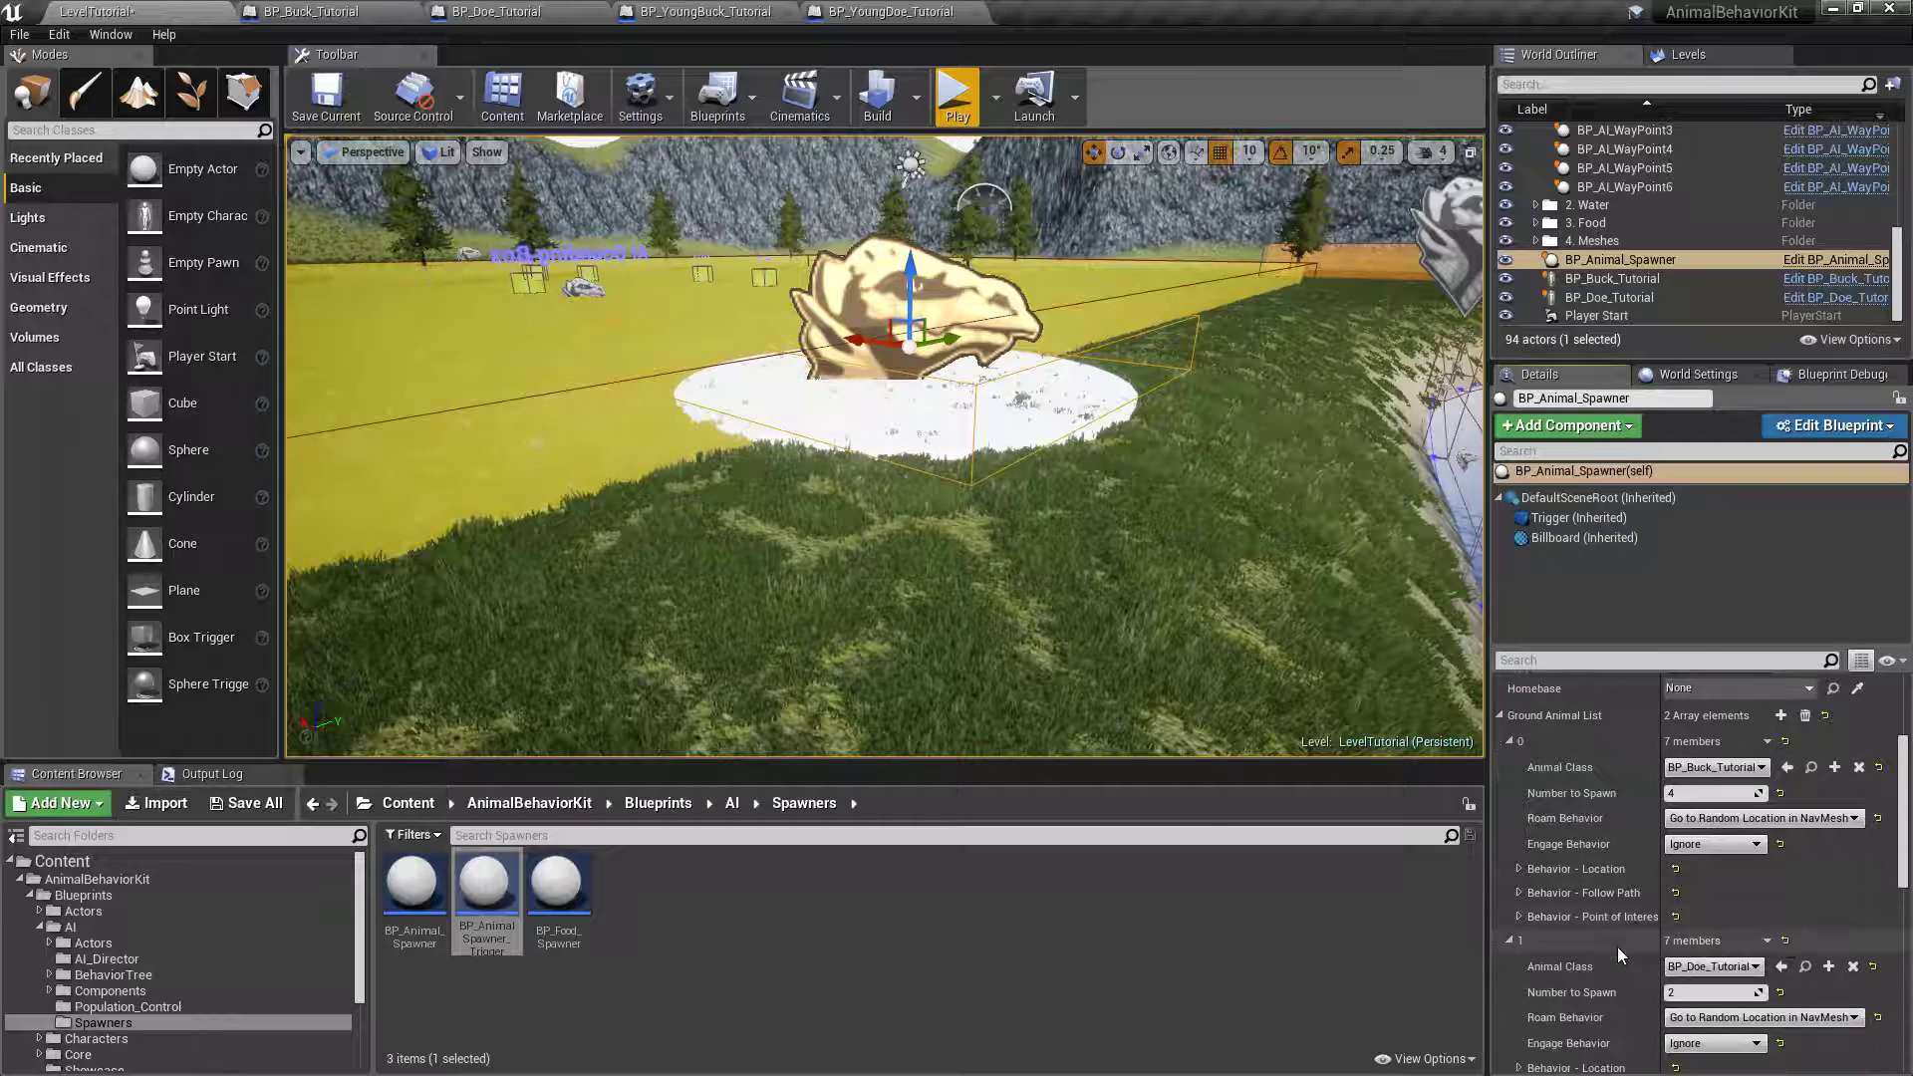
pyautogui.click(1511, 741)
pyautogui.click(1511, 765)
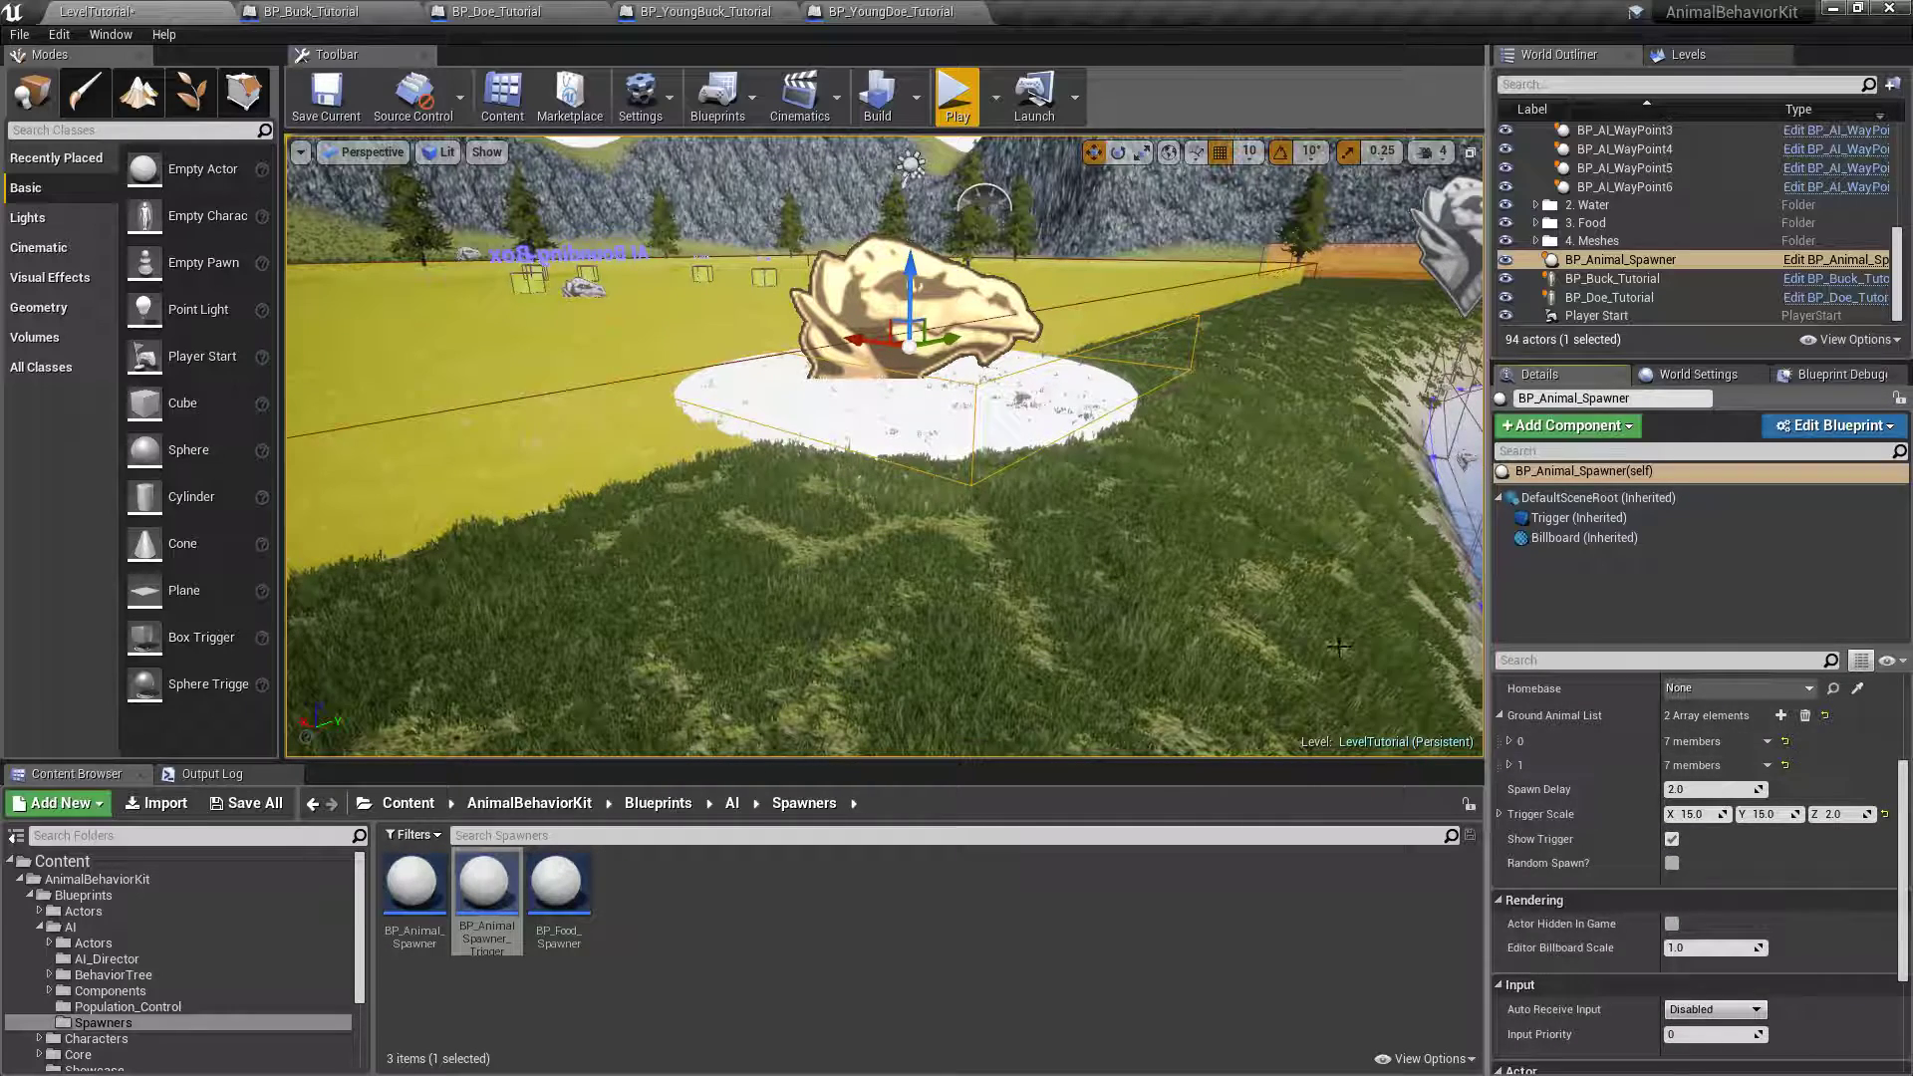
# - Play-test the level by running the character through the trigger, observe the order of spawned bucks and does, and stop the simulation
pyautogui.click(956, 96)
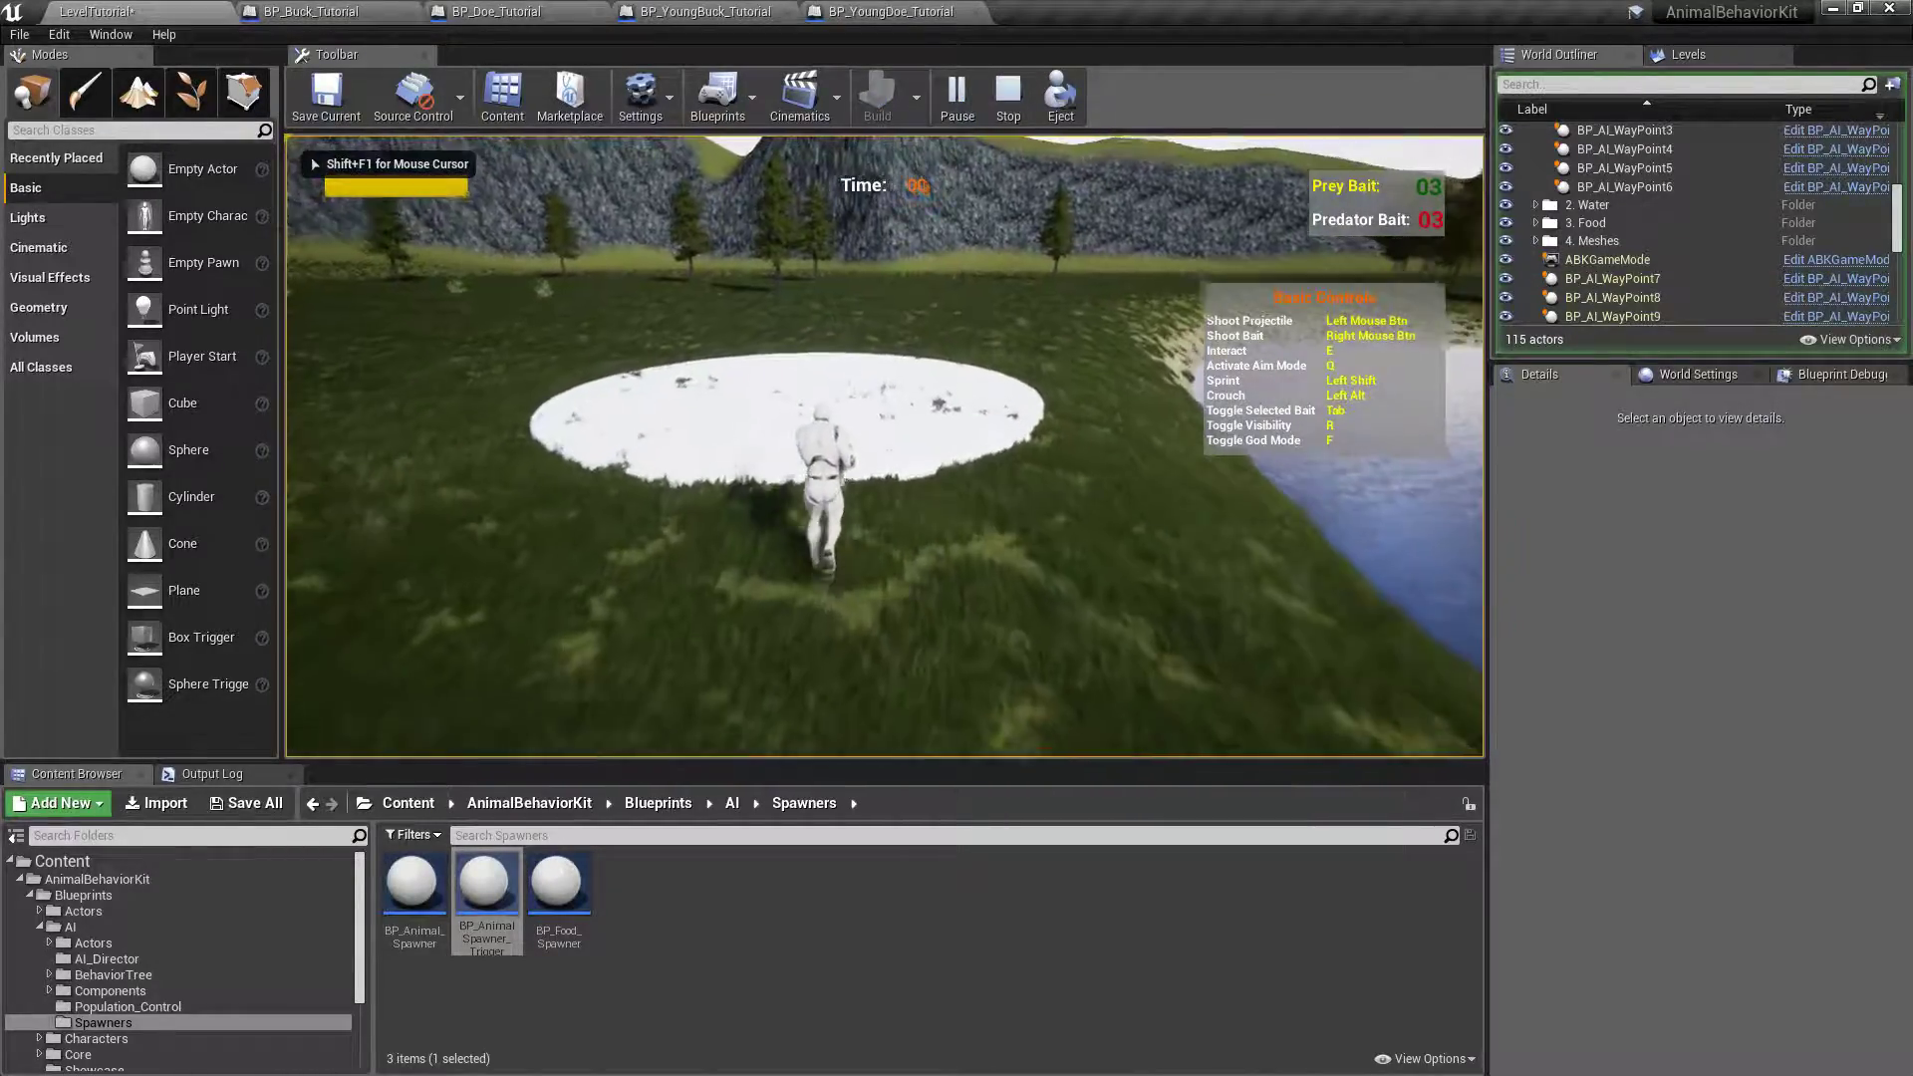
pyautogui.press('s')
pyautogui.press('s')
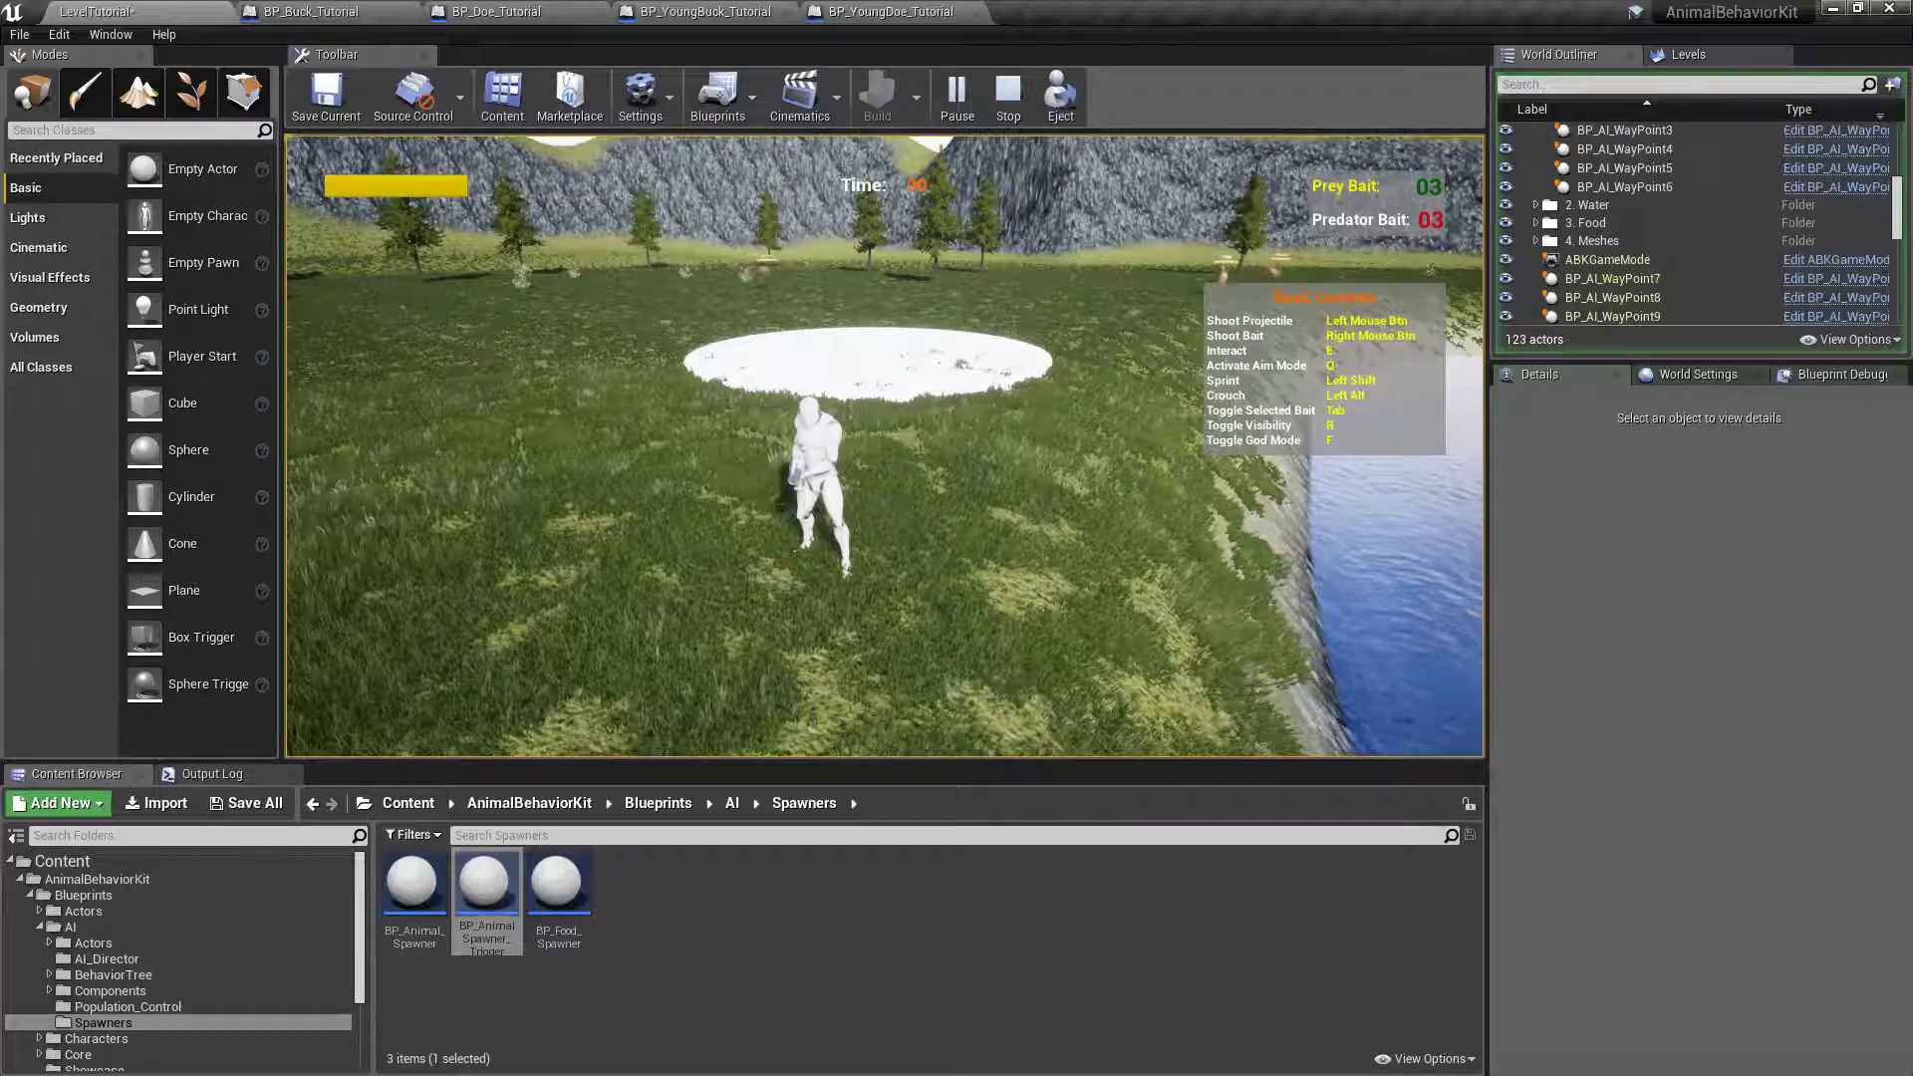
pyautogui.press('a')
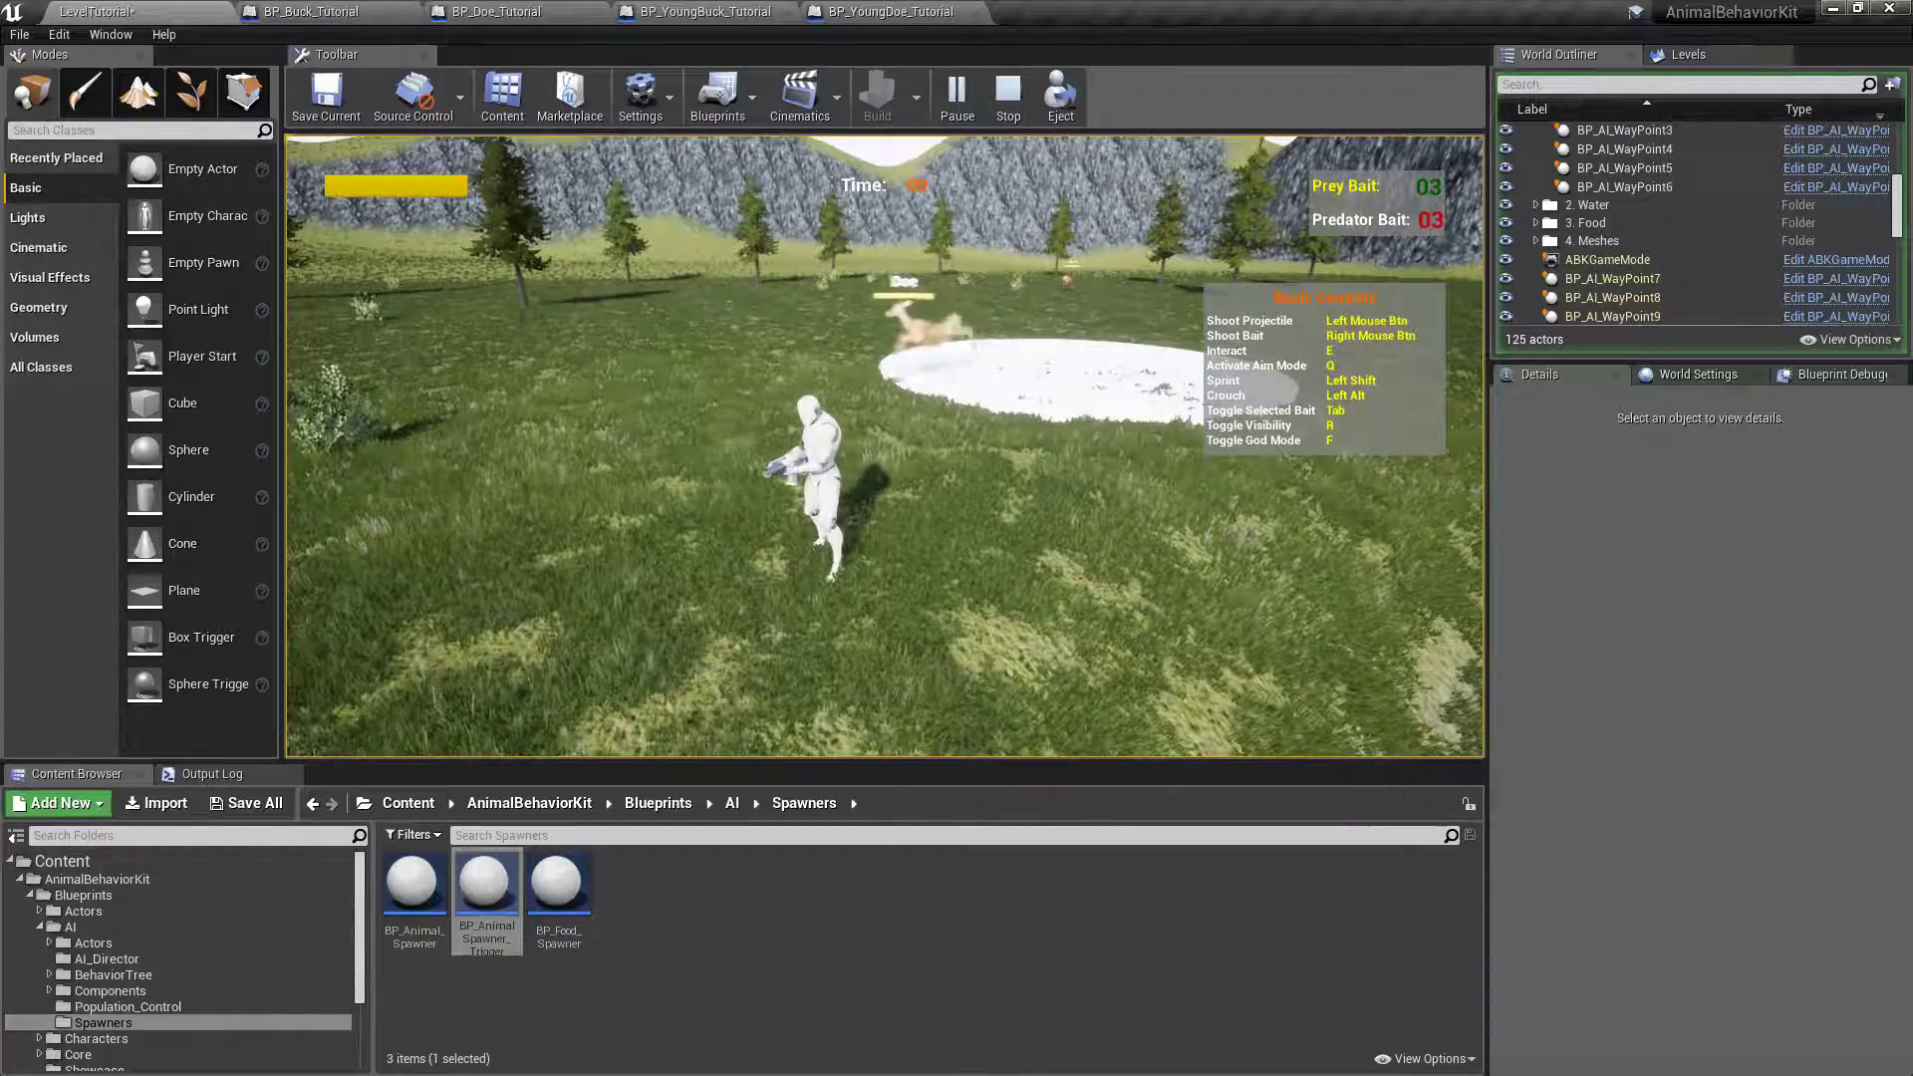
pyautogui.press('a')
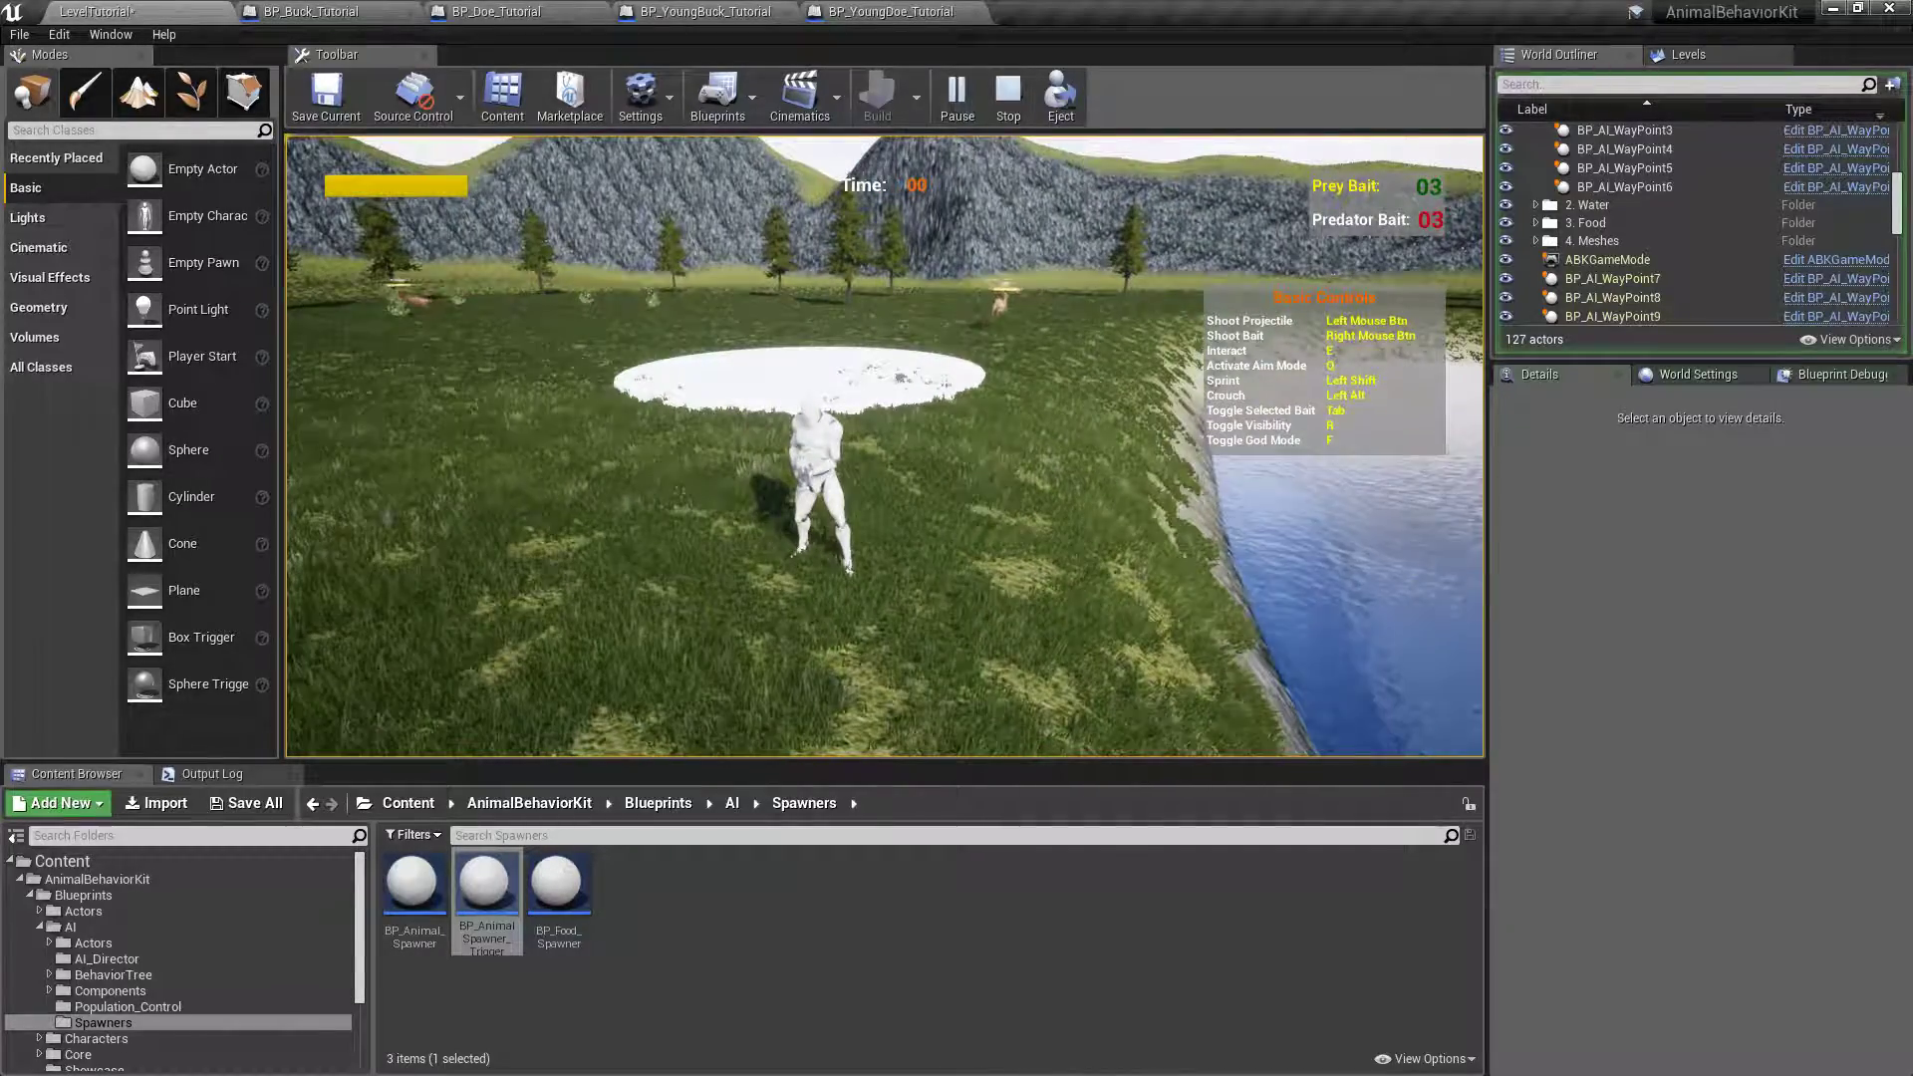
pyautogui.press('Escape')
# - Review the buck and doe entries of BP_Animal_Spawner and enable Random Spawn
pyautogui.click(748, 317)
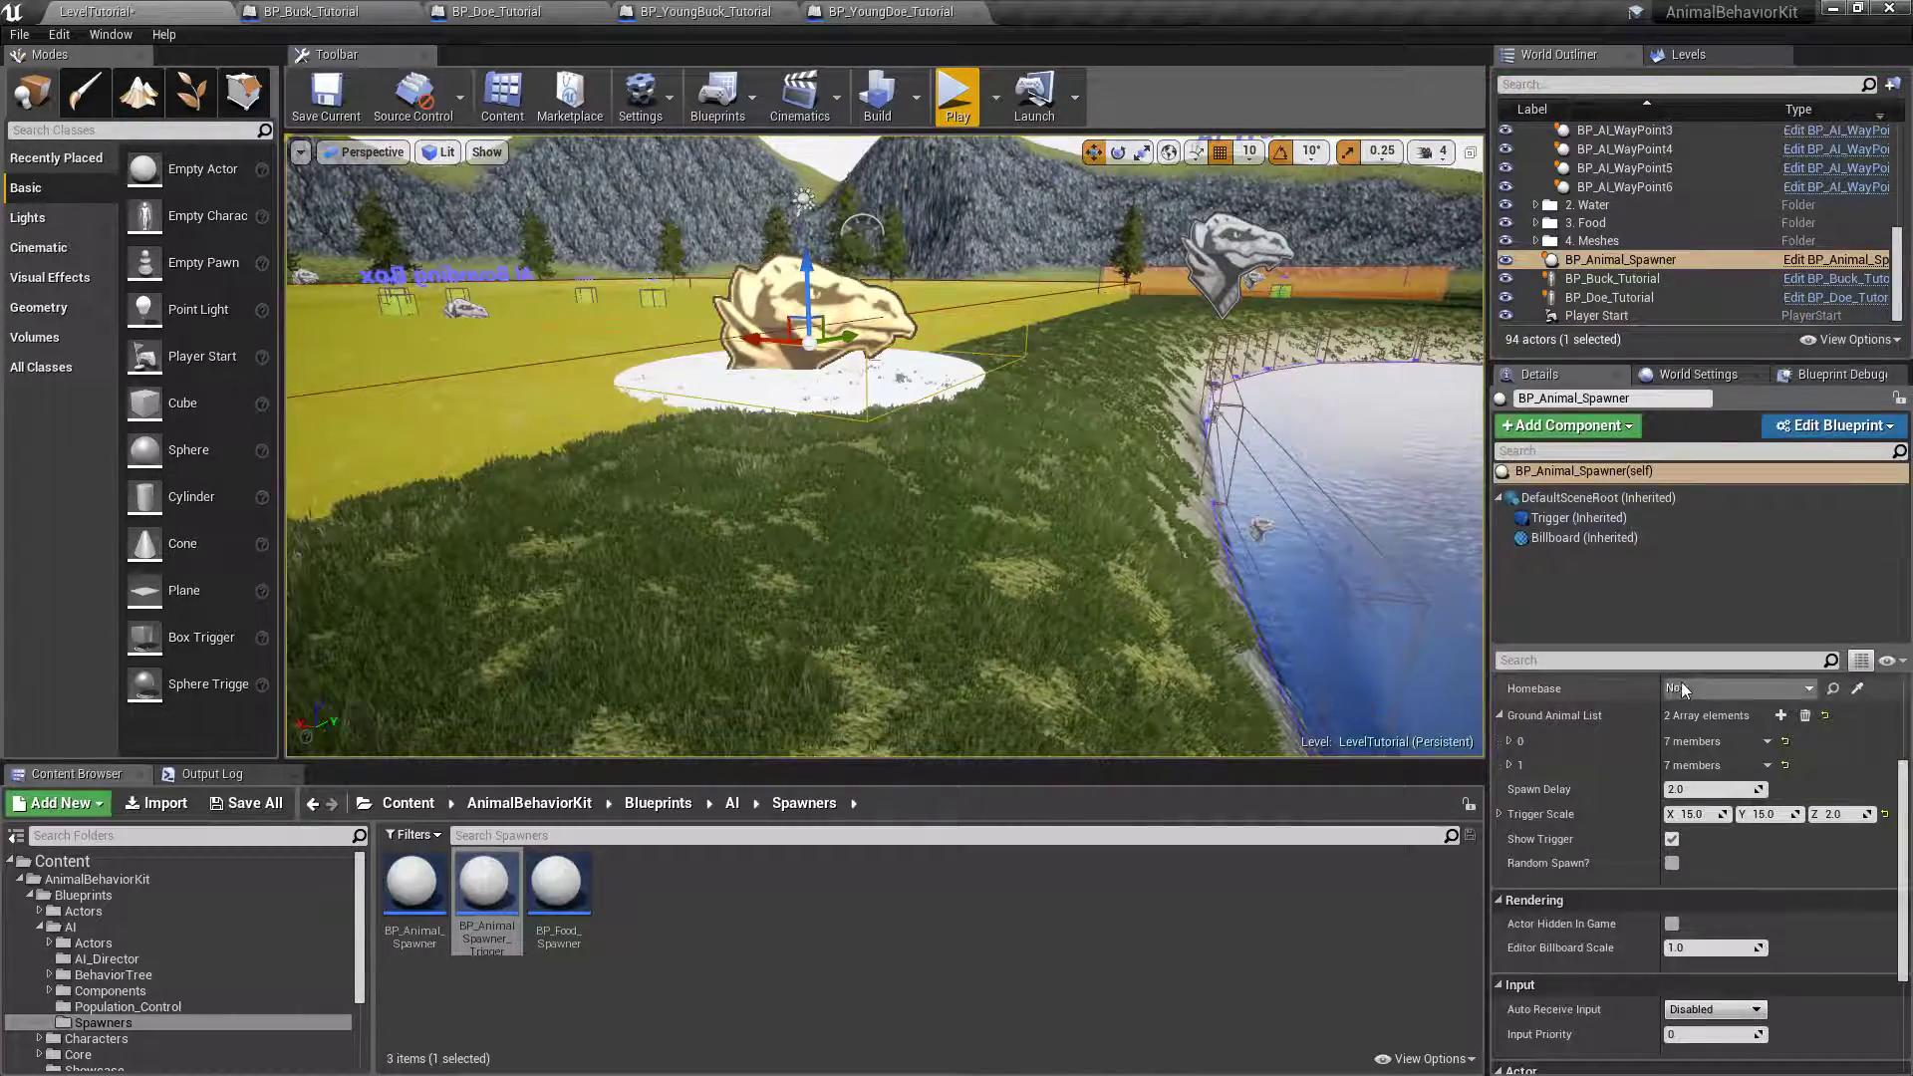
pyautogui.click(1509, 743)
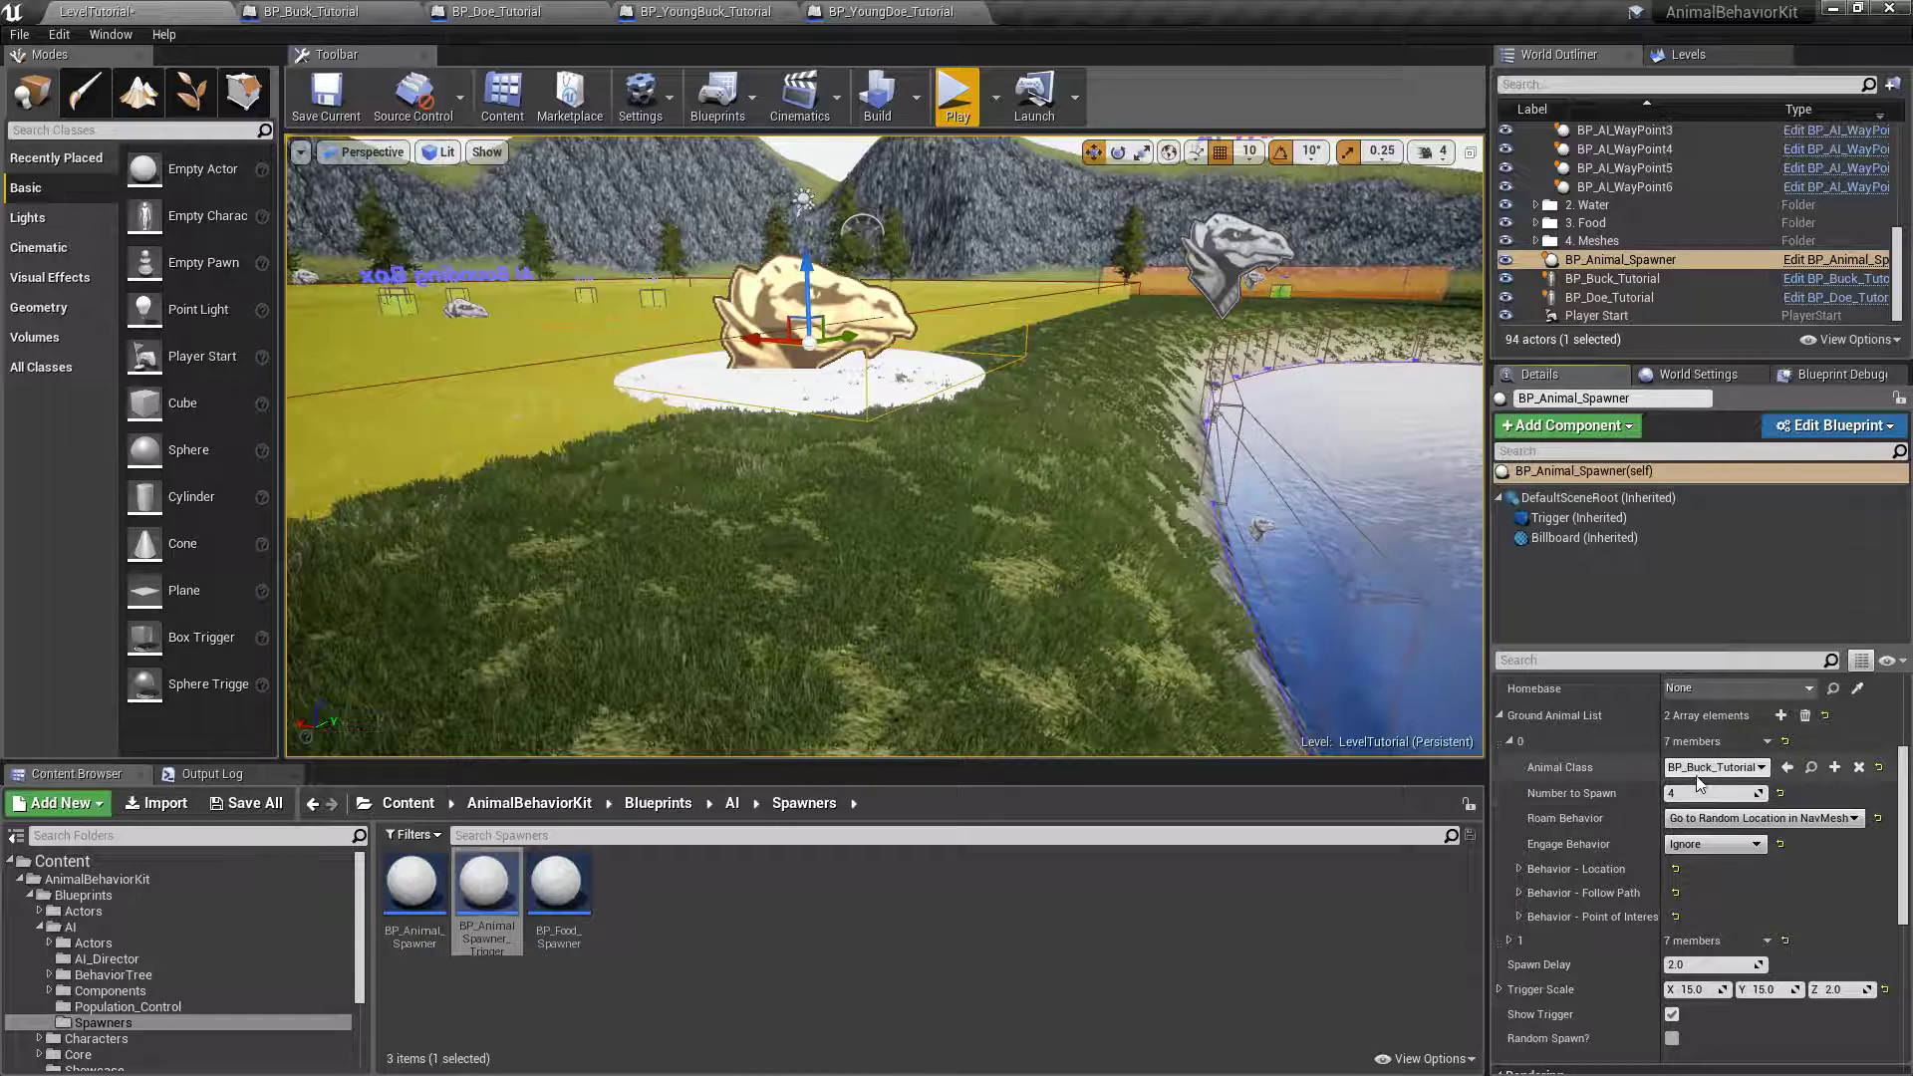
pyautogui.click(1509, 741)
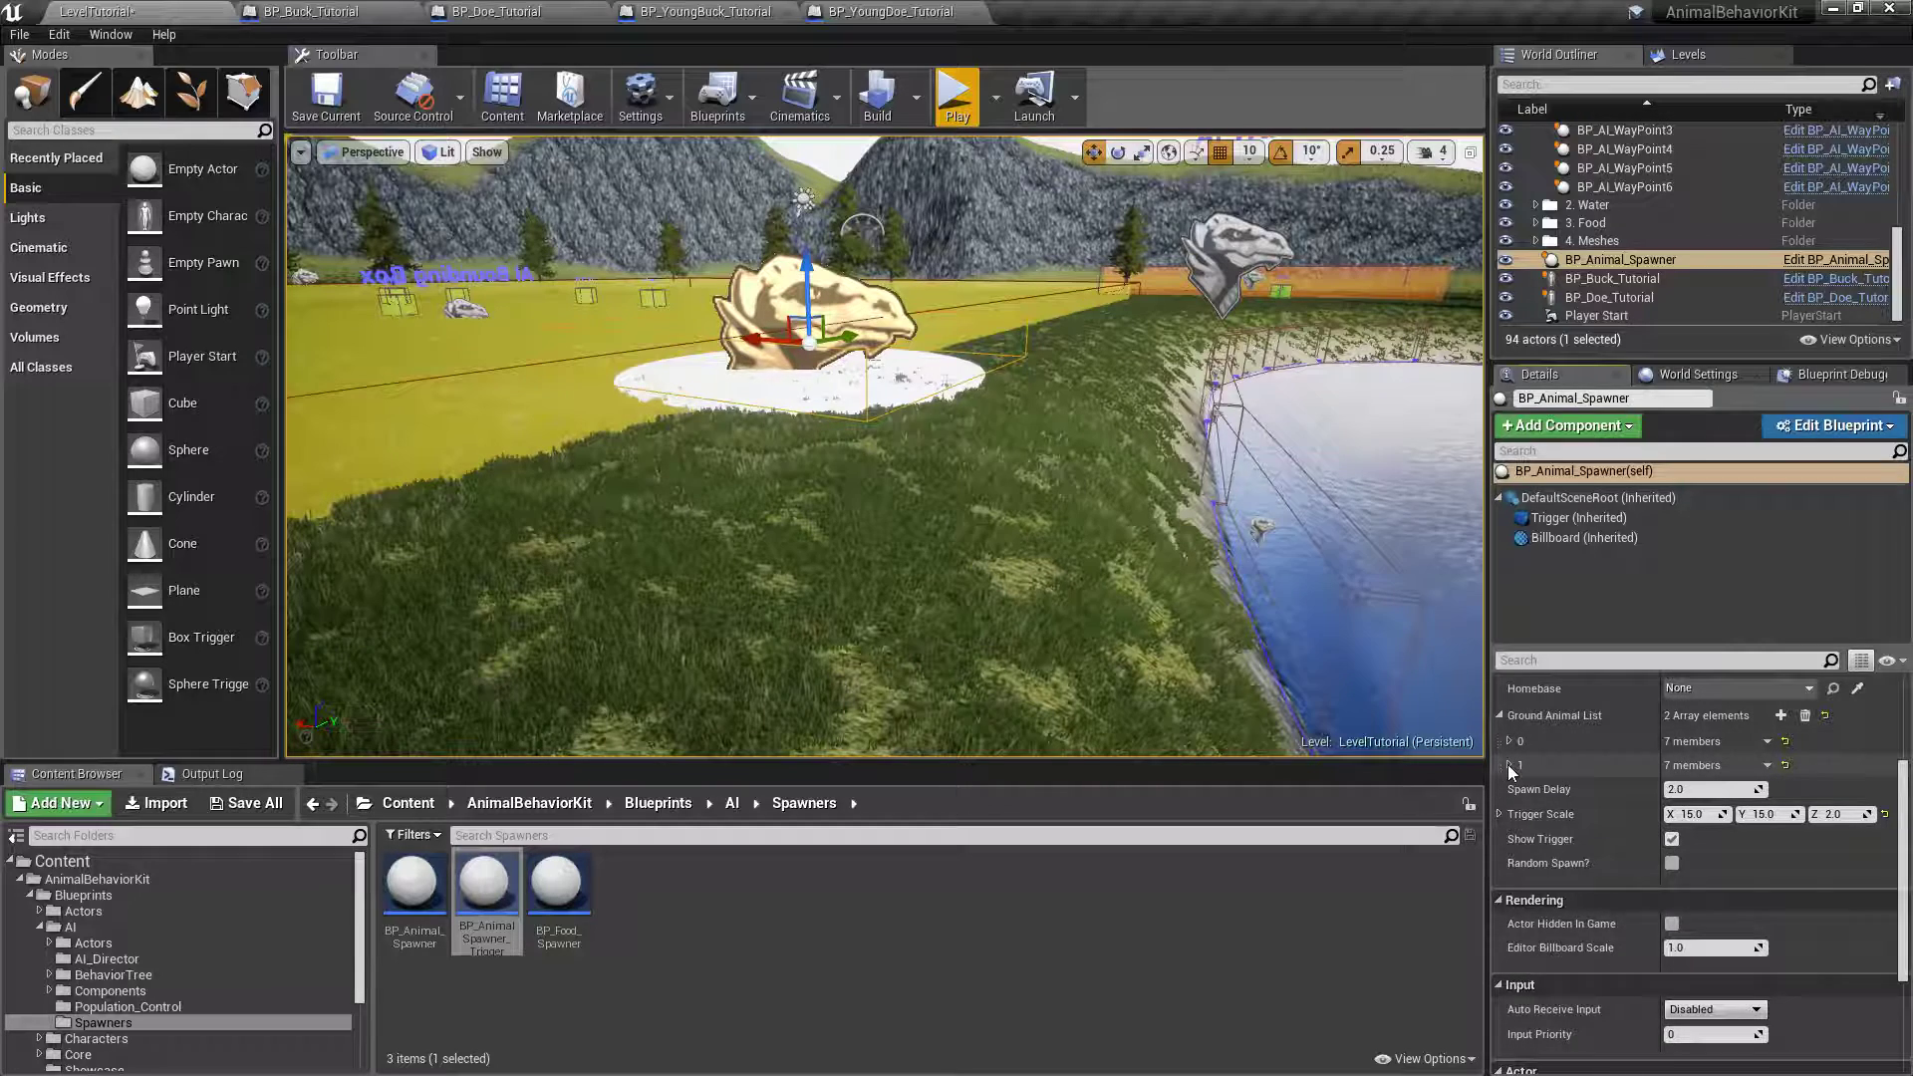
pyautogui.click(1509, 766)
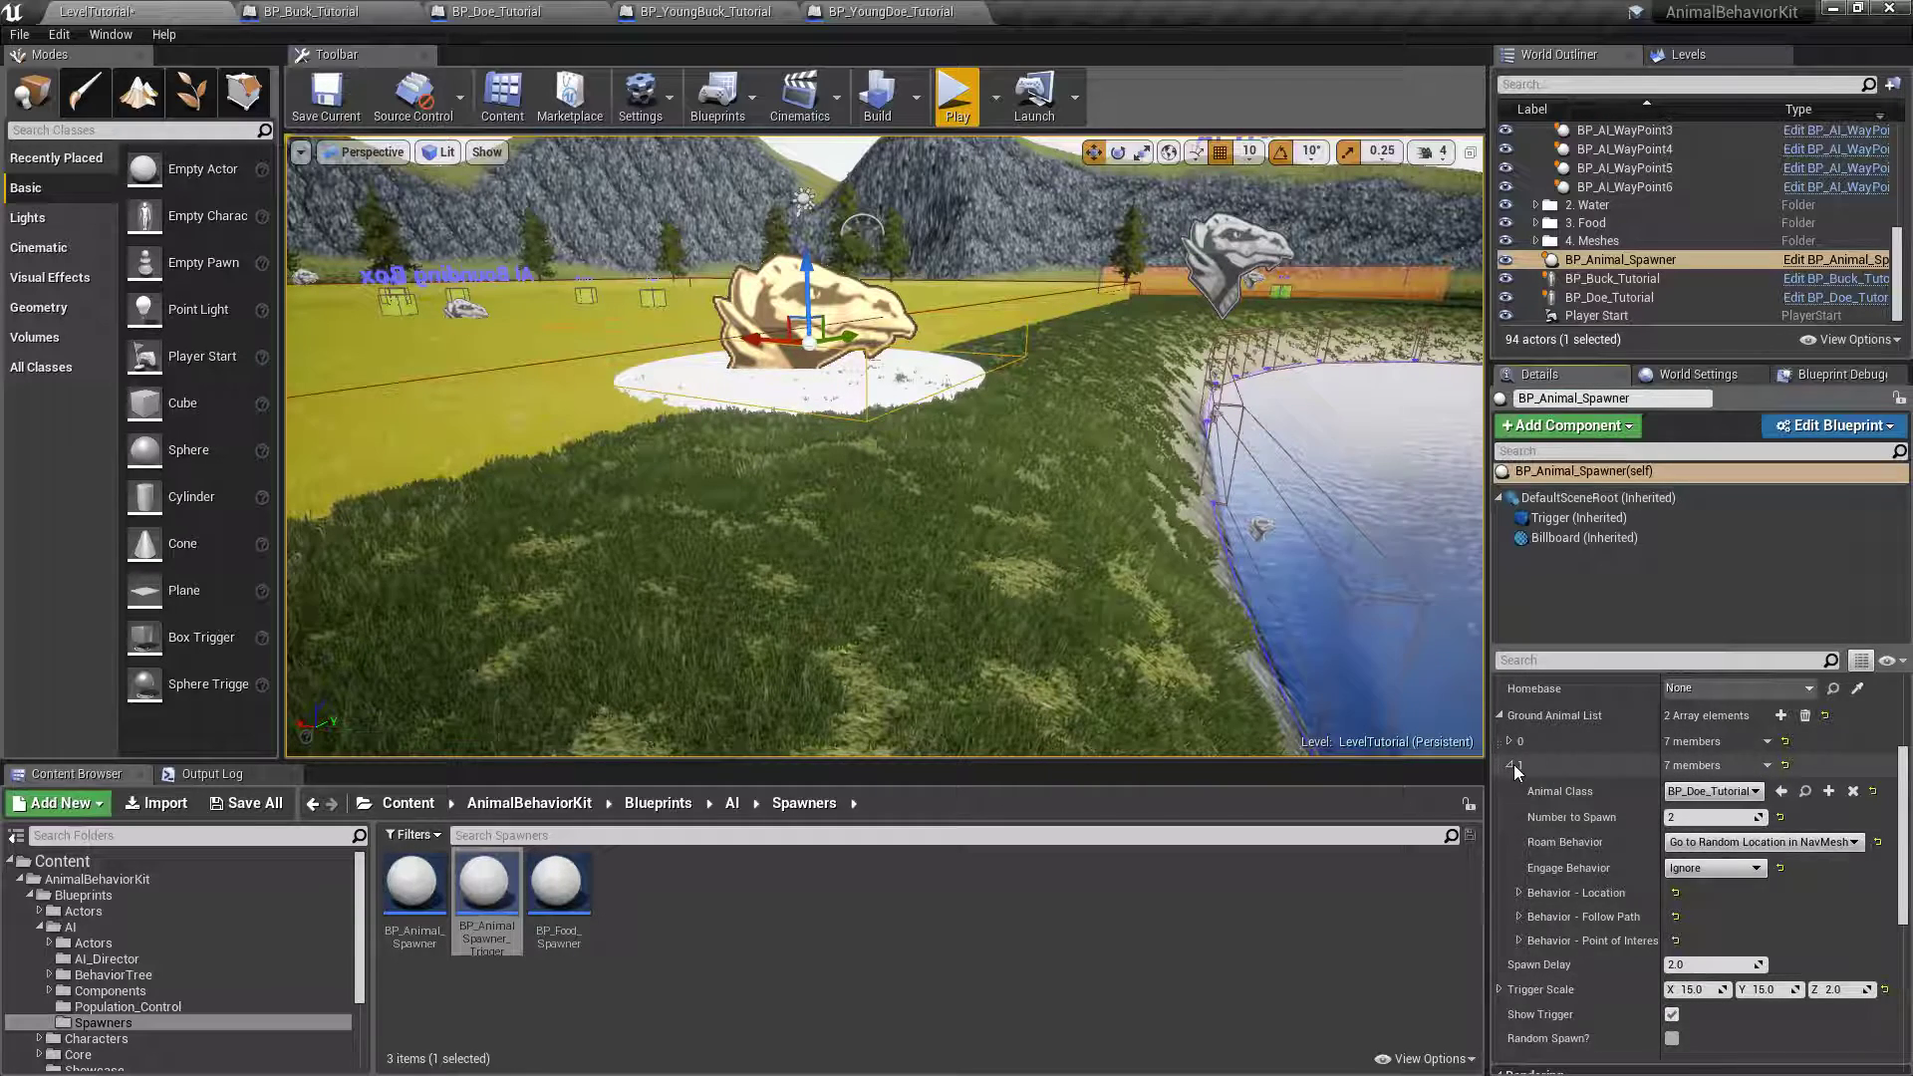
pyautogui.click(1511, 767)
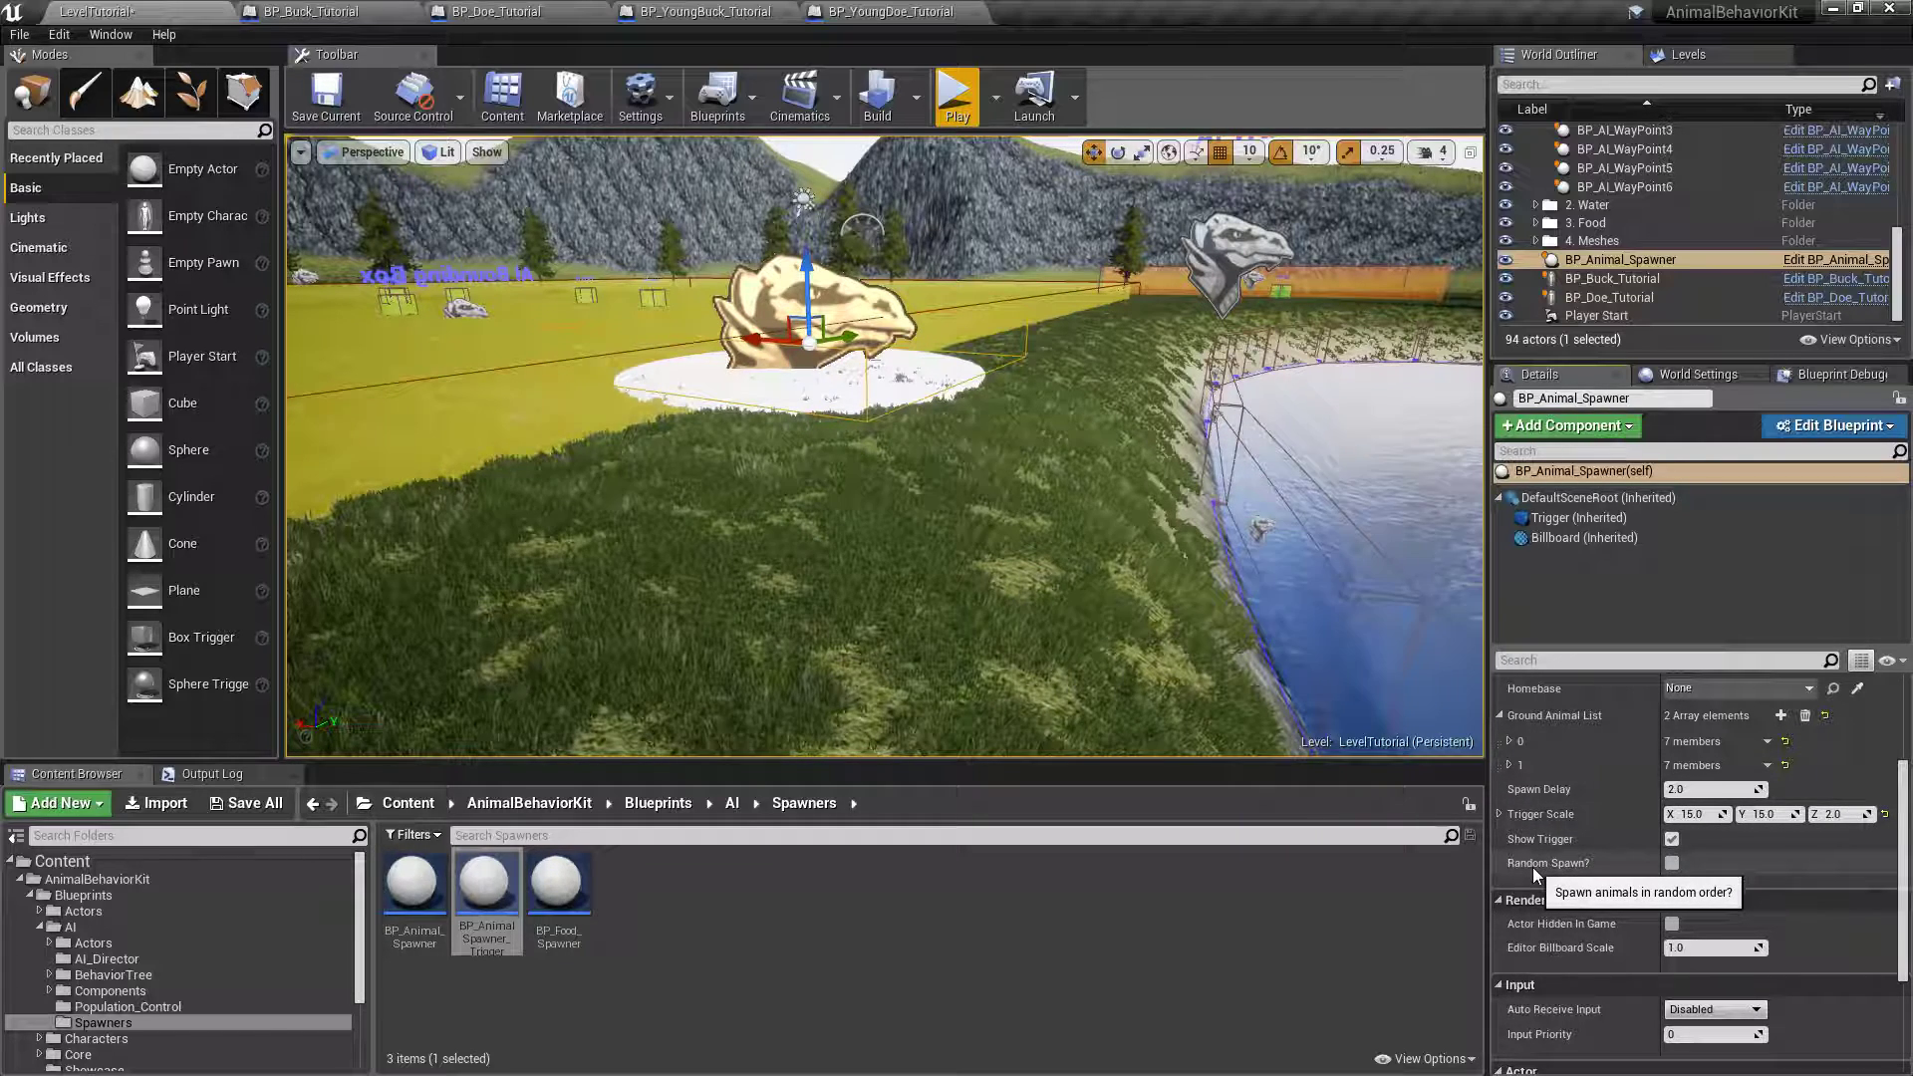
pyautogui.click(1671, 863)
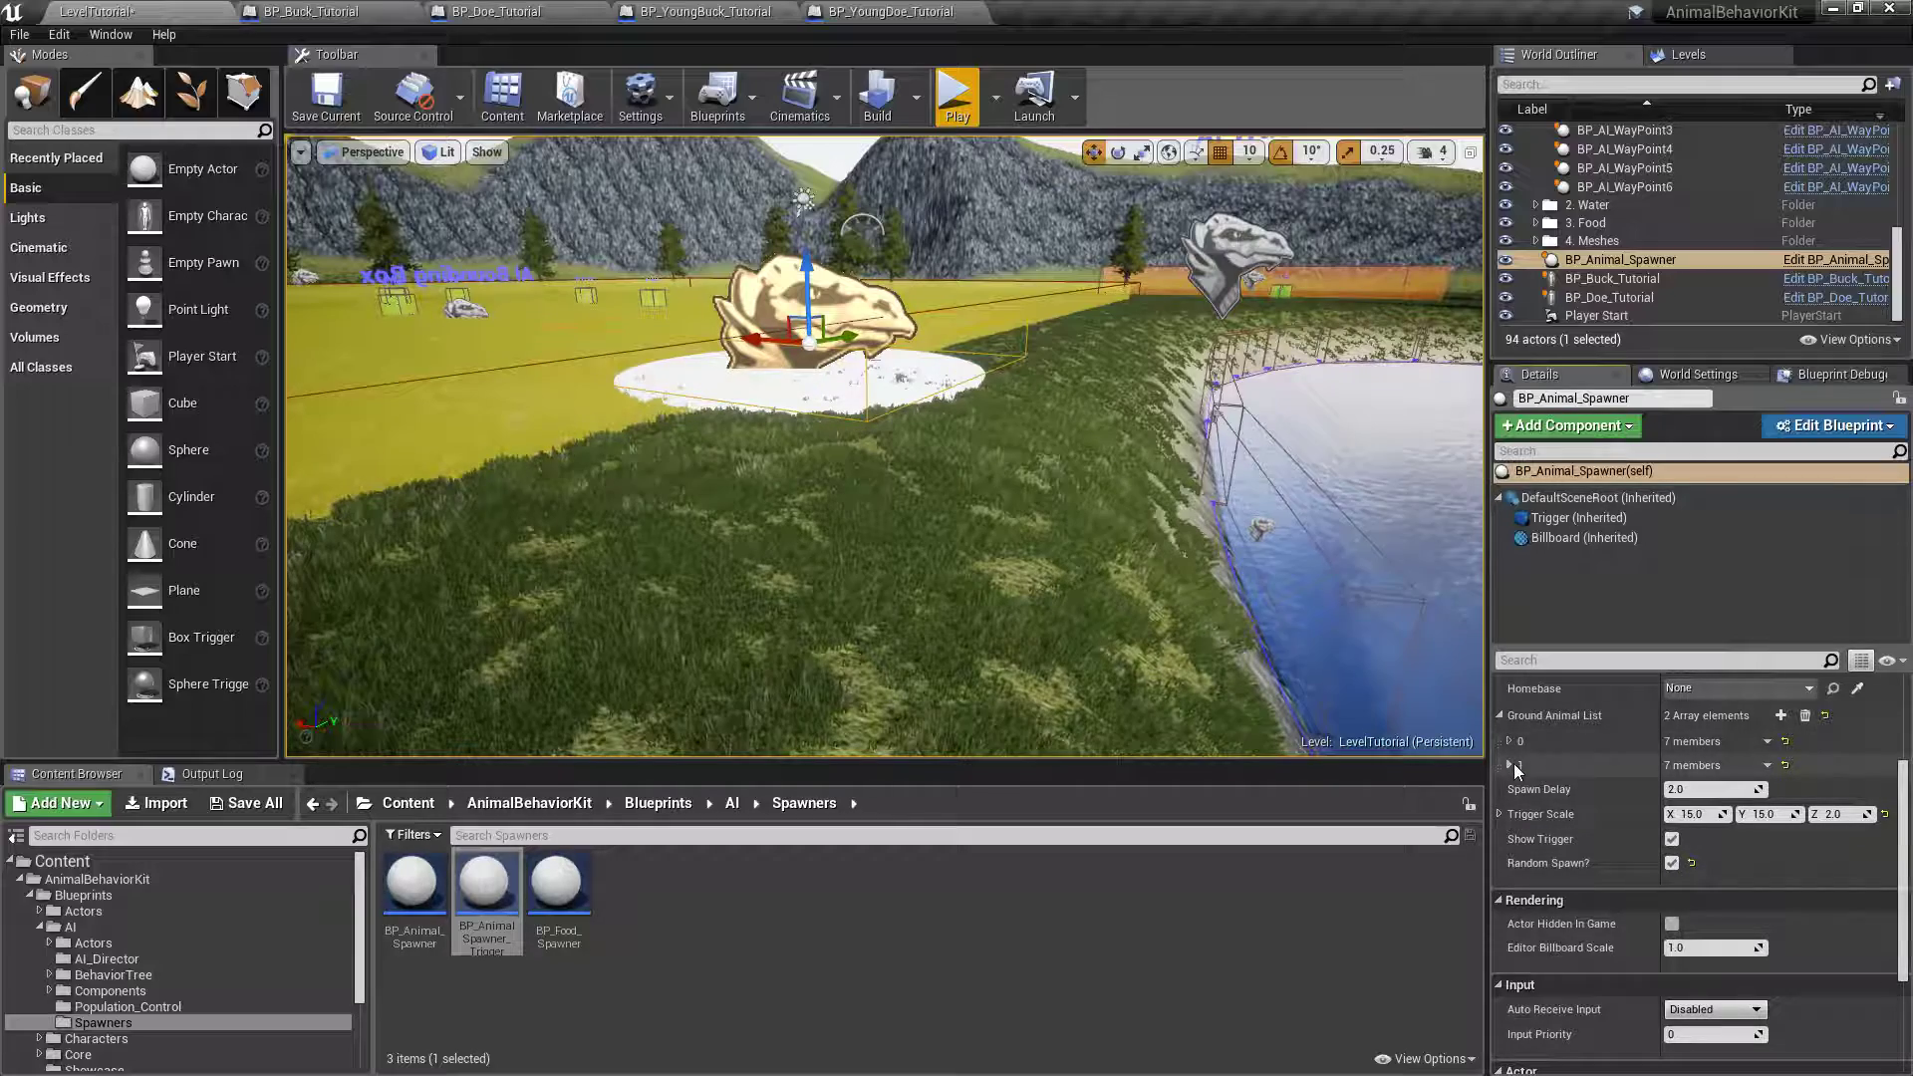
# - Play-test the level with Random Spawn enabled by running the character toward the spawner's trigger, and stop the simulation
pyautogui.click(956, 96)
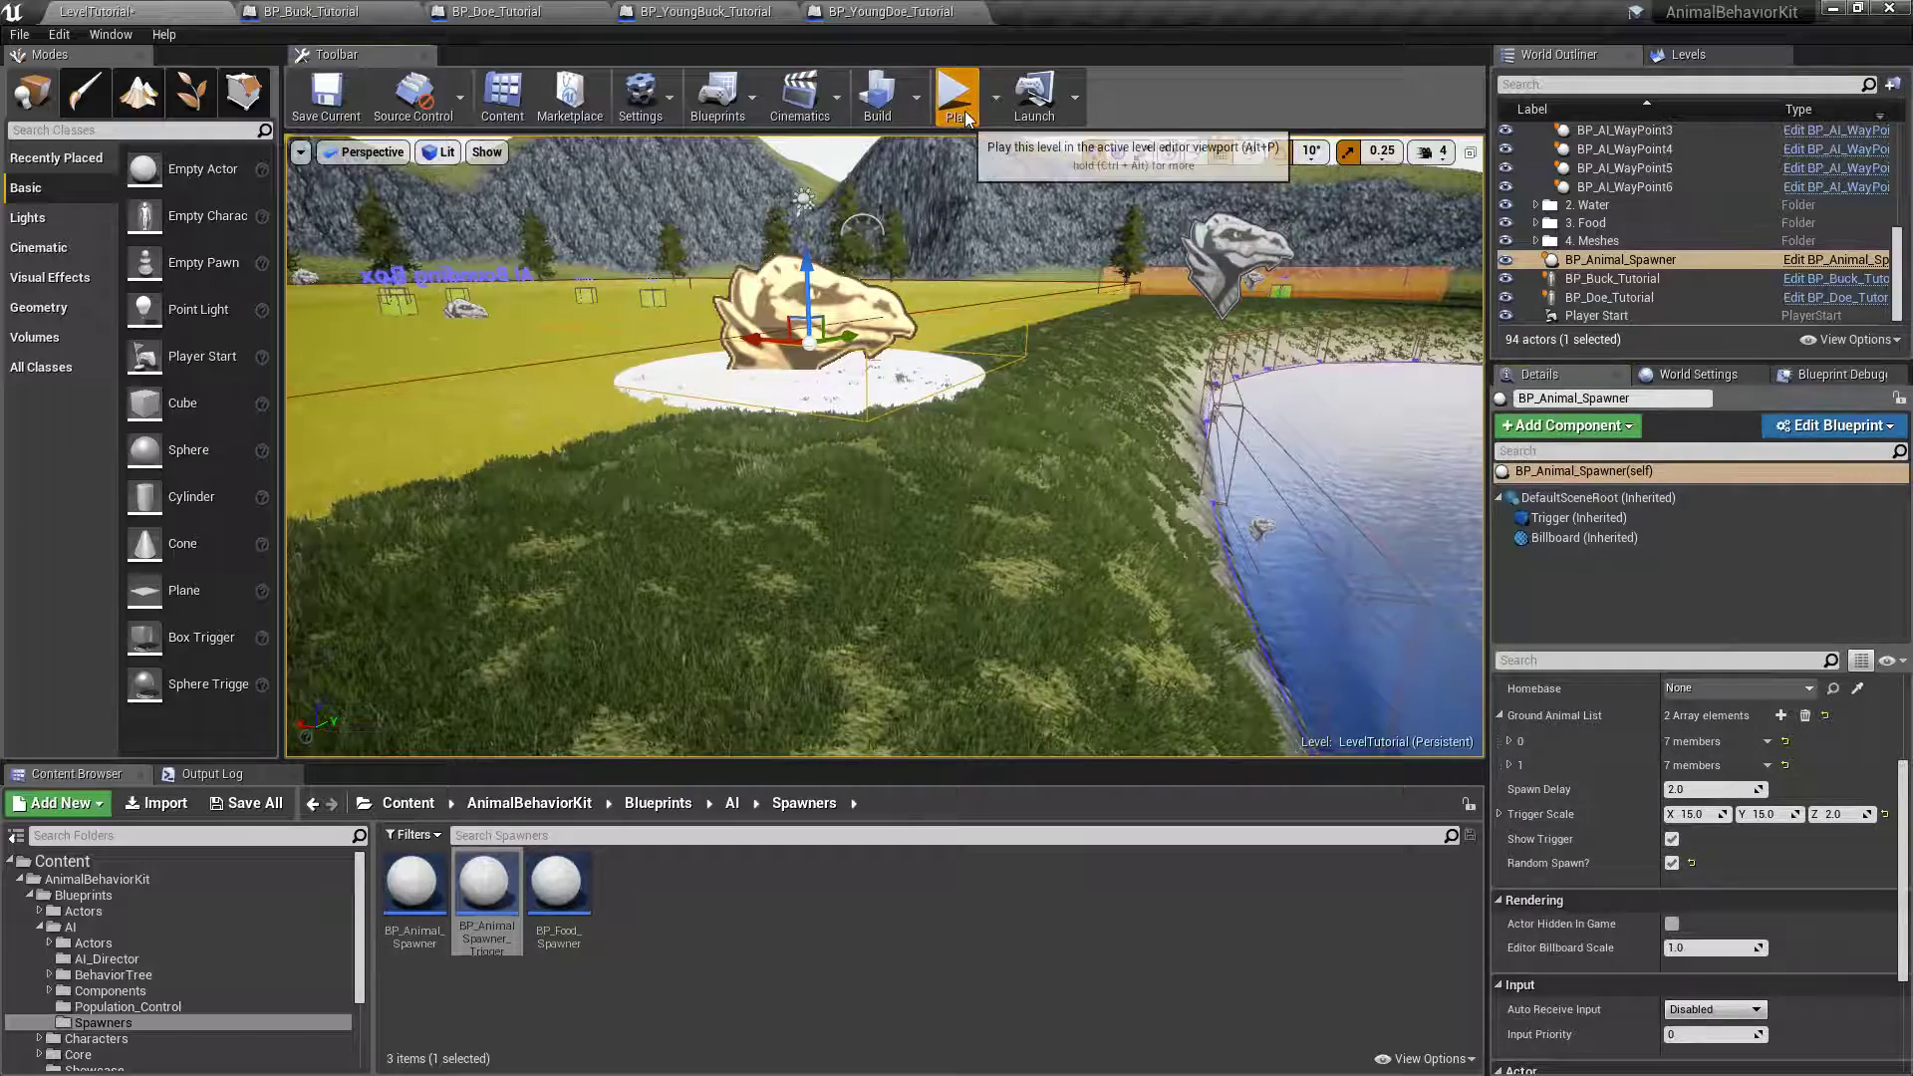
pyautogui.press('w')
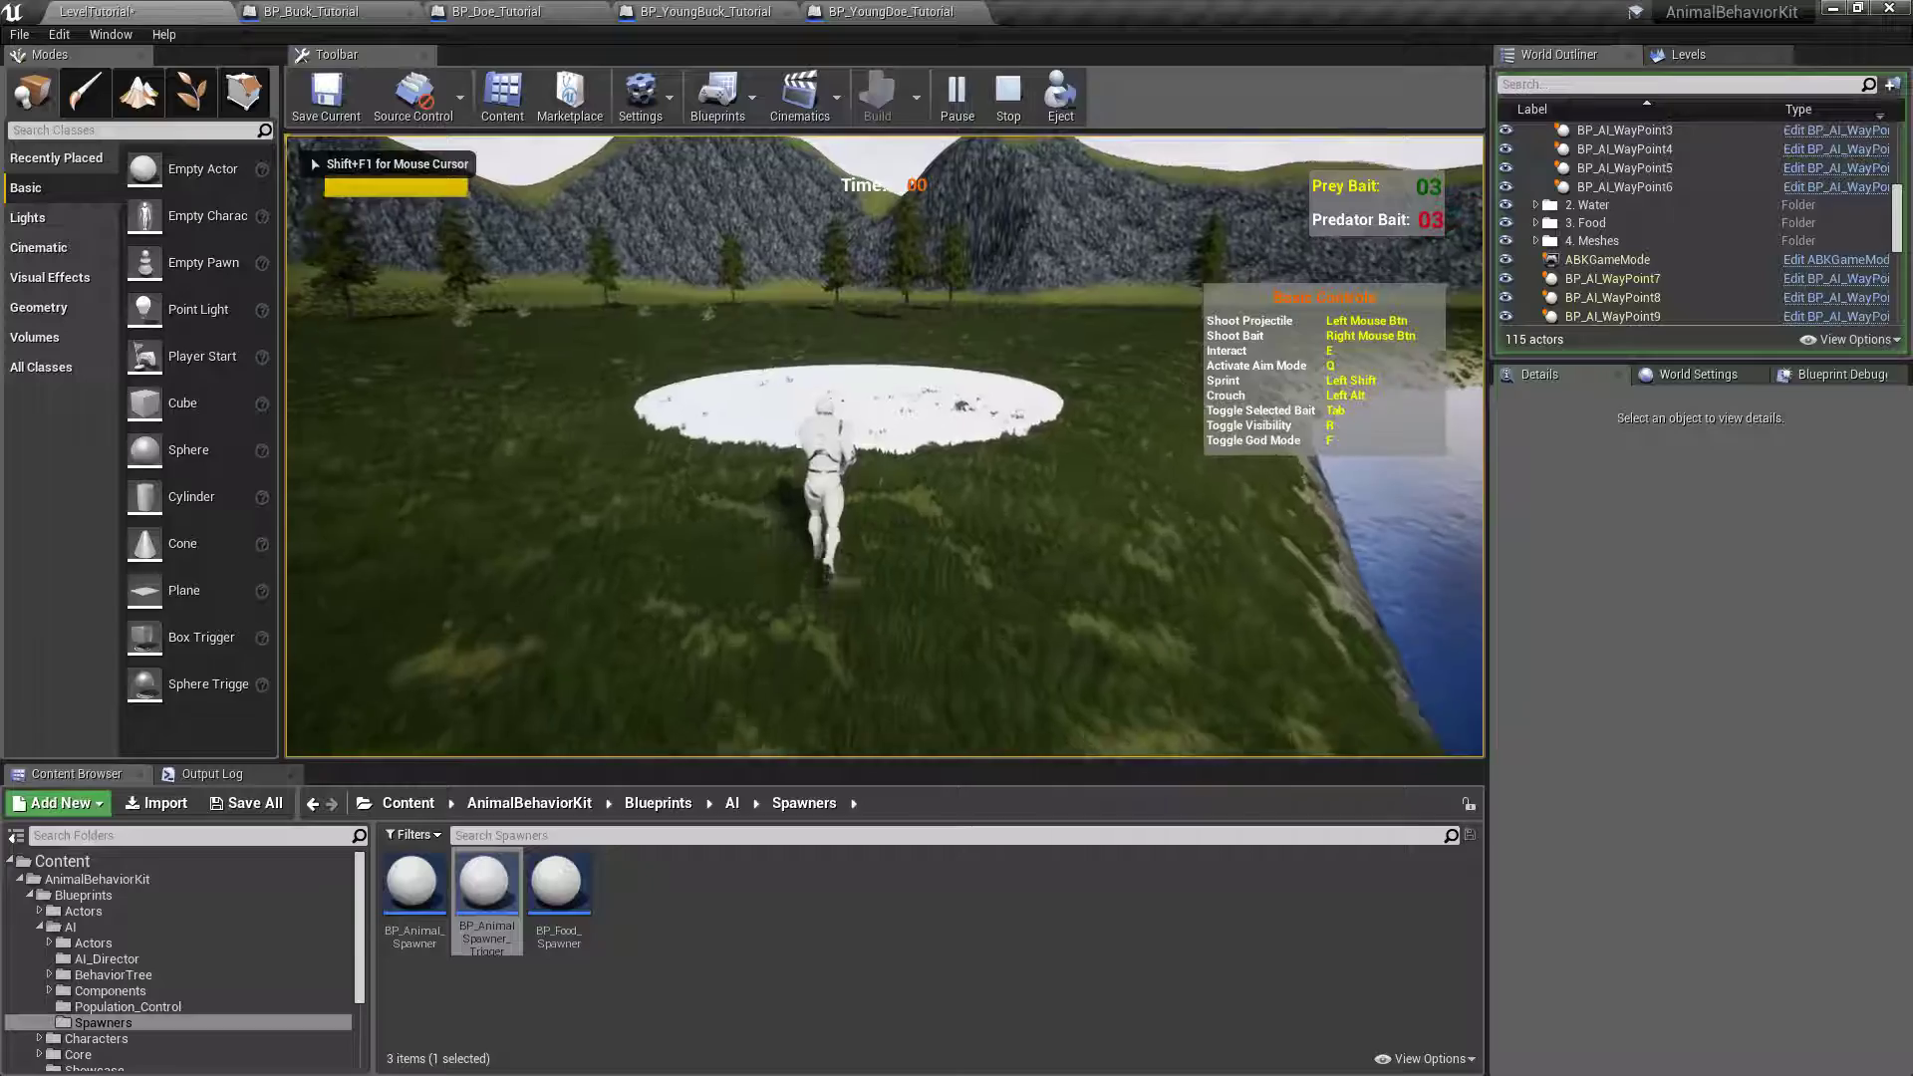
pyautogui.press('Escape')
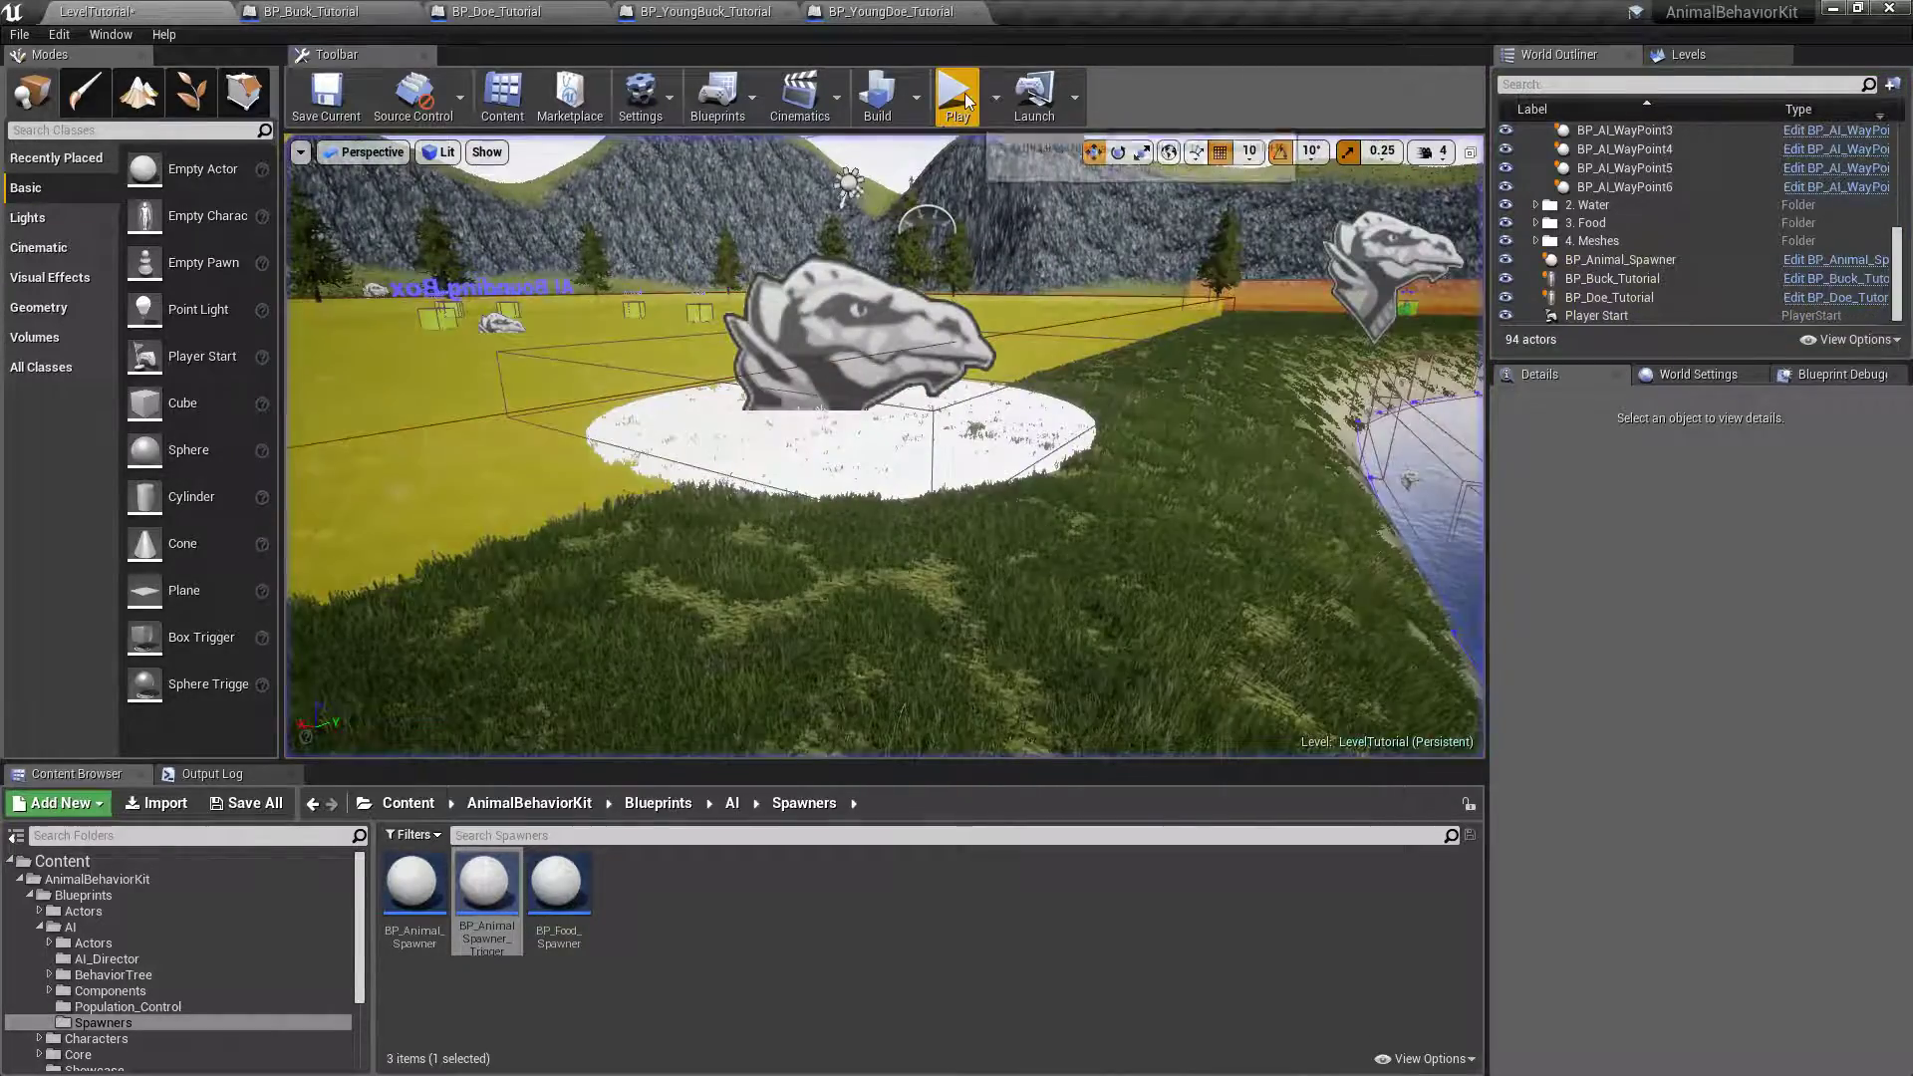
# - Play-test again, entering the trigger and backing away to observe the random spawn order, stop the simulation, and reselect BP_Animal_Spawner
pyautogui.click(956, 97)
pyautogui.press('w')
pyautogui.press('w')
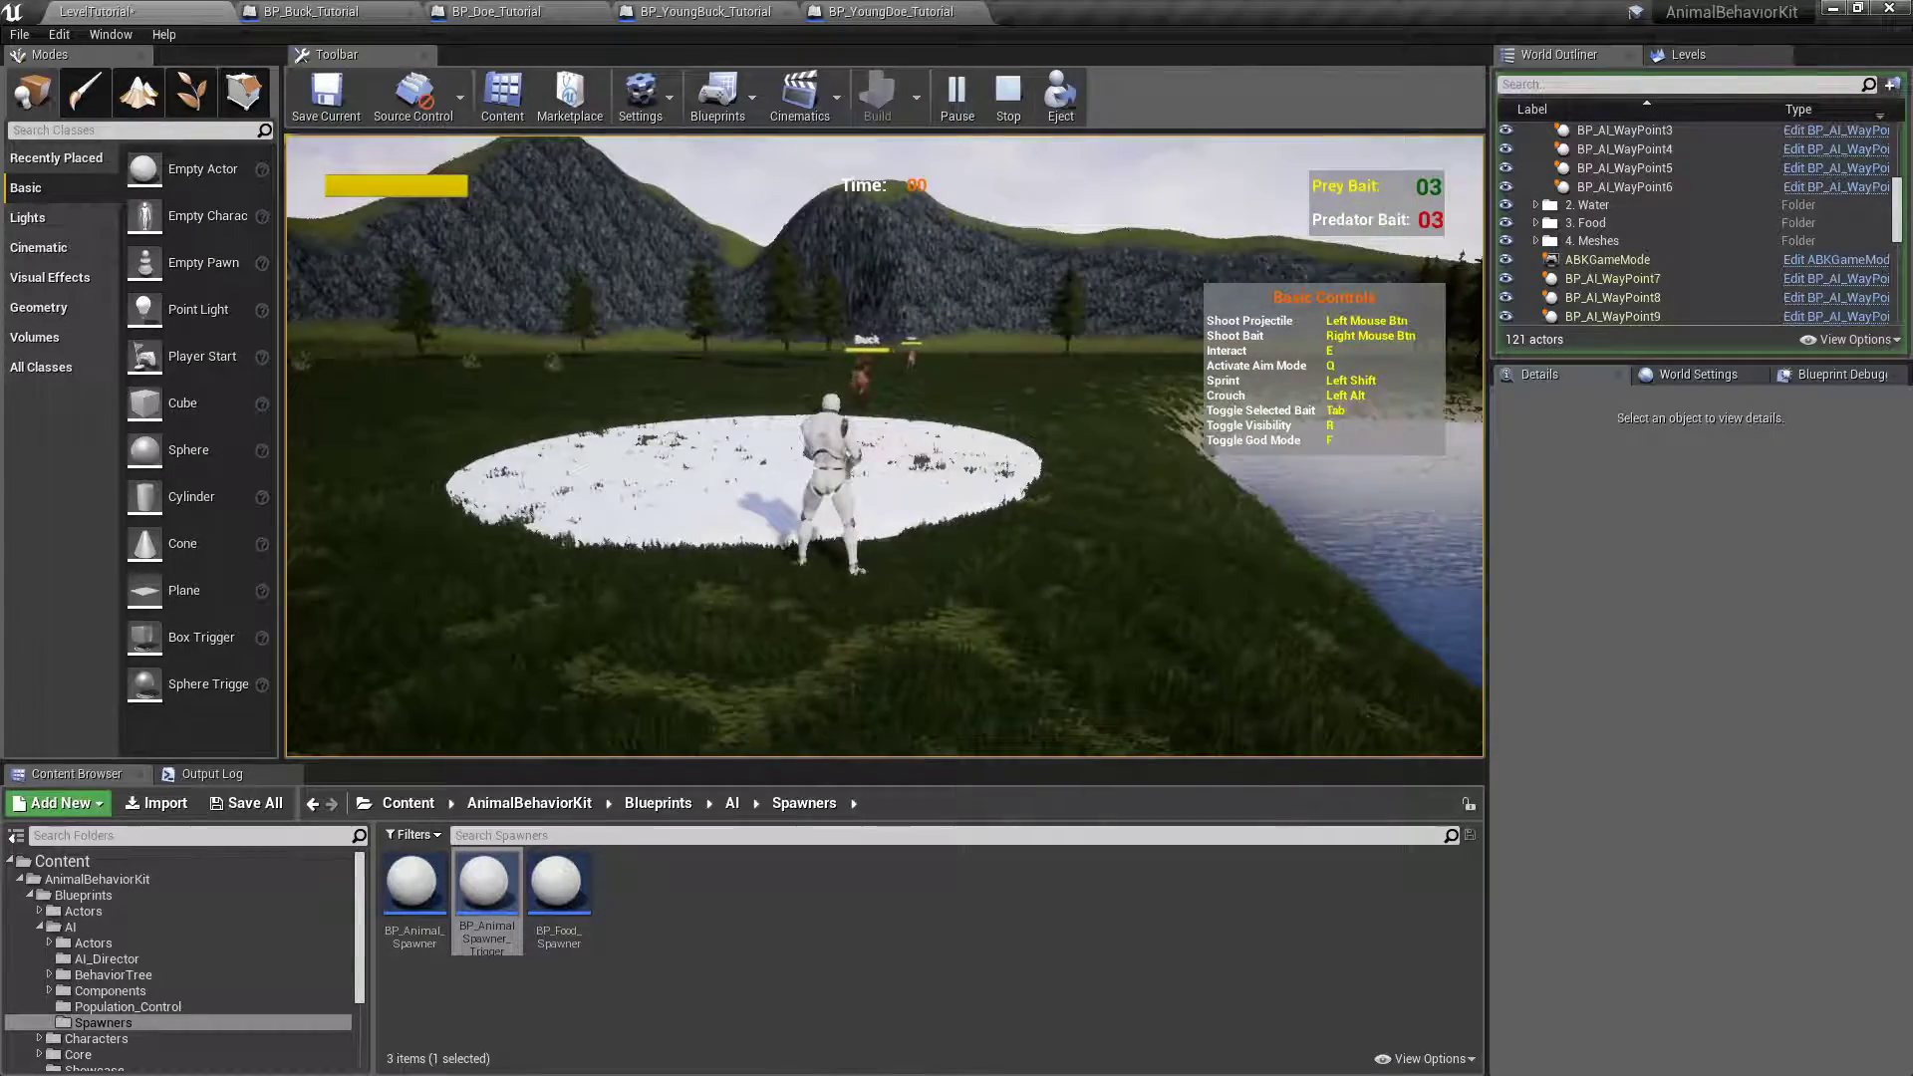
pyautogui.press('s')
pyautogui.press('s')
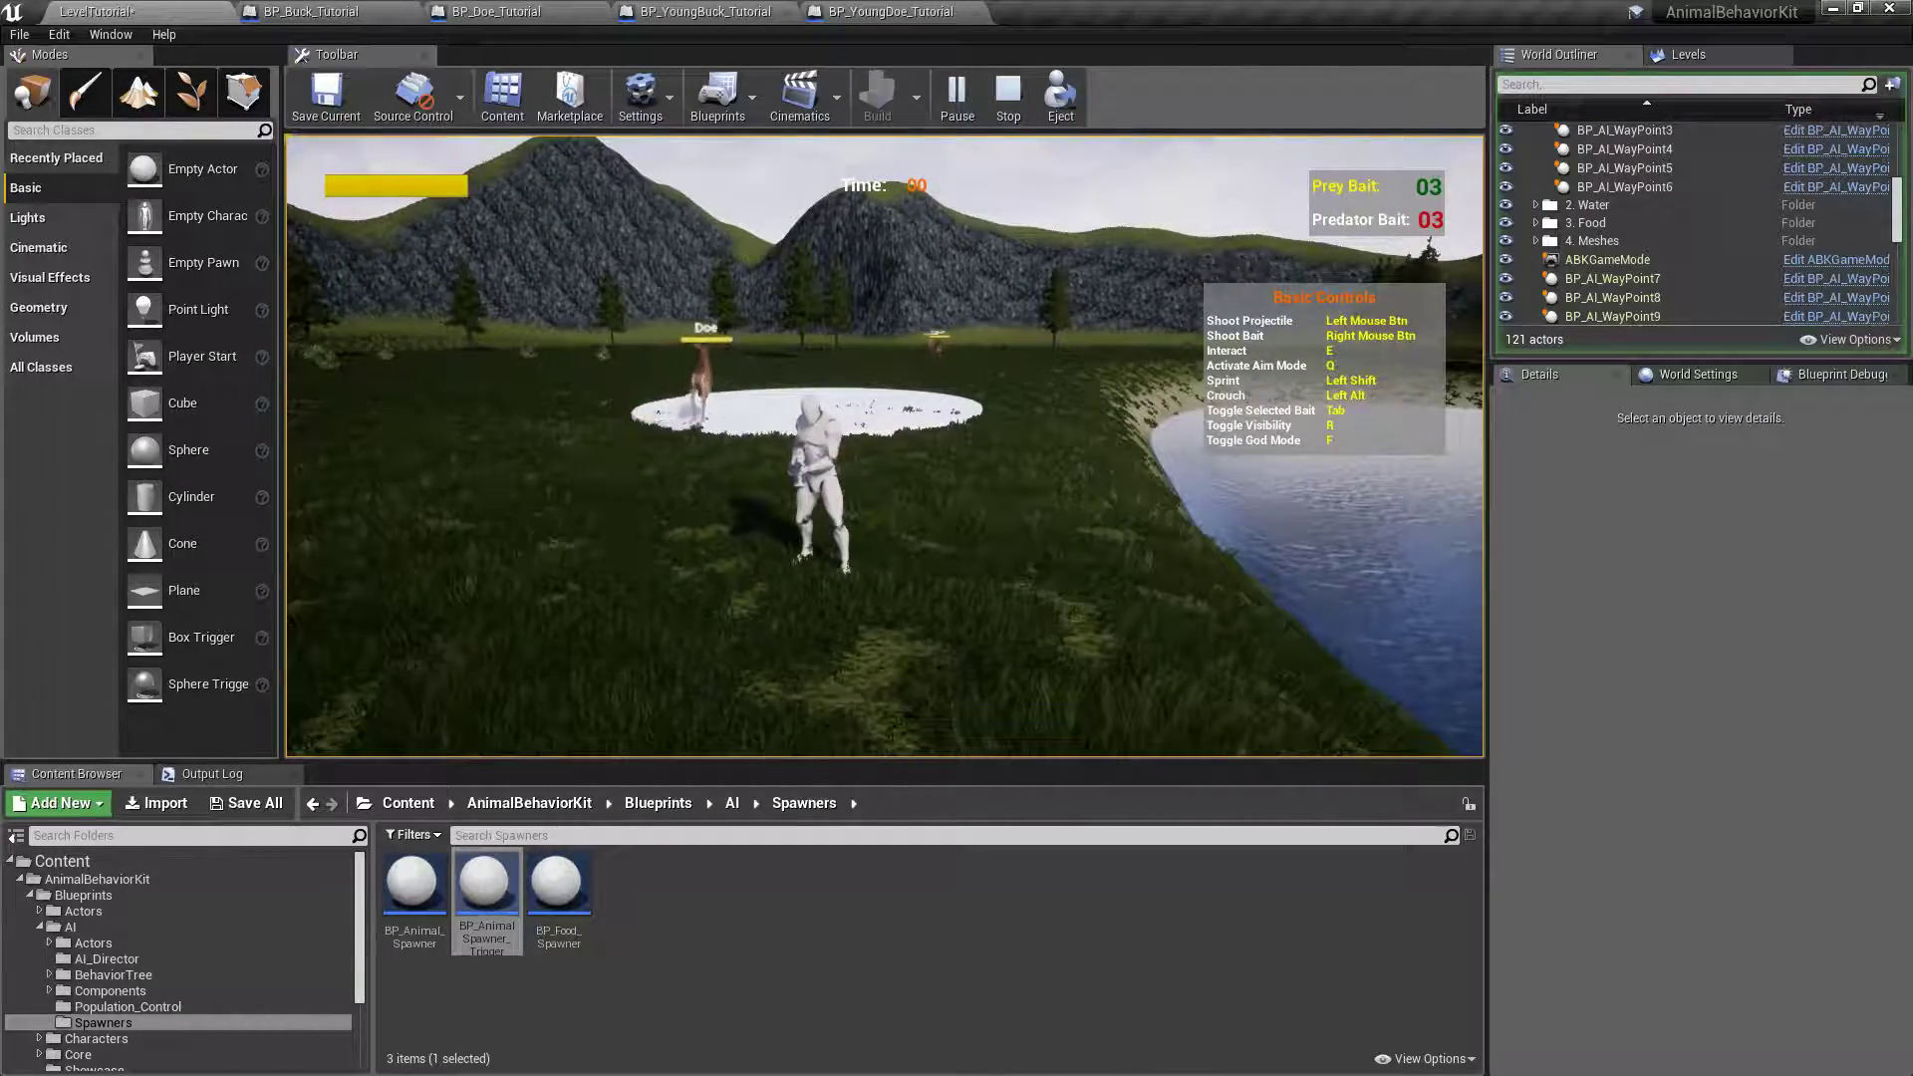
pyautogui.press('Escape')
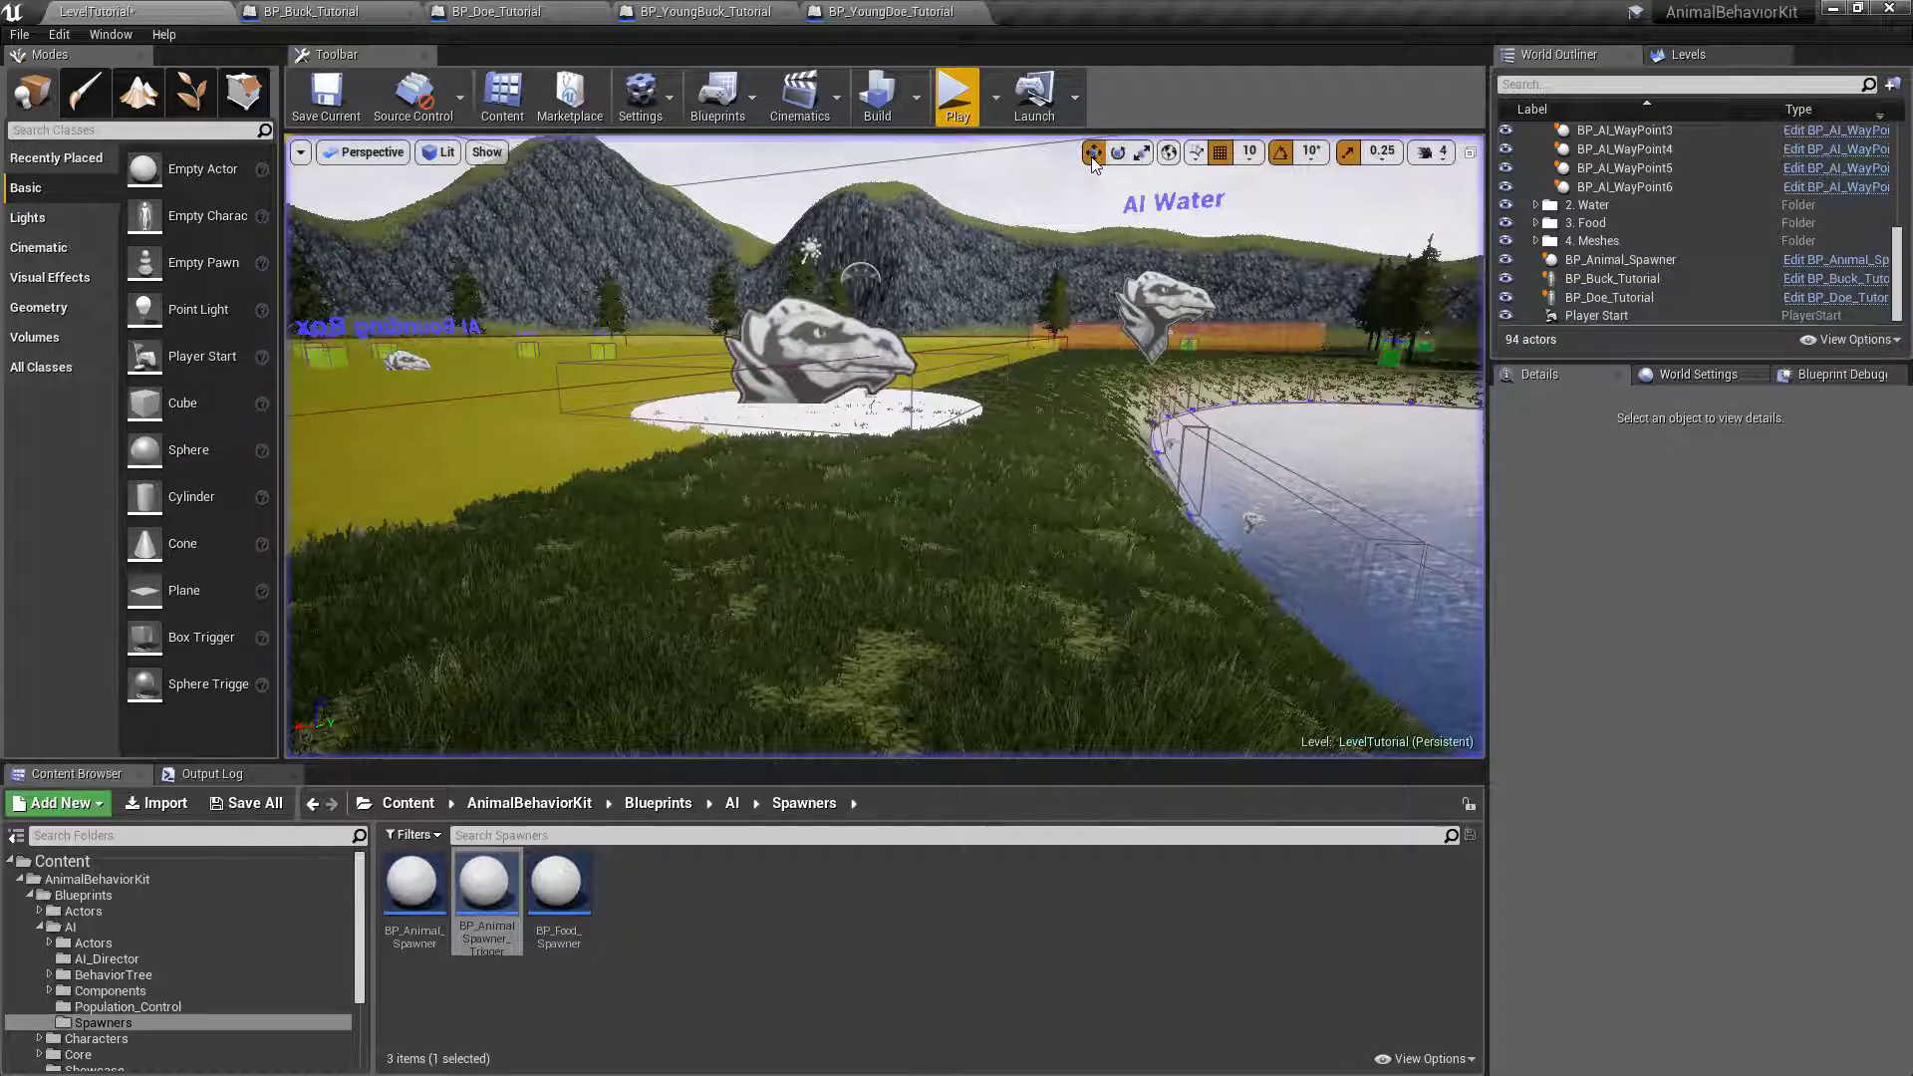
pyautogui.click(805, 321)
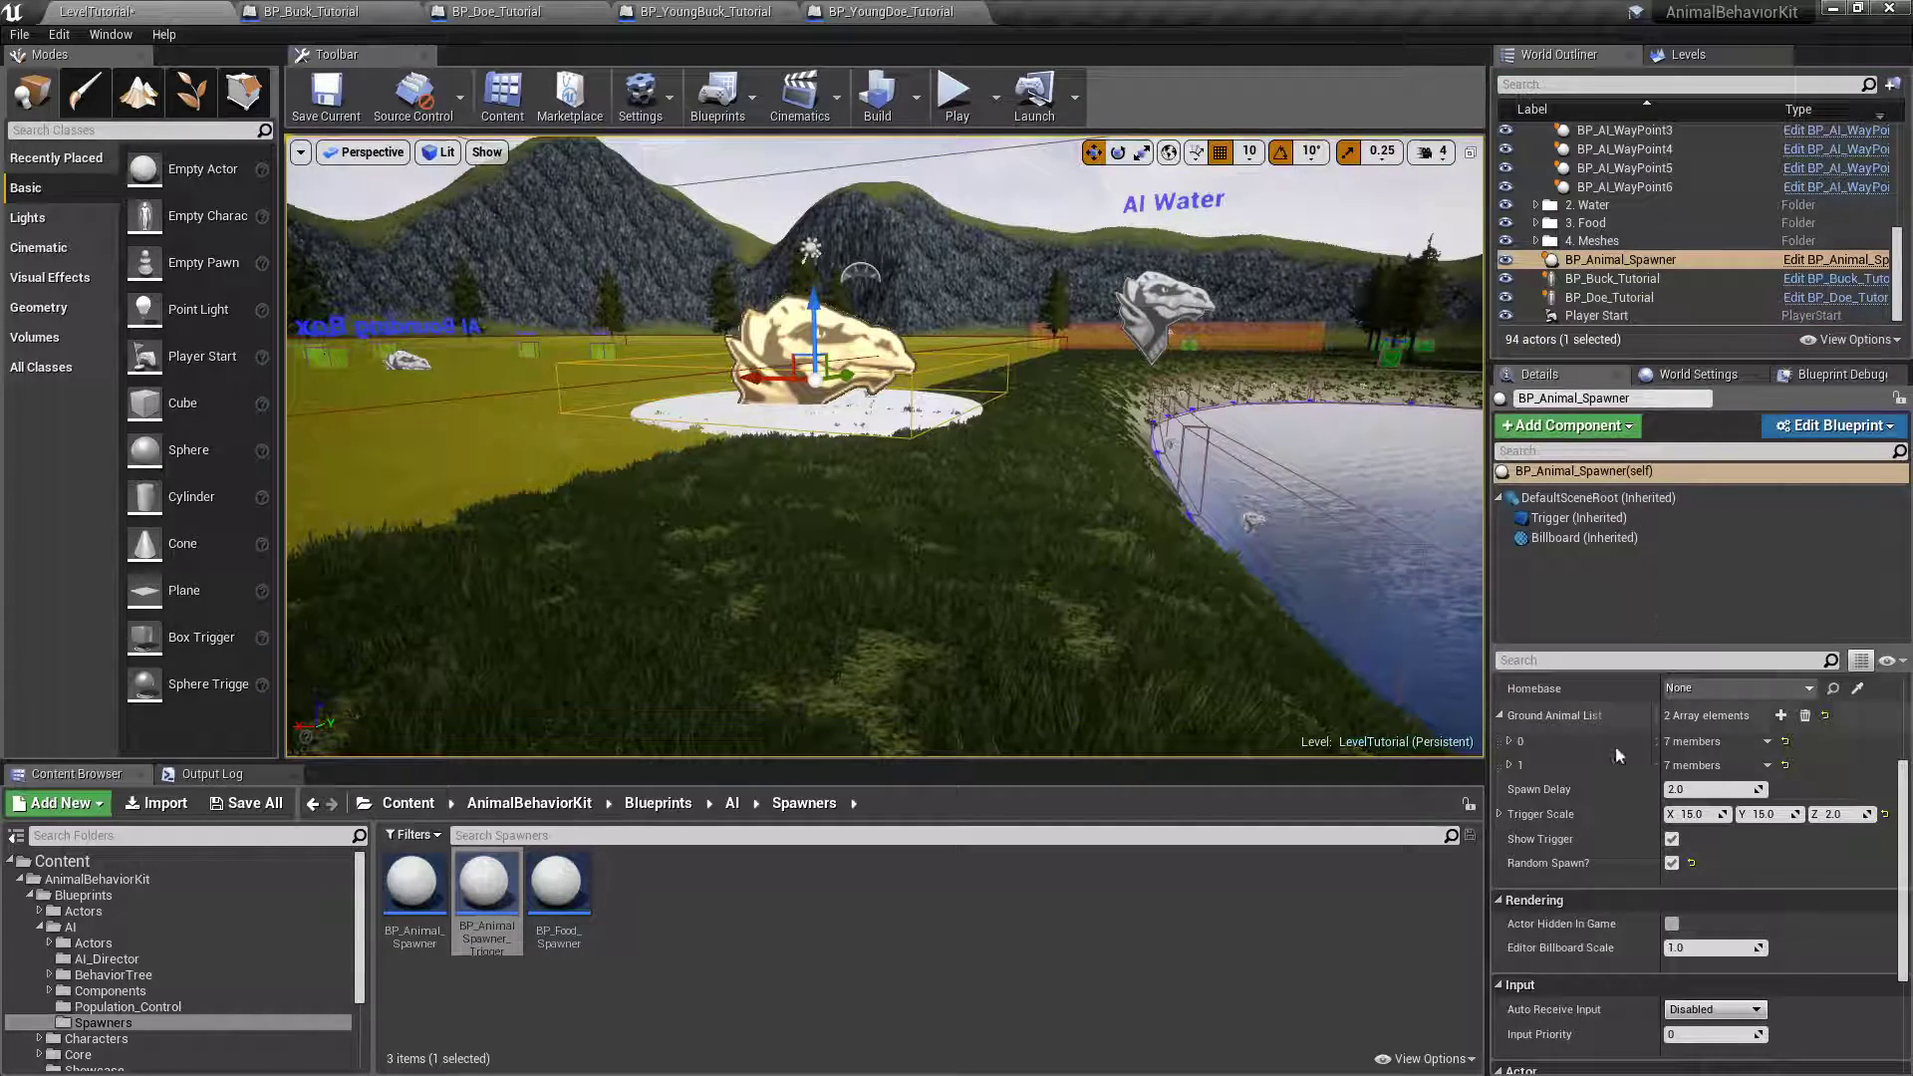